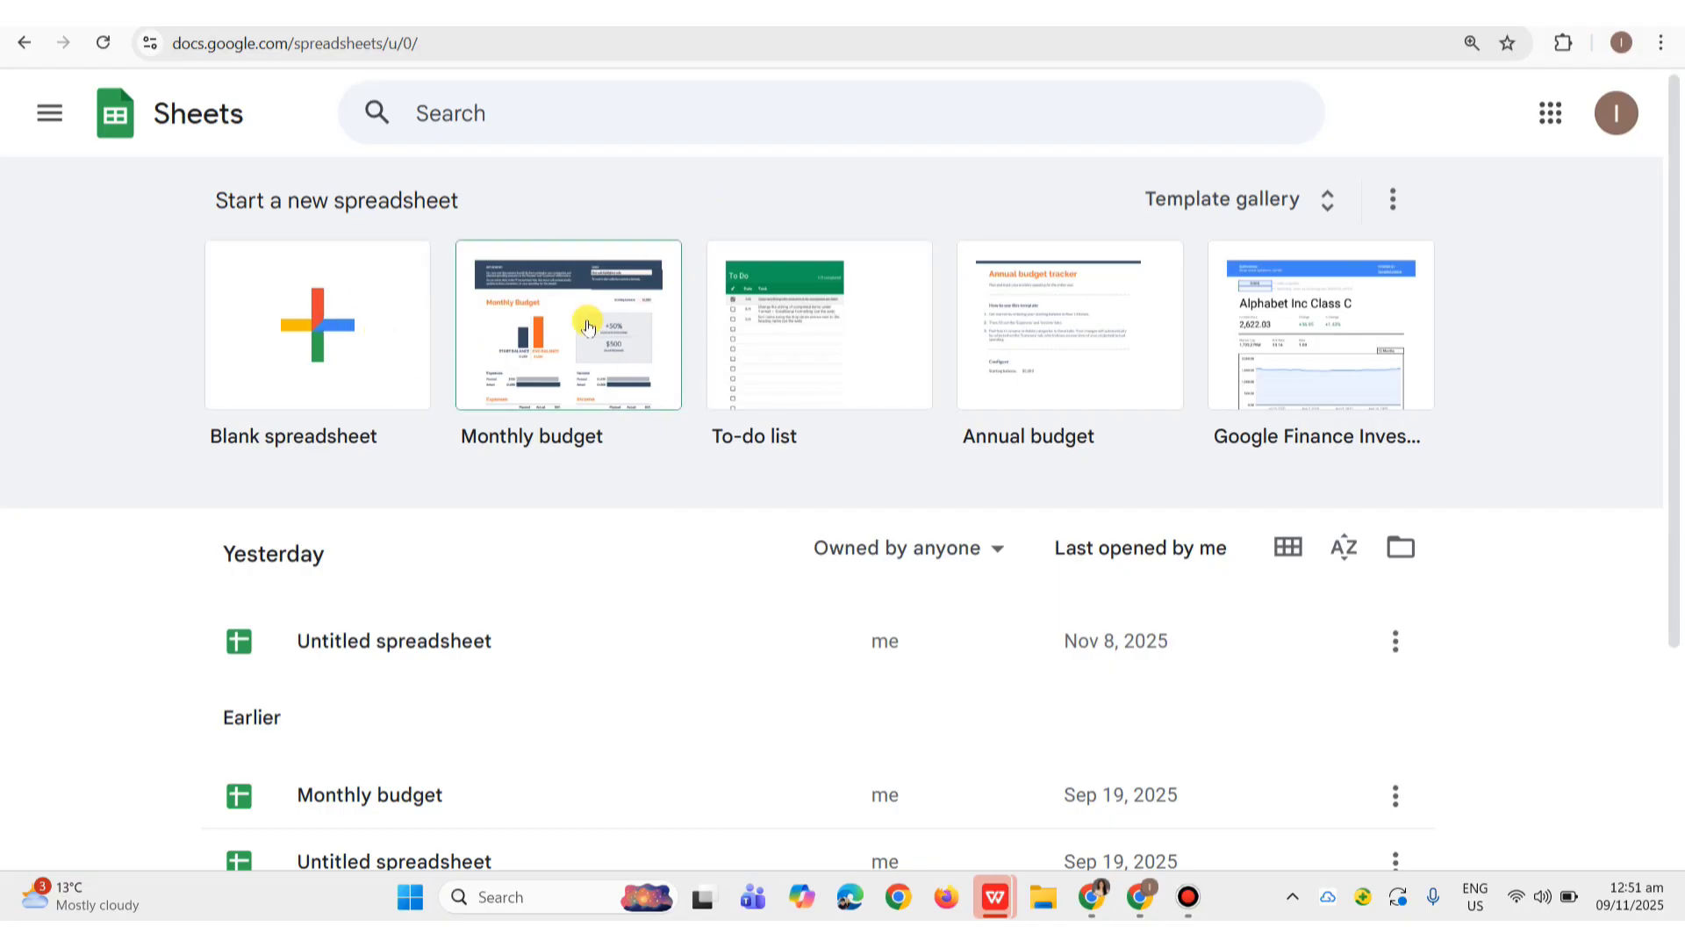
Create a blank spreadsheet named Content Calendar and dismiss the pre-built tables suggestions.
click(346, 380)
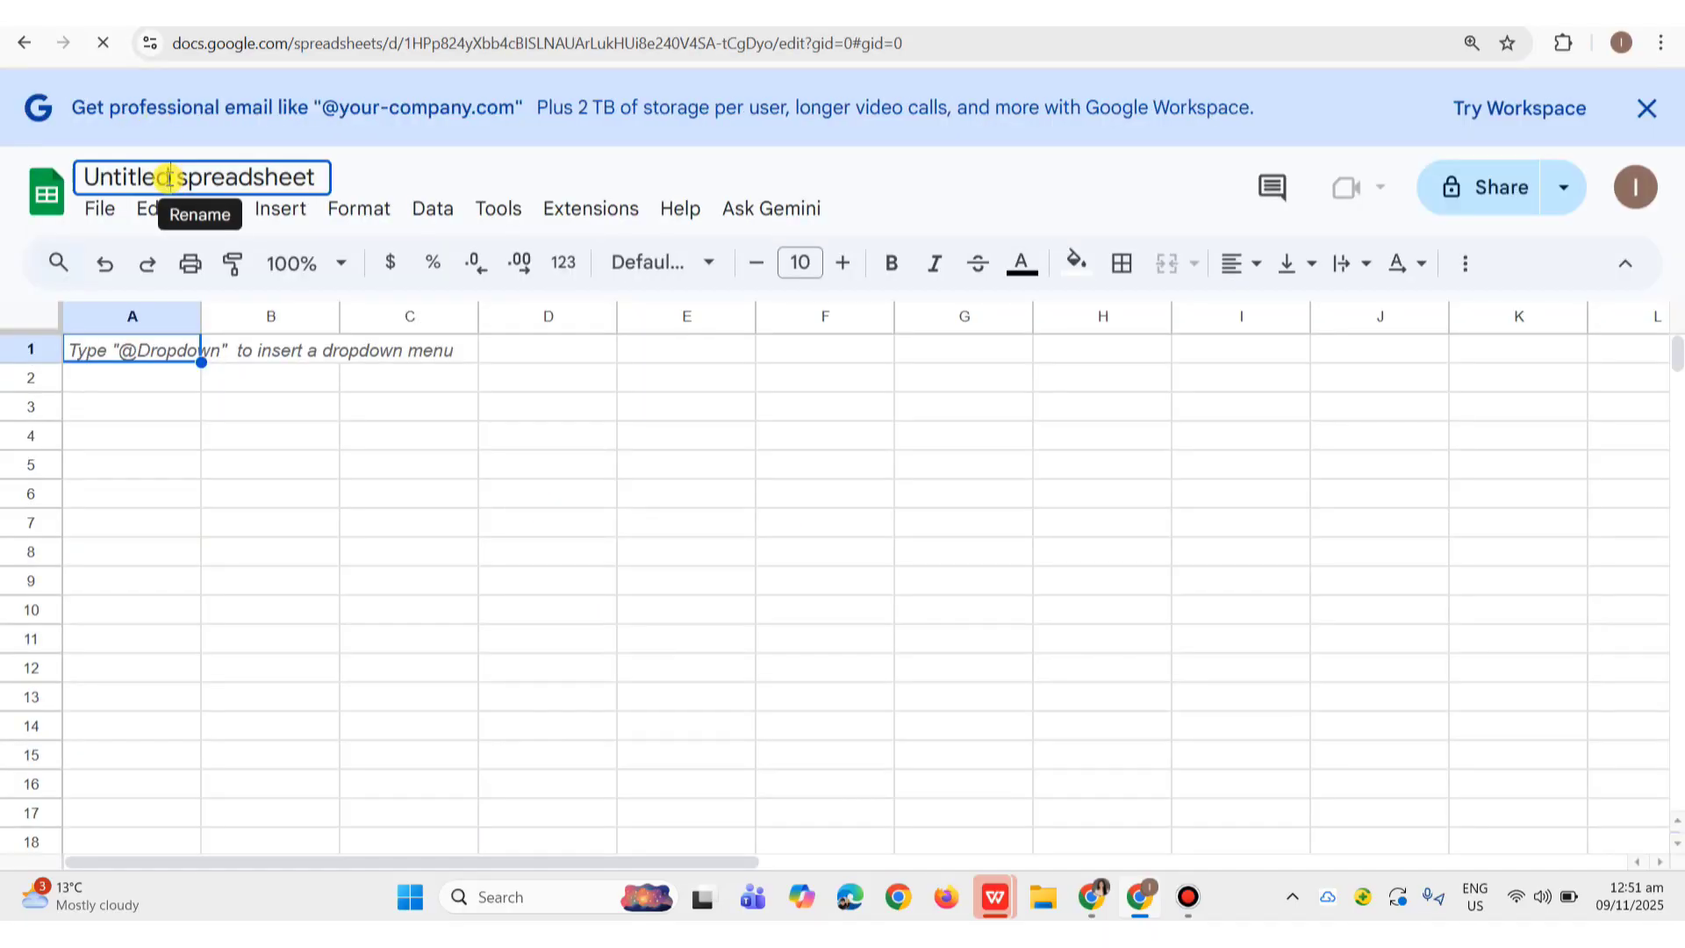
click(167, 177)
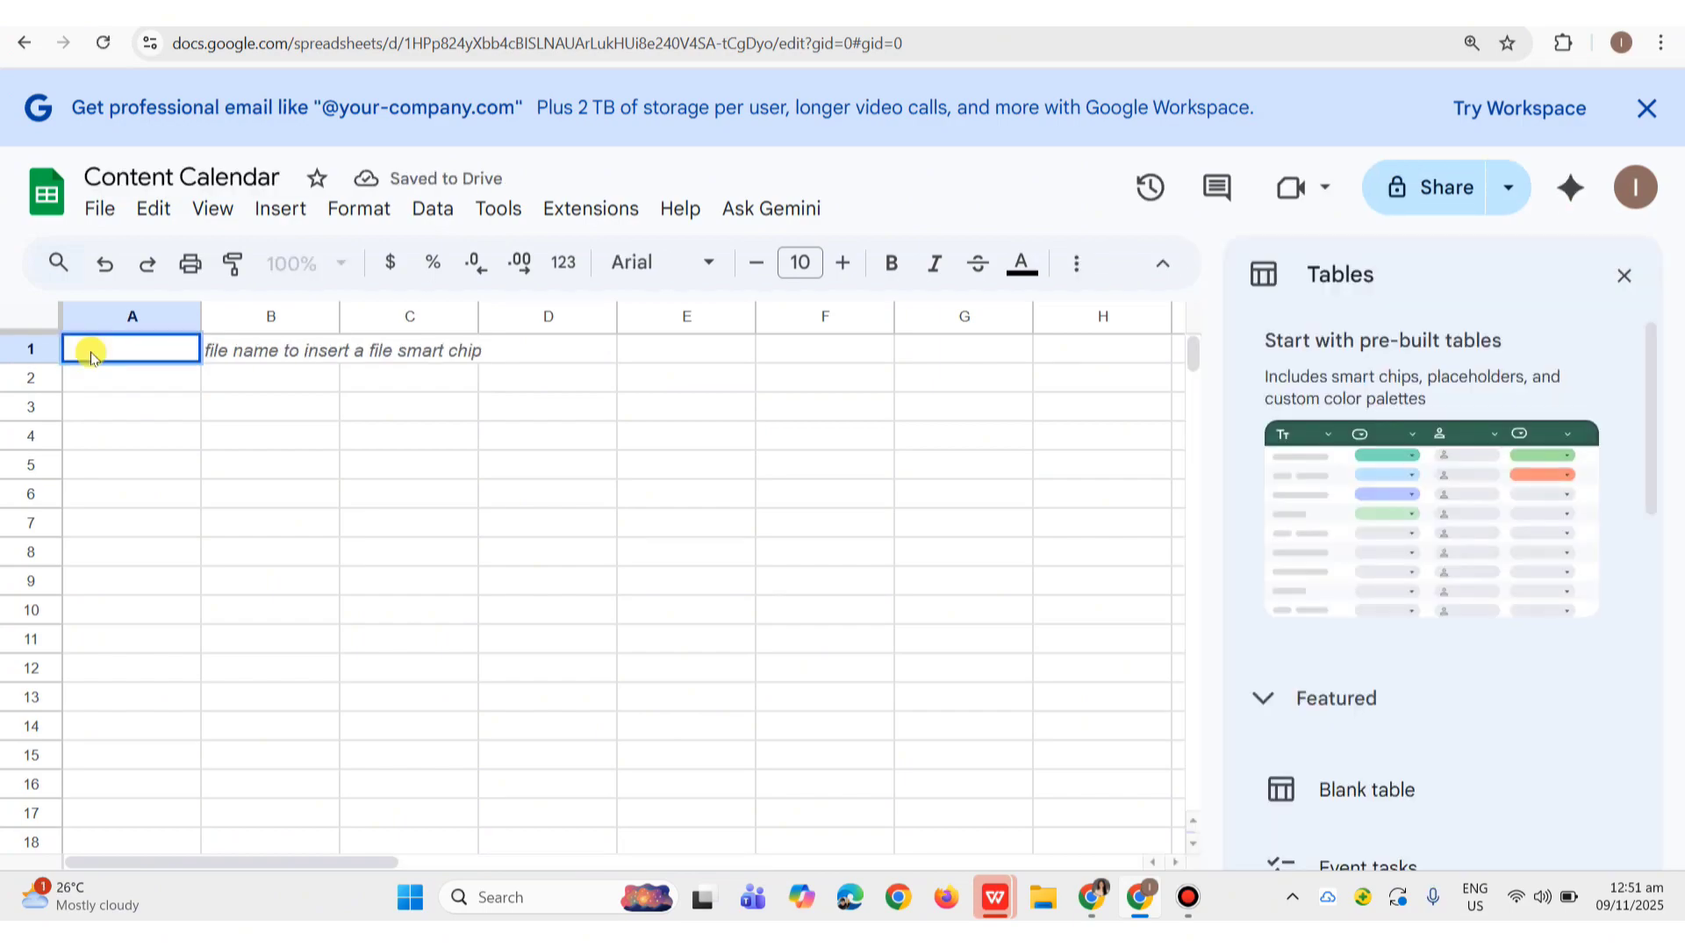
click(1621, 275)
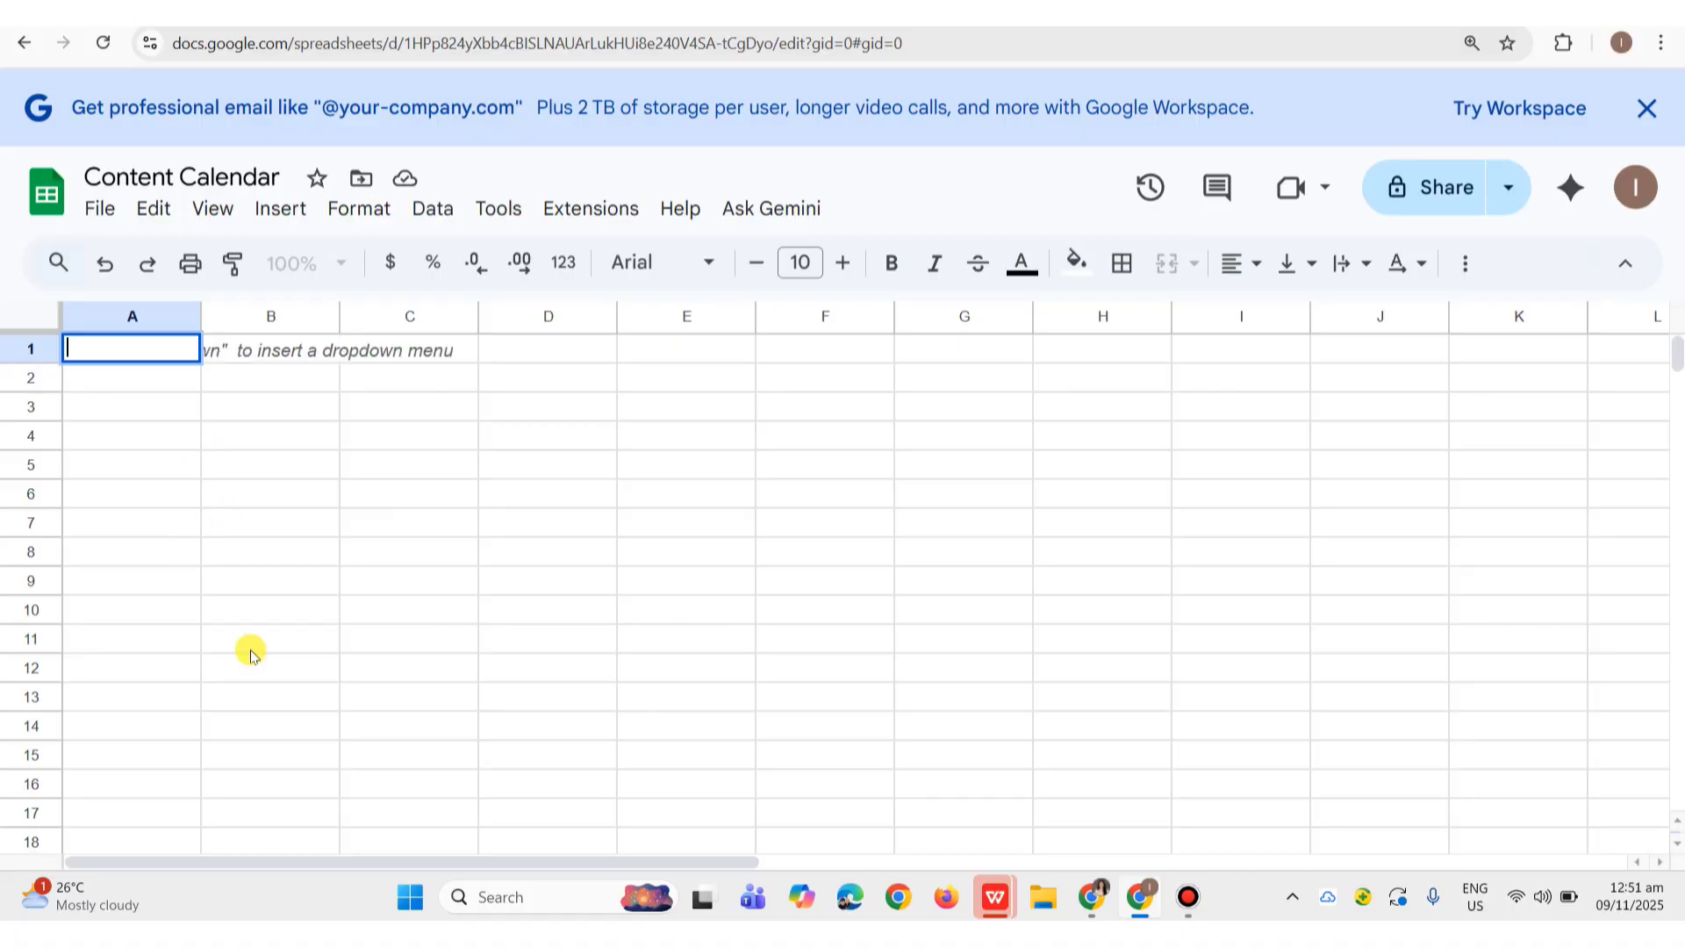
Enter the column headers Date, Platform and Content Type in cells A1 to C1.
click(123, 323)
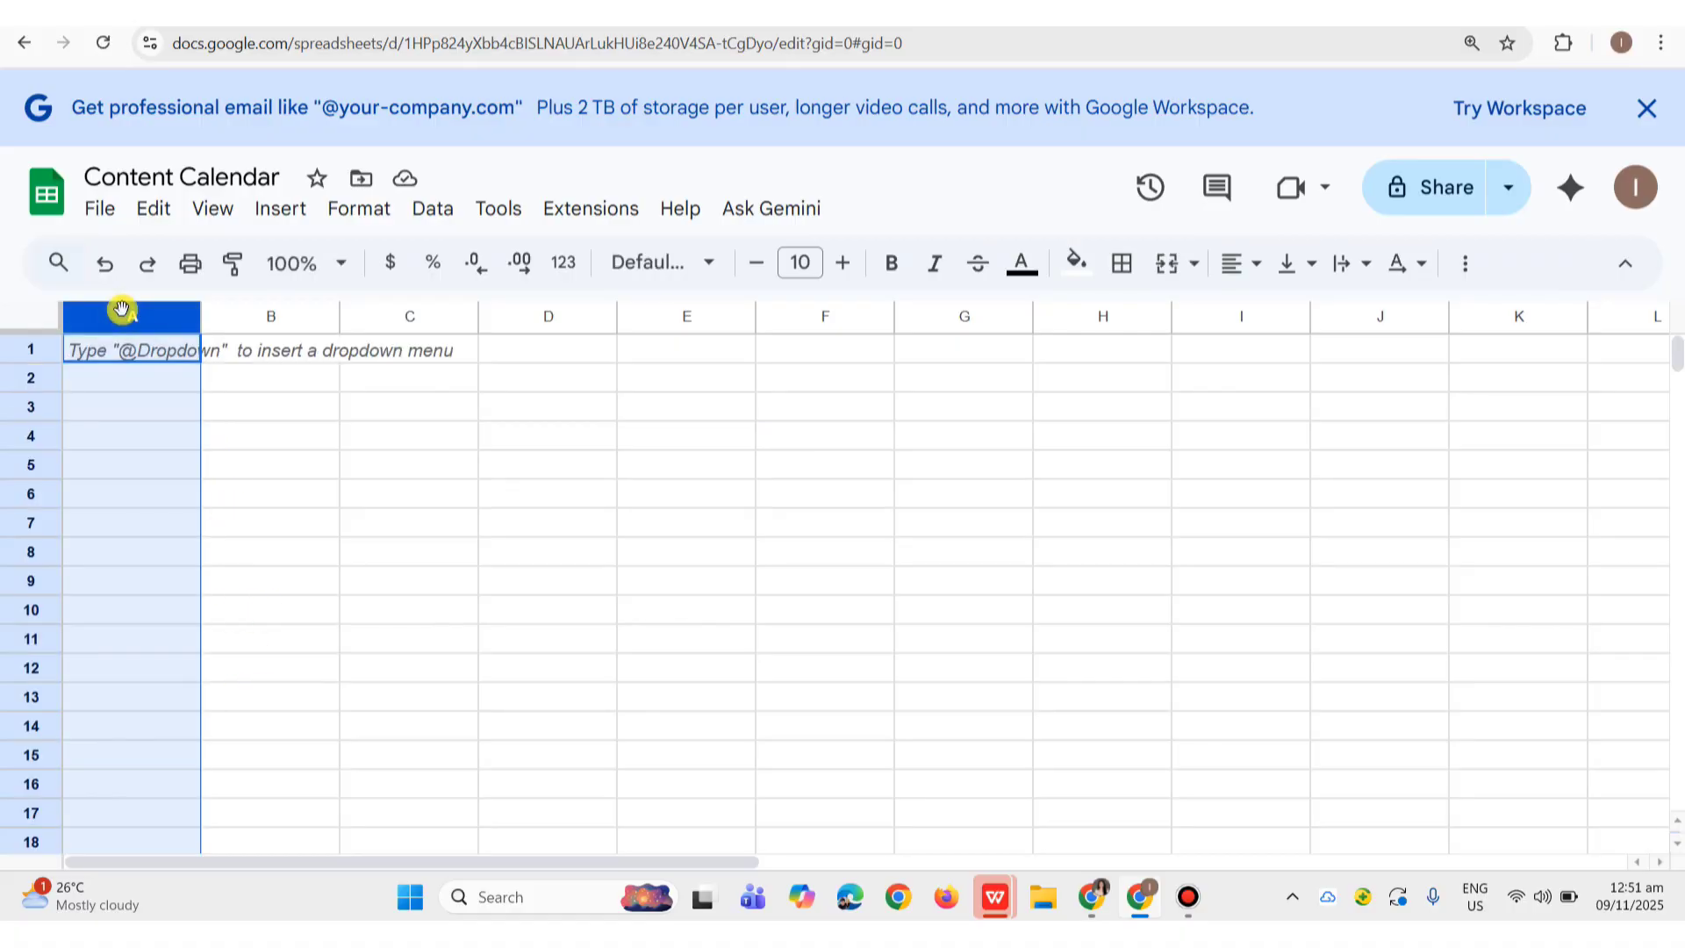
text(Date)
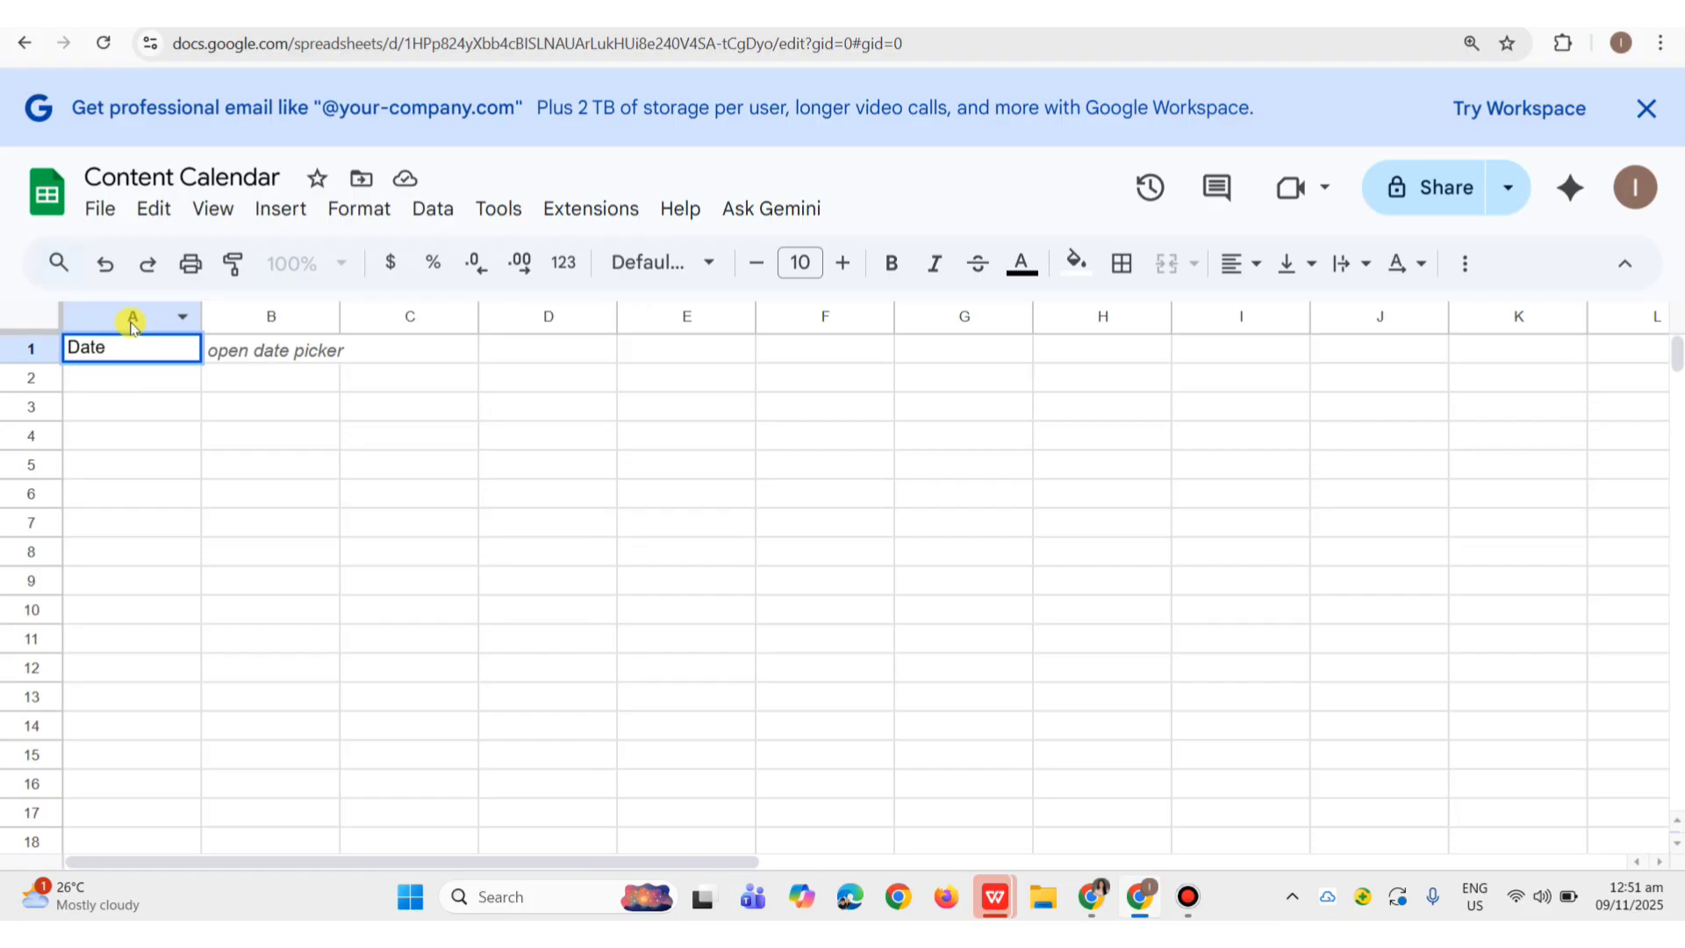
click(265, 351)
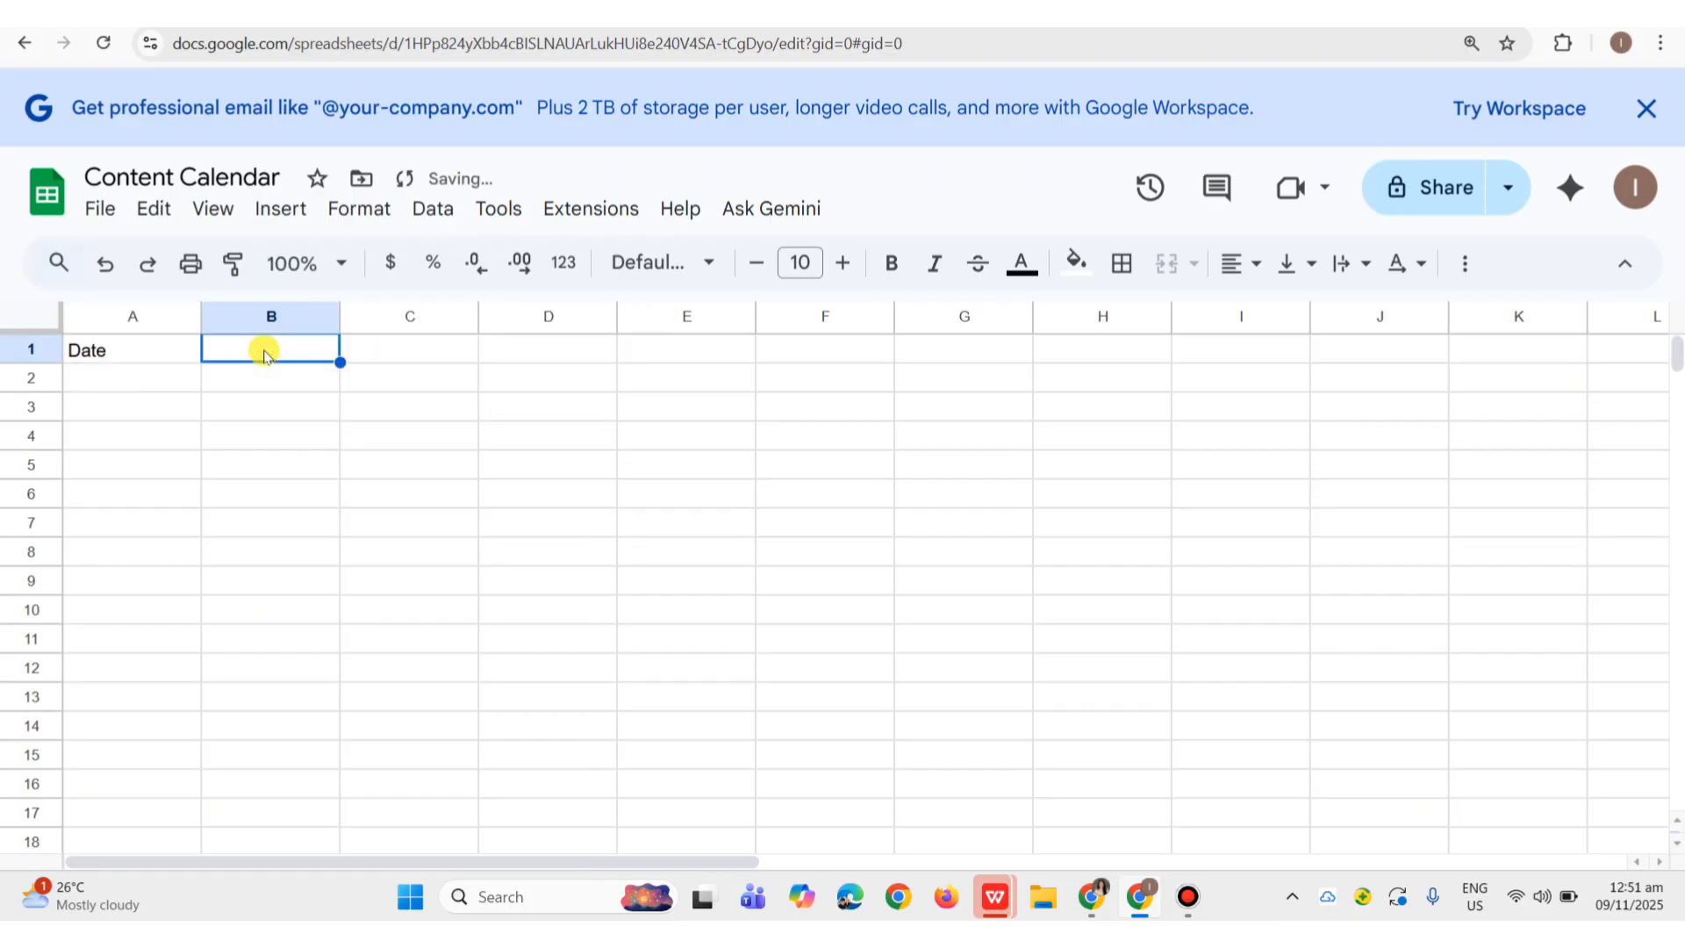
text(Pl)
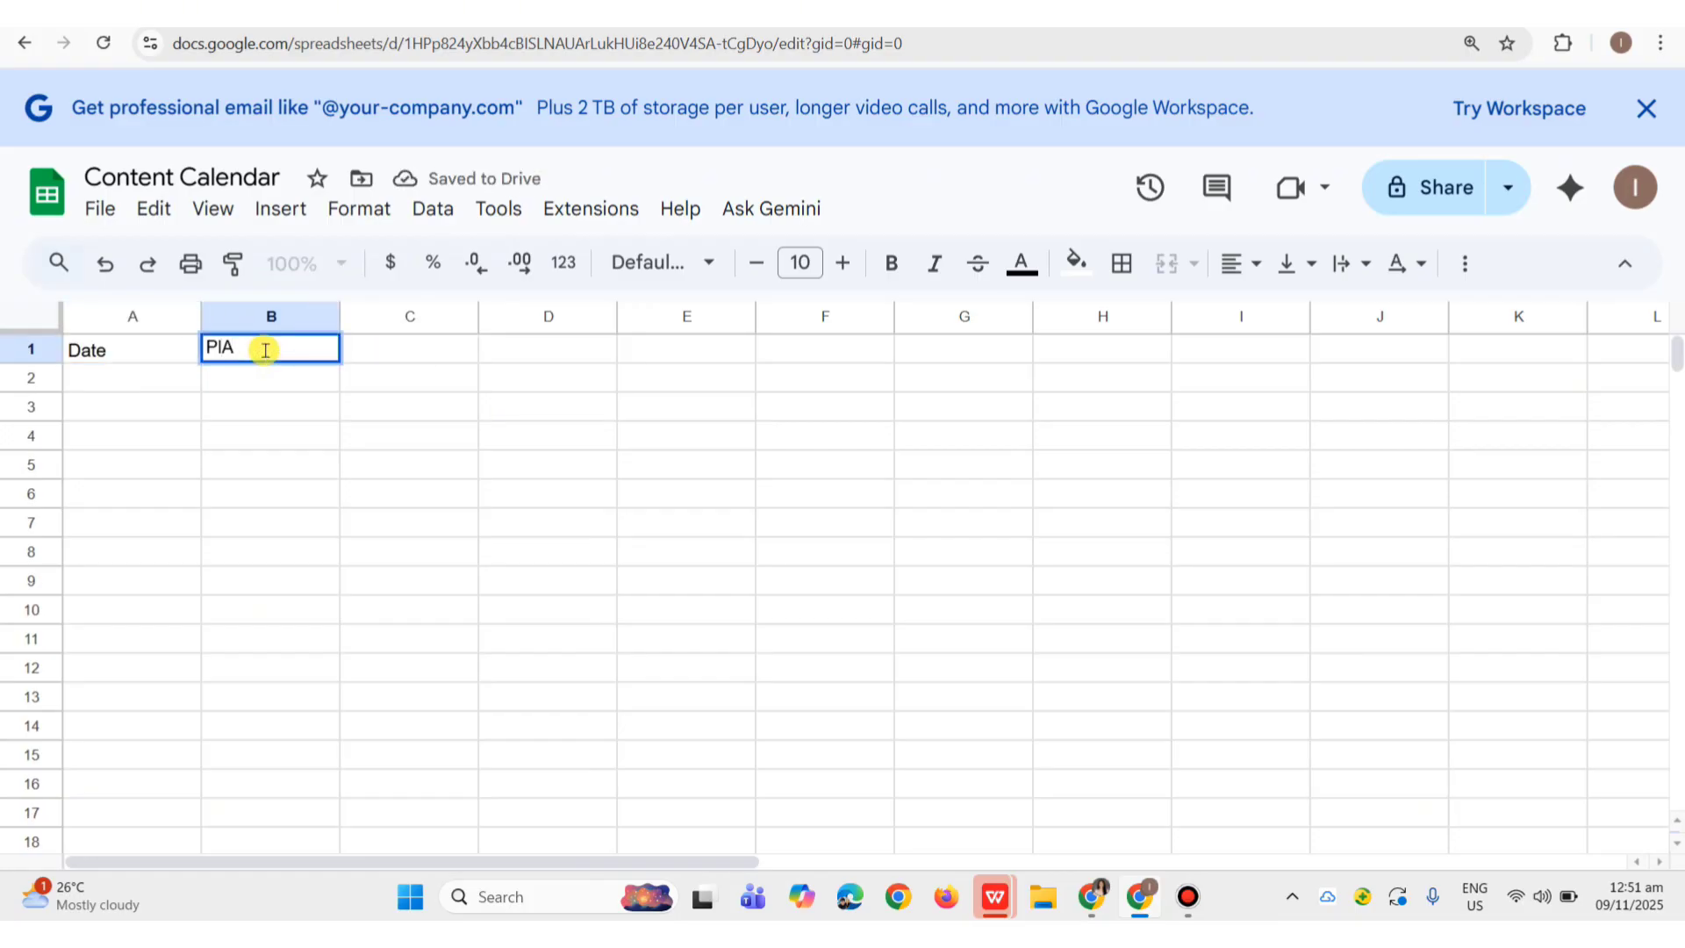
text(atform)
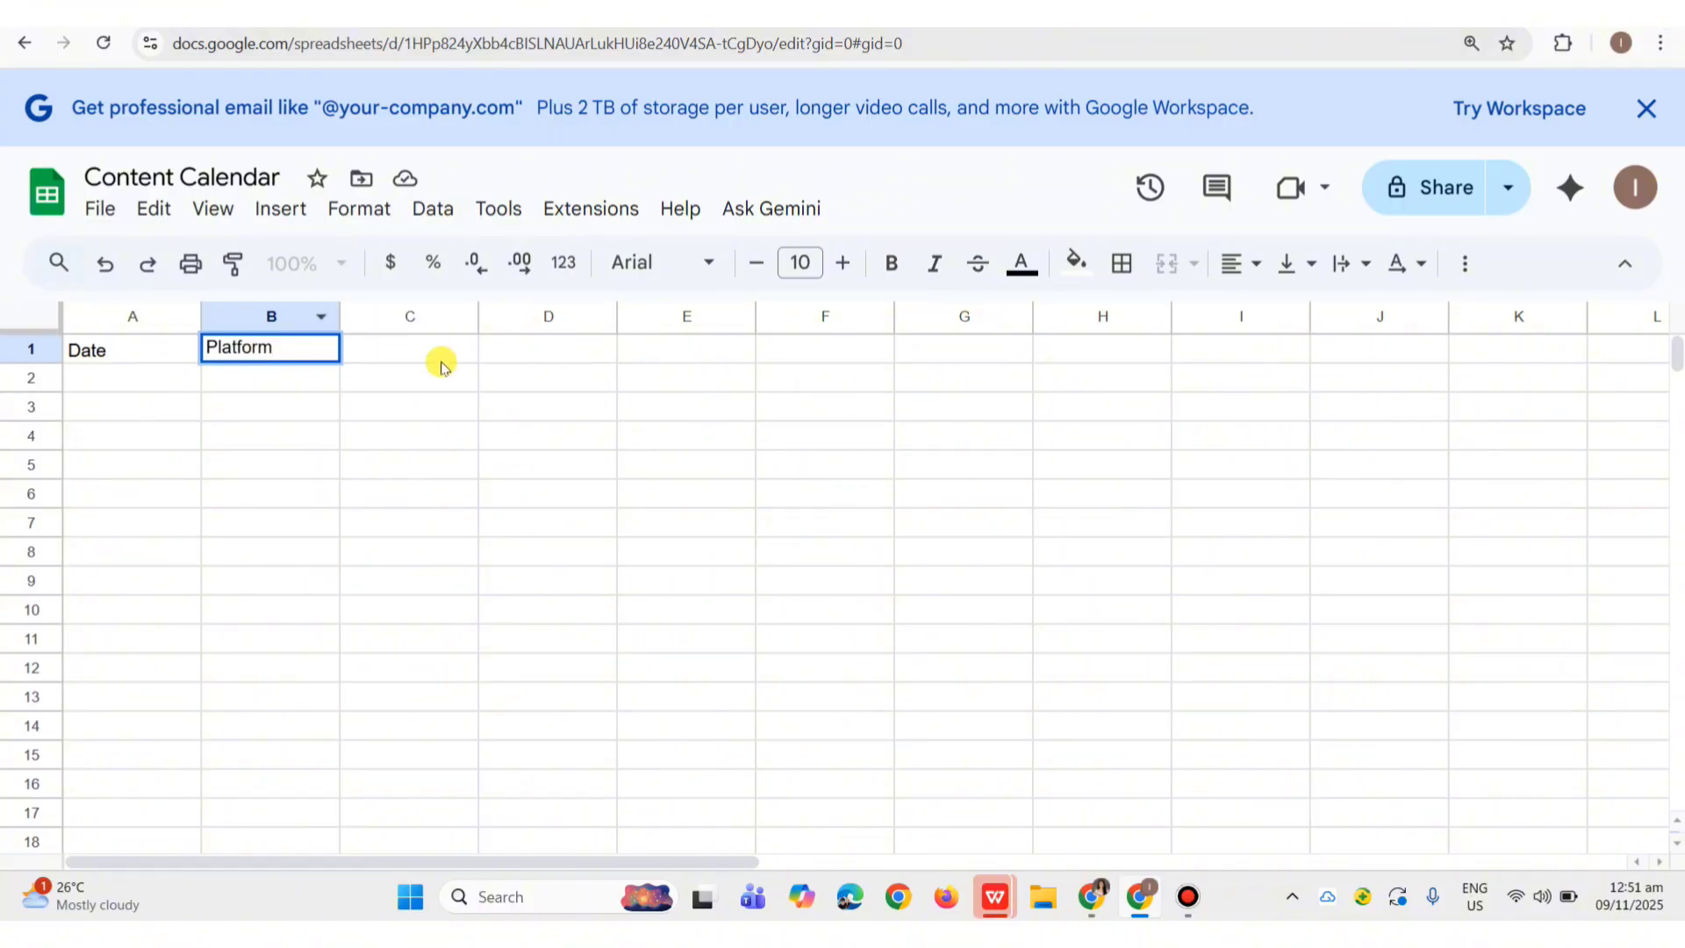
click(416, 349)
text(Con)
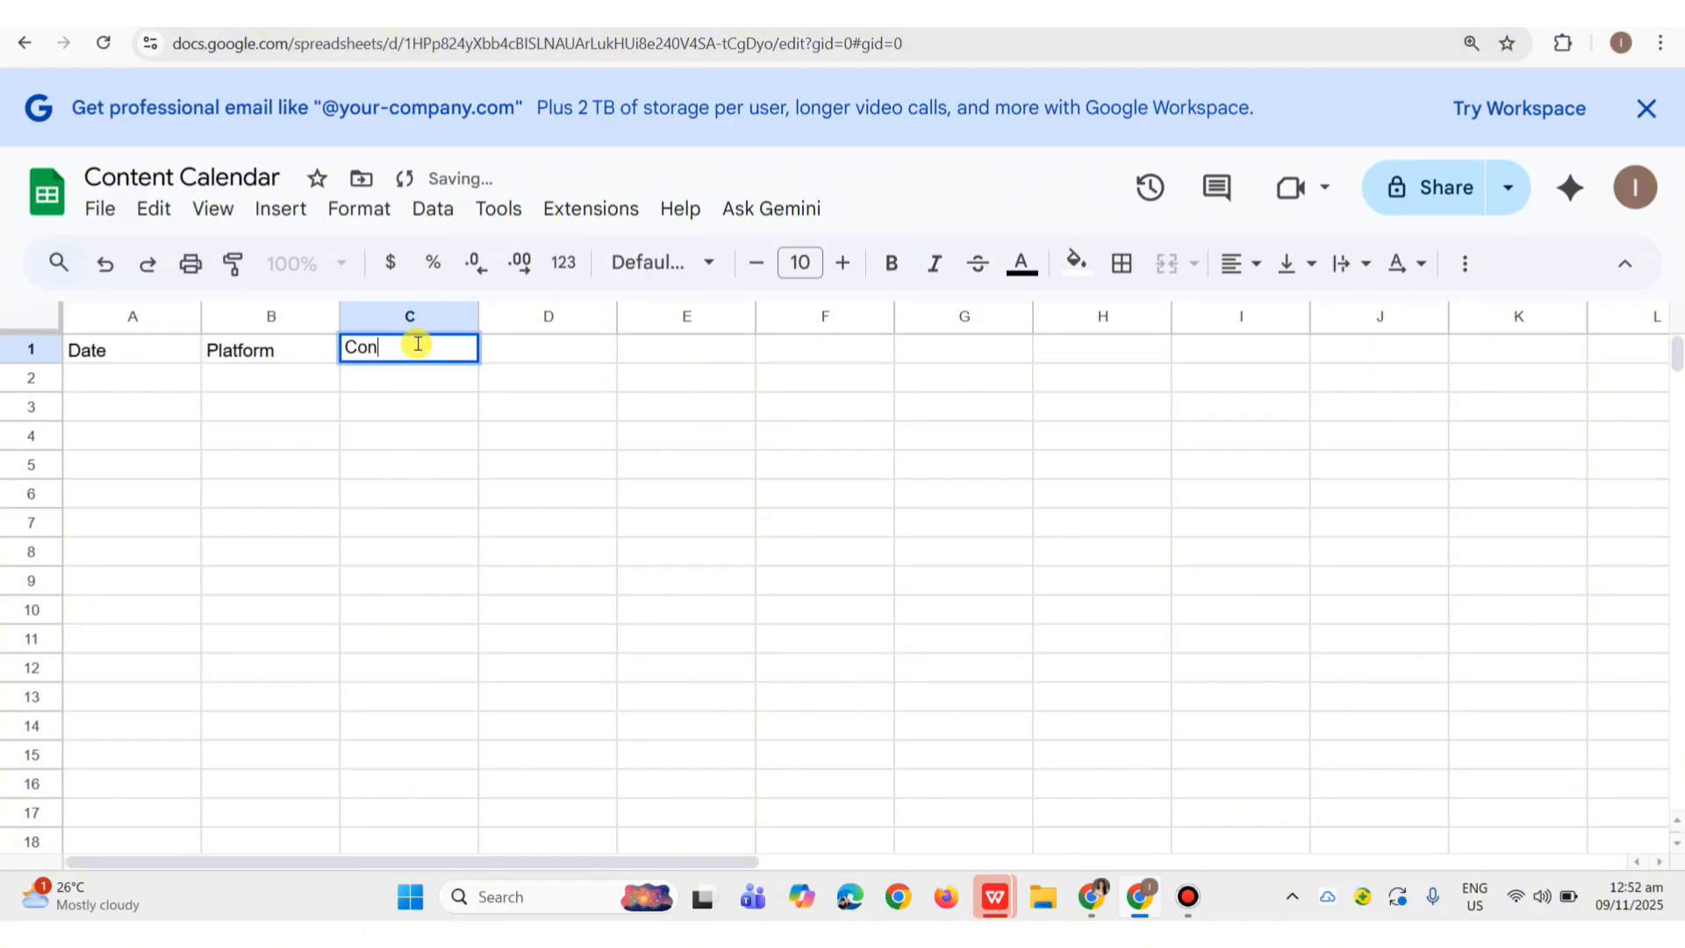
text(tent Type)
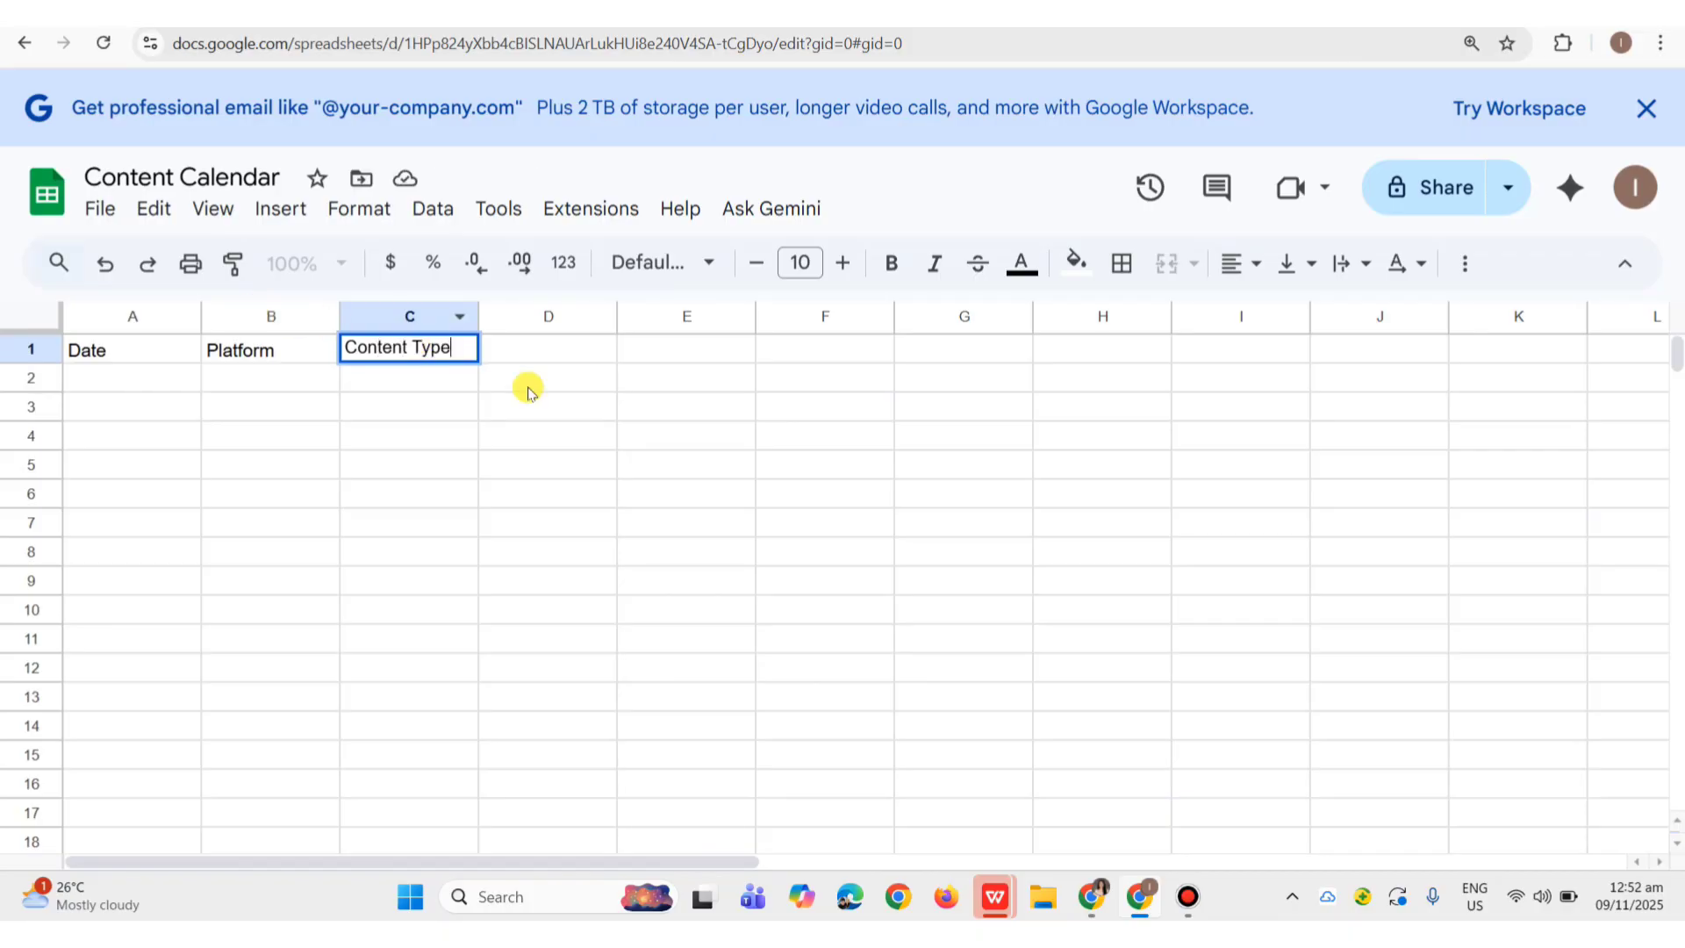
Add the column headers Caption in cell D1 and Media Link in cell E1.
click(509, 344)
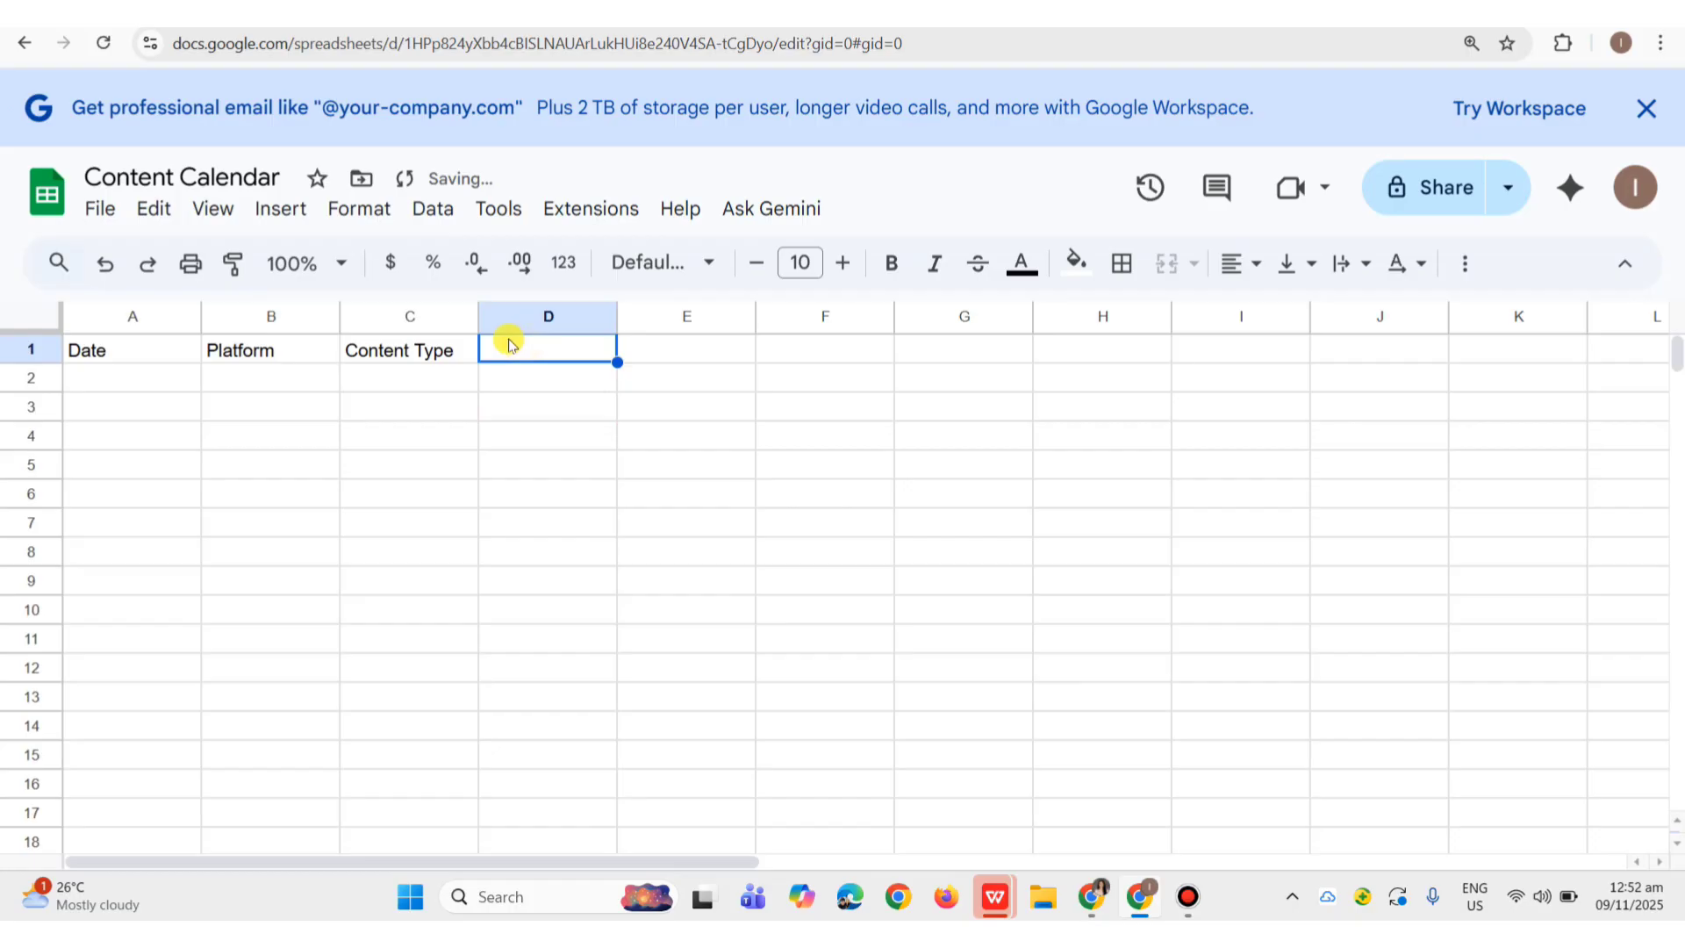
text(Caption)
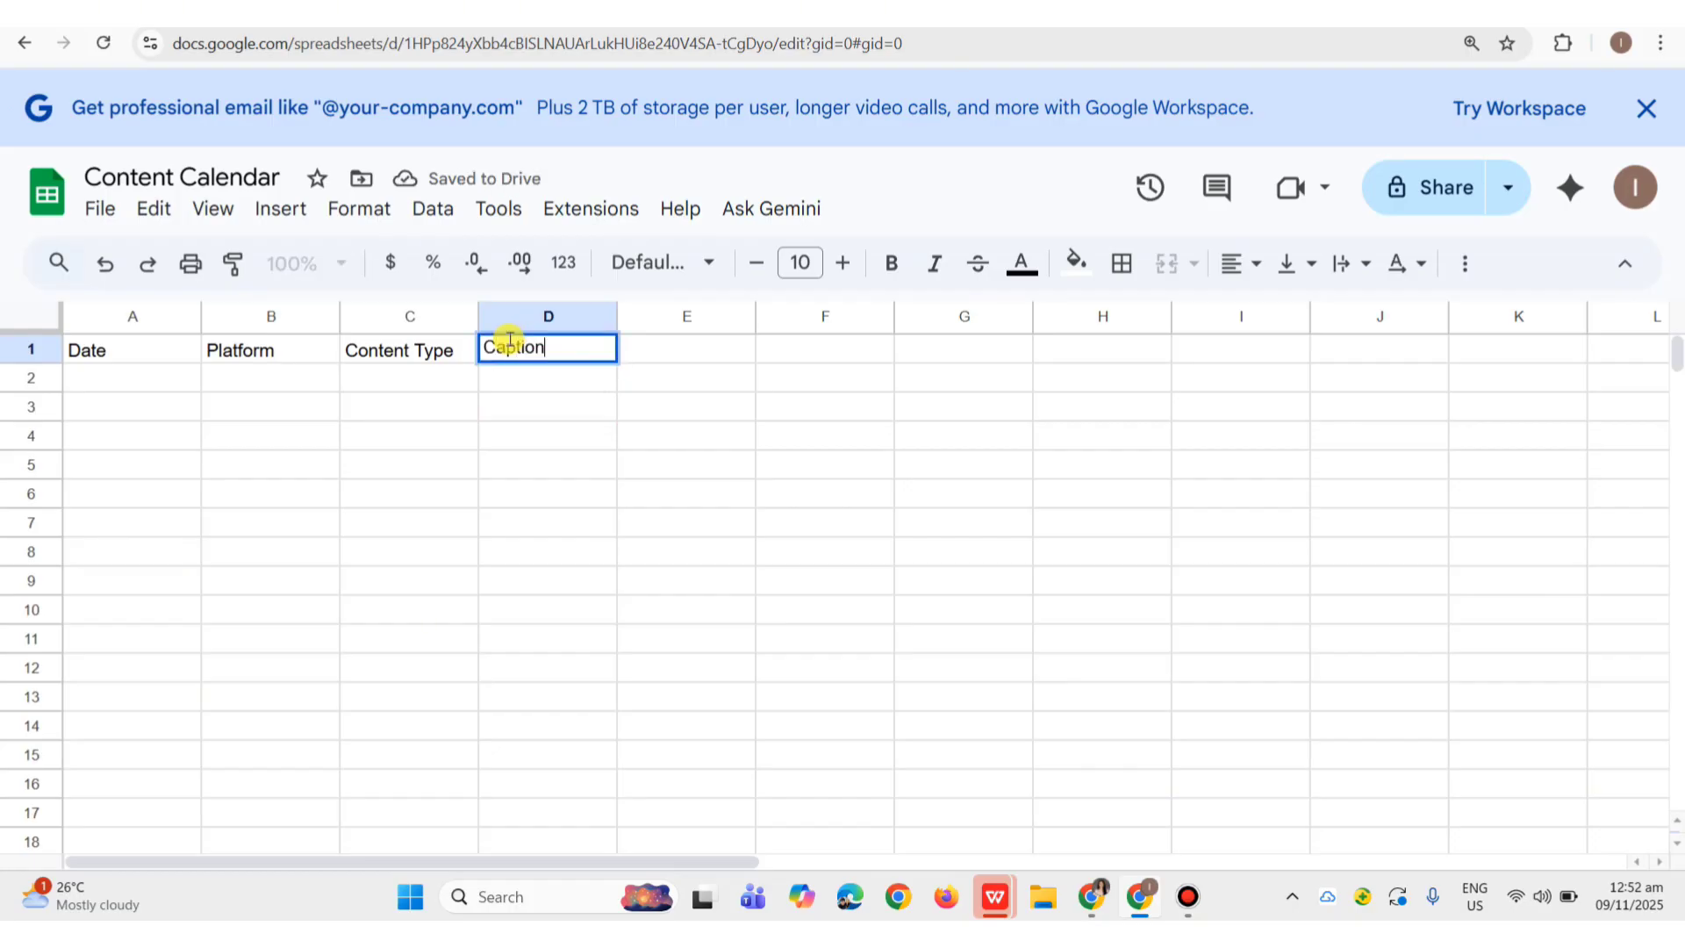
click(638, 349)
text(Me)
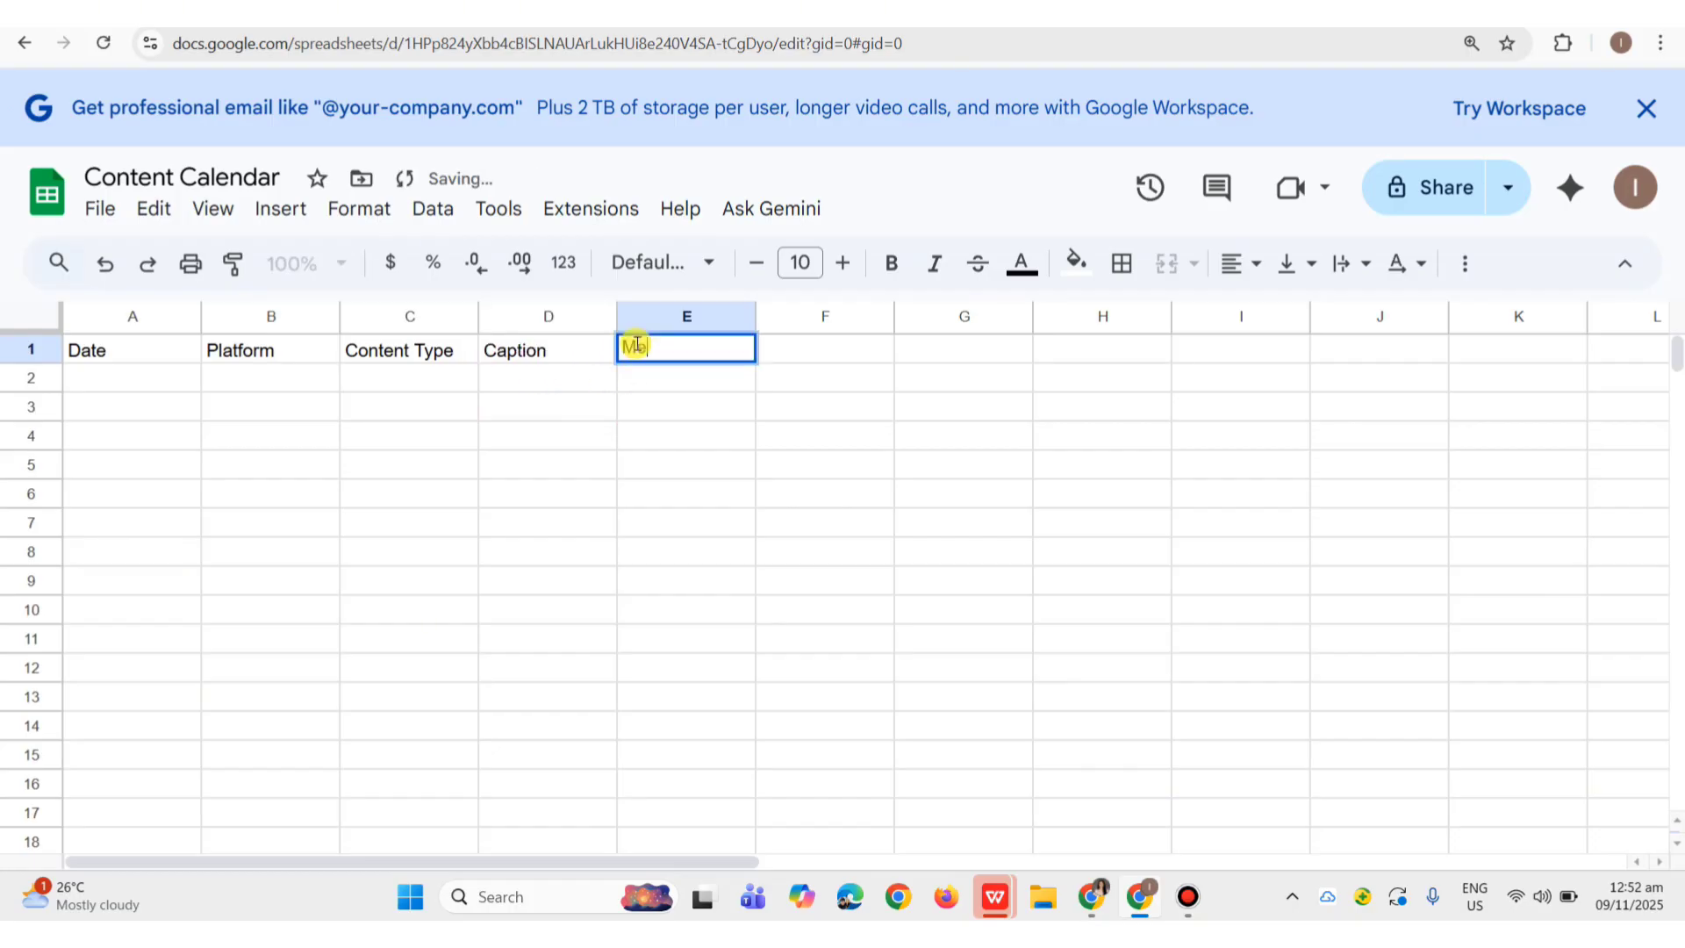
text(dia Link)
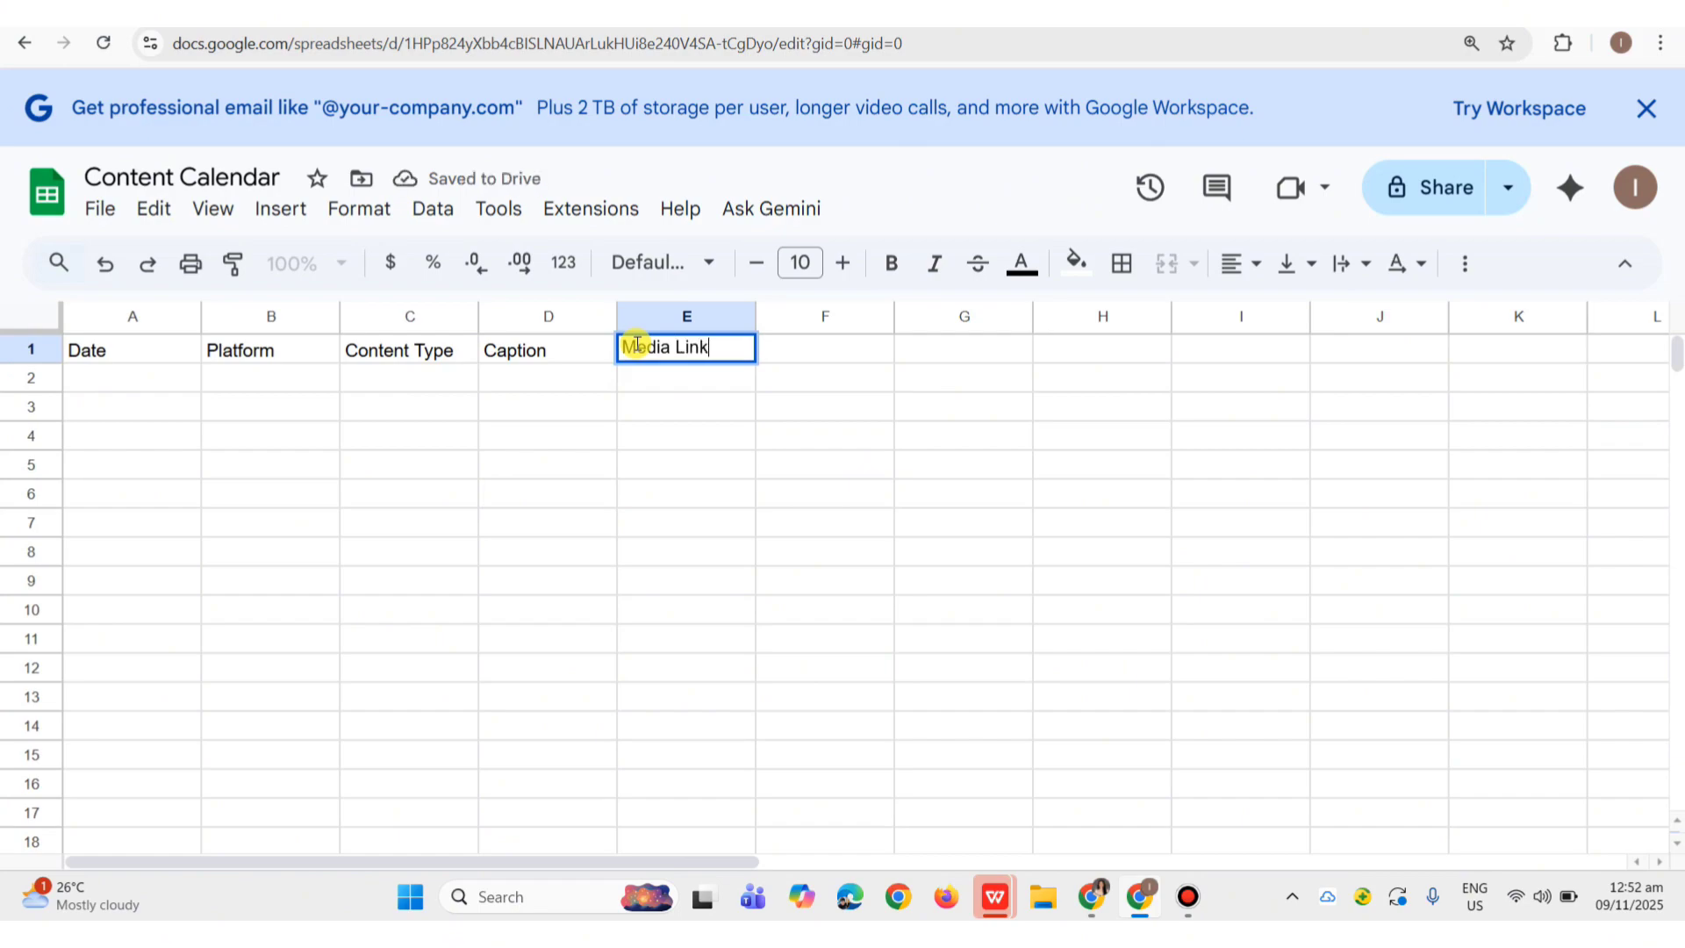
Add the column headers Hashtags in cell F1 and Status in cell G1.
click(834, 348)
text(Ha)
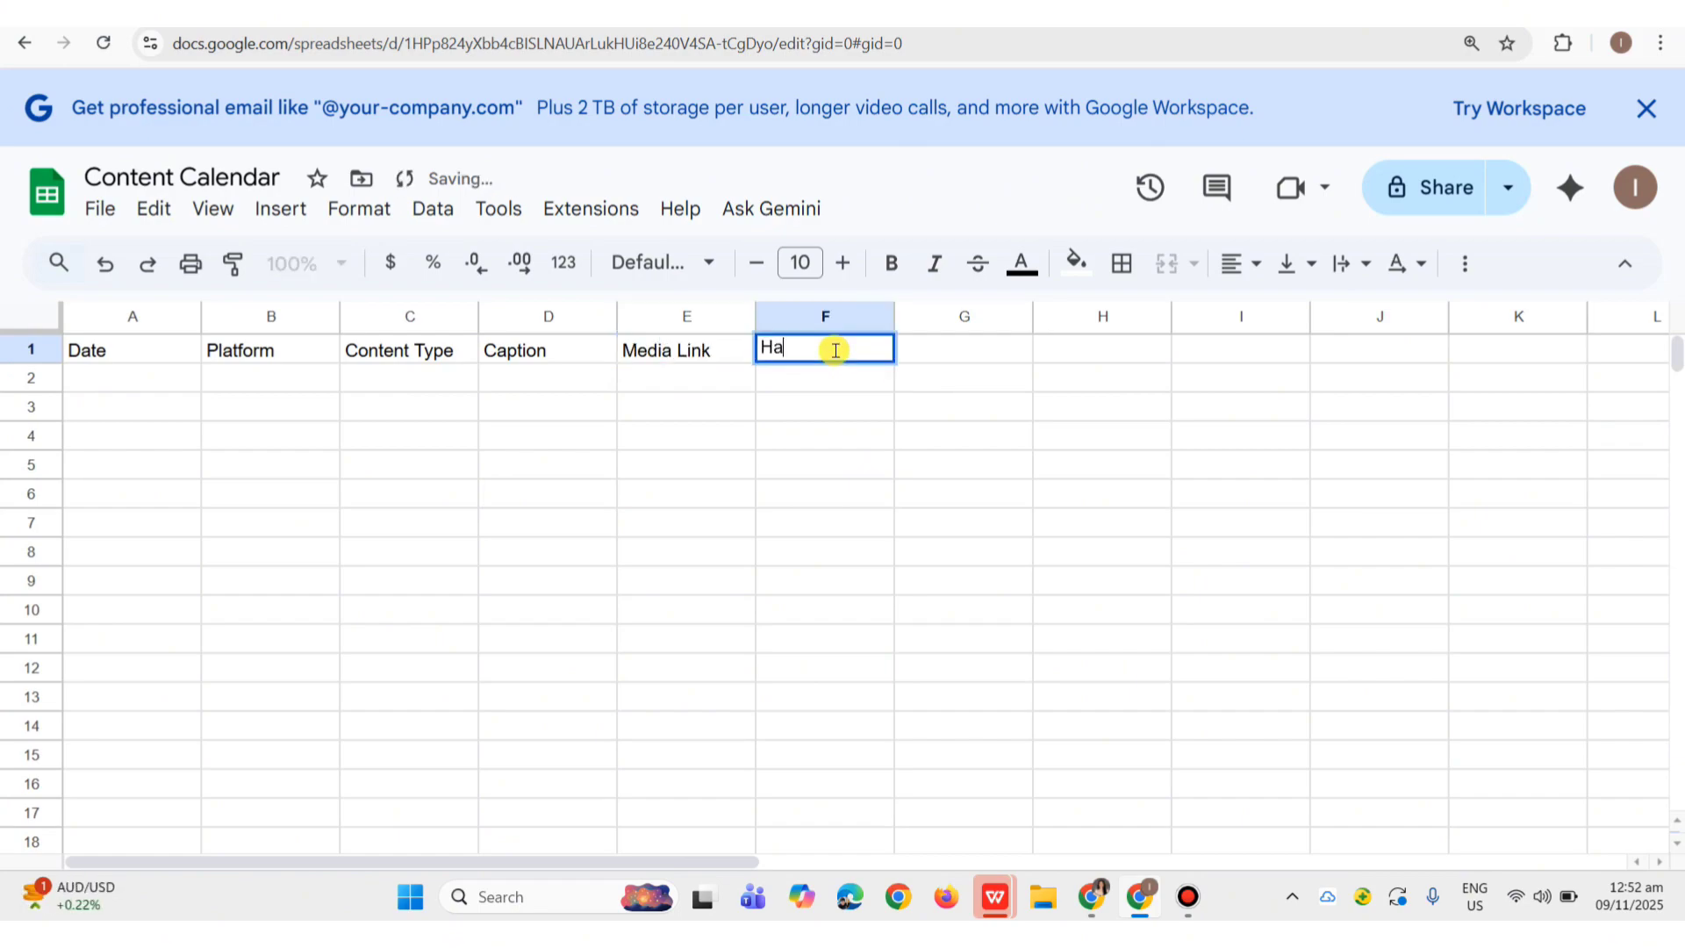
text(sha)
key(BackSpace)
text(t)
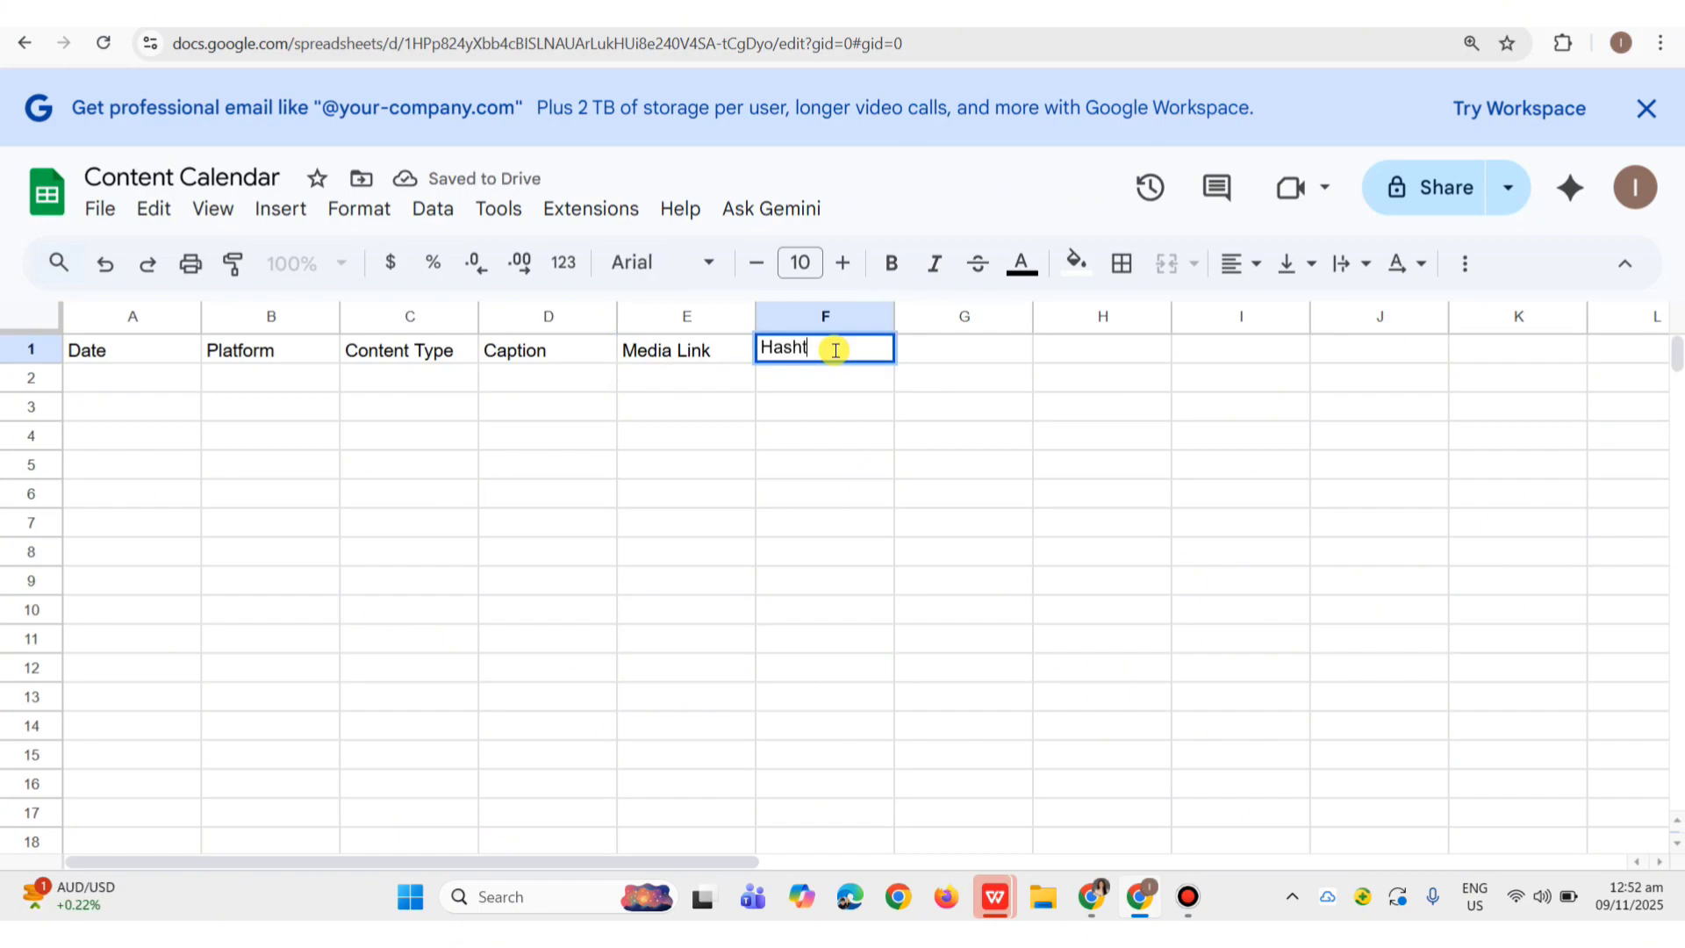
text(ags)
click(897, 360)
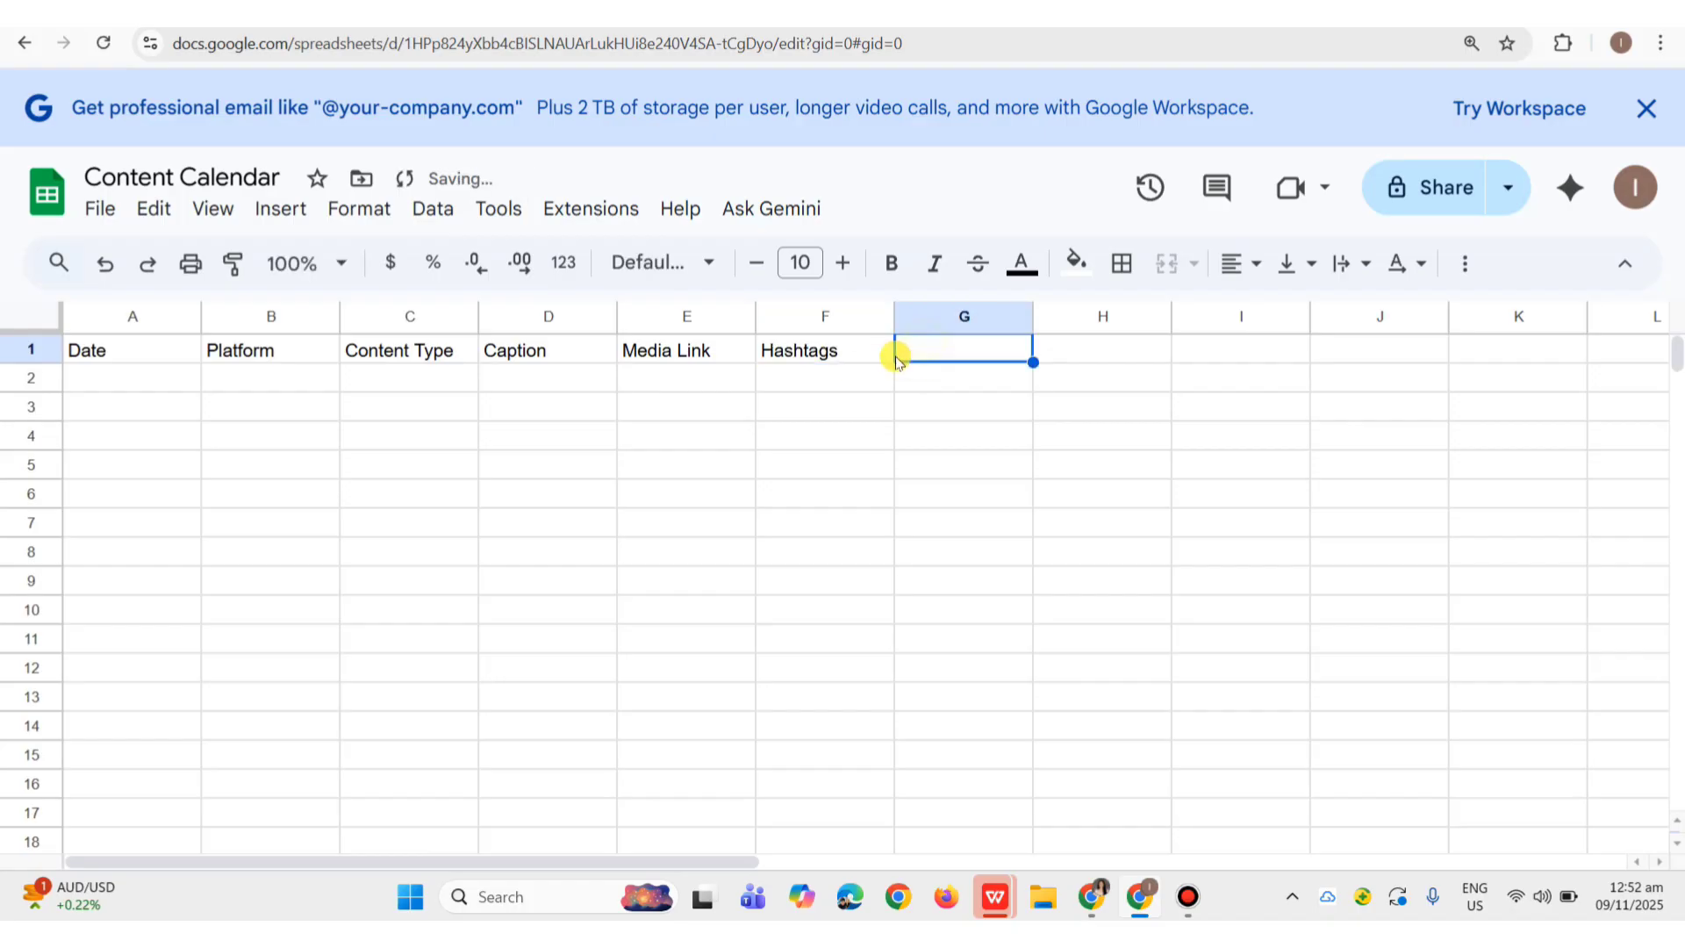
text(Status)
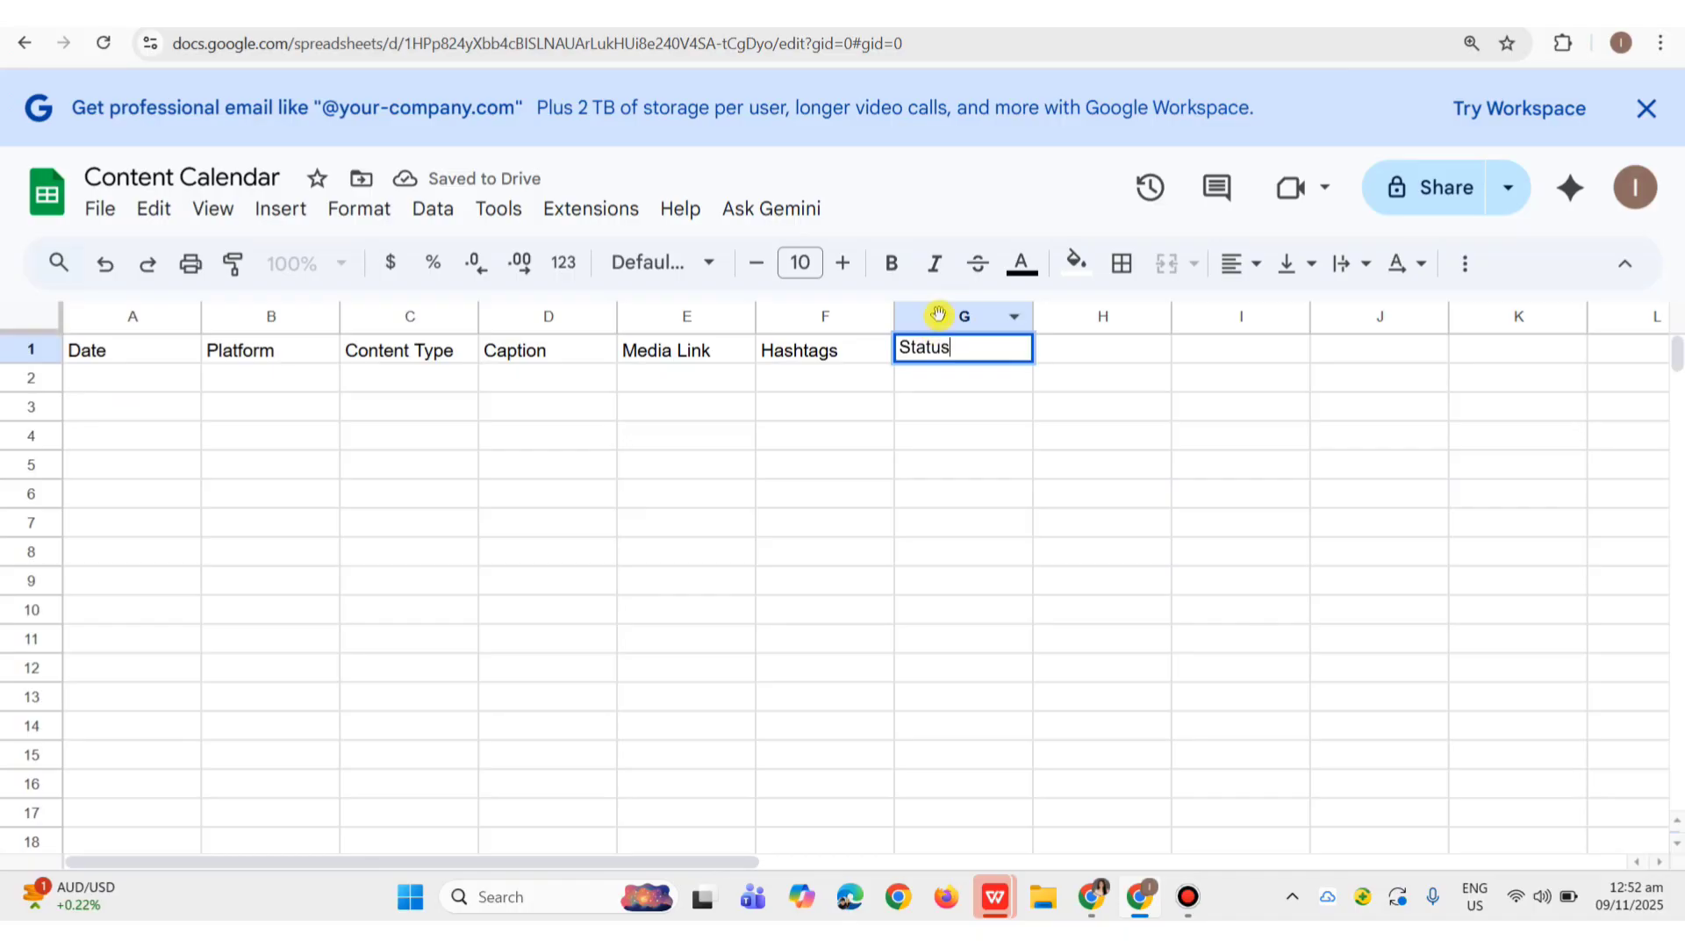
click(937, 318)
click(940, 349)
click(945, 315)
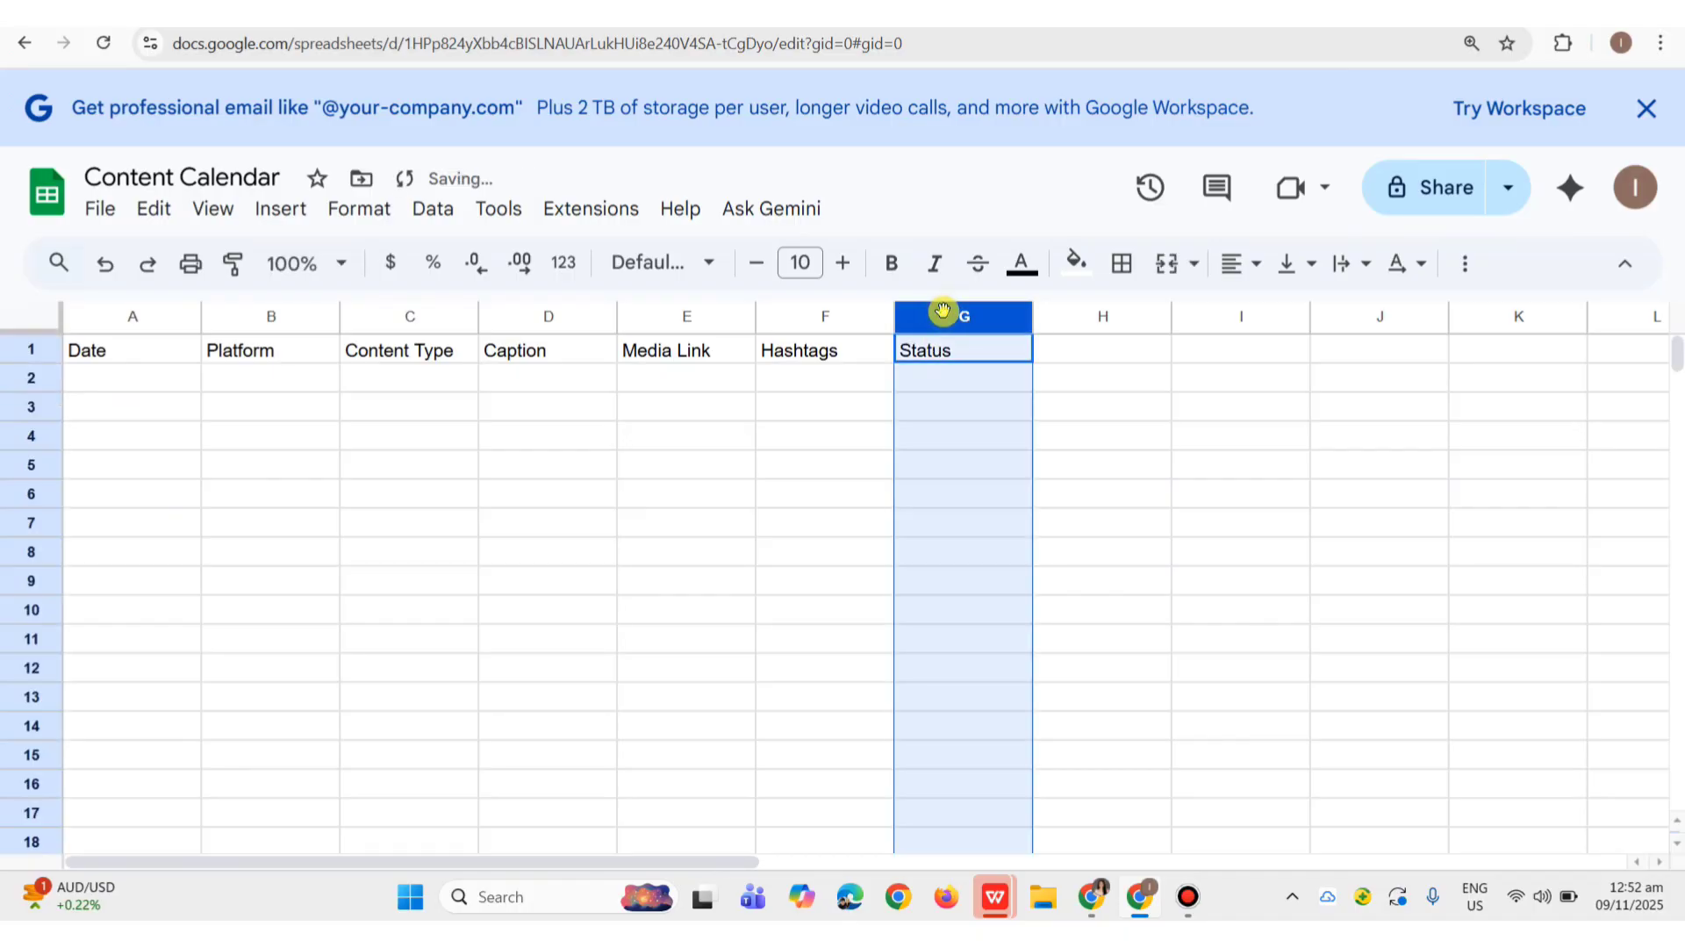
right_click(946, 315)
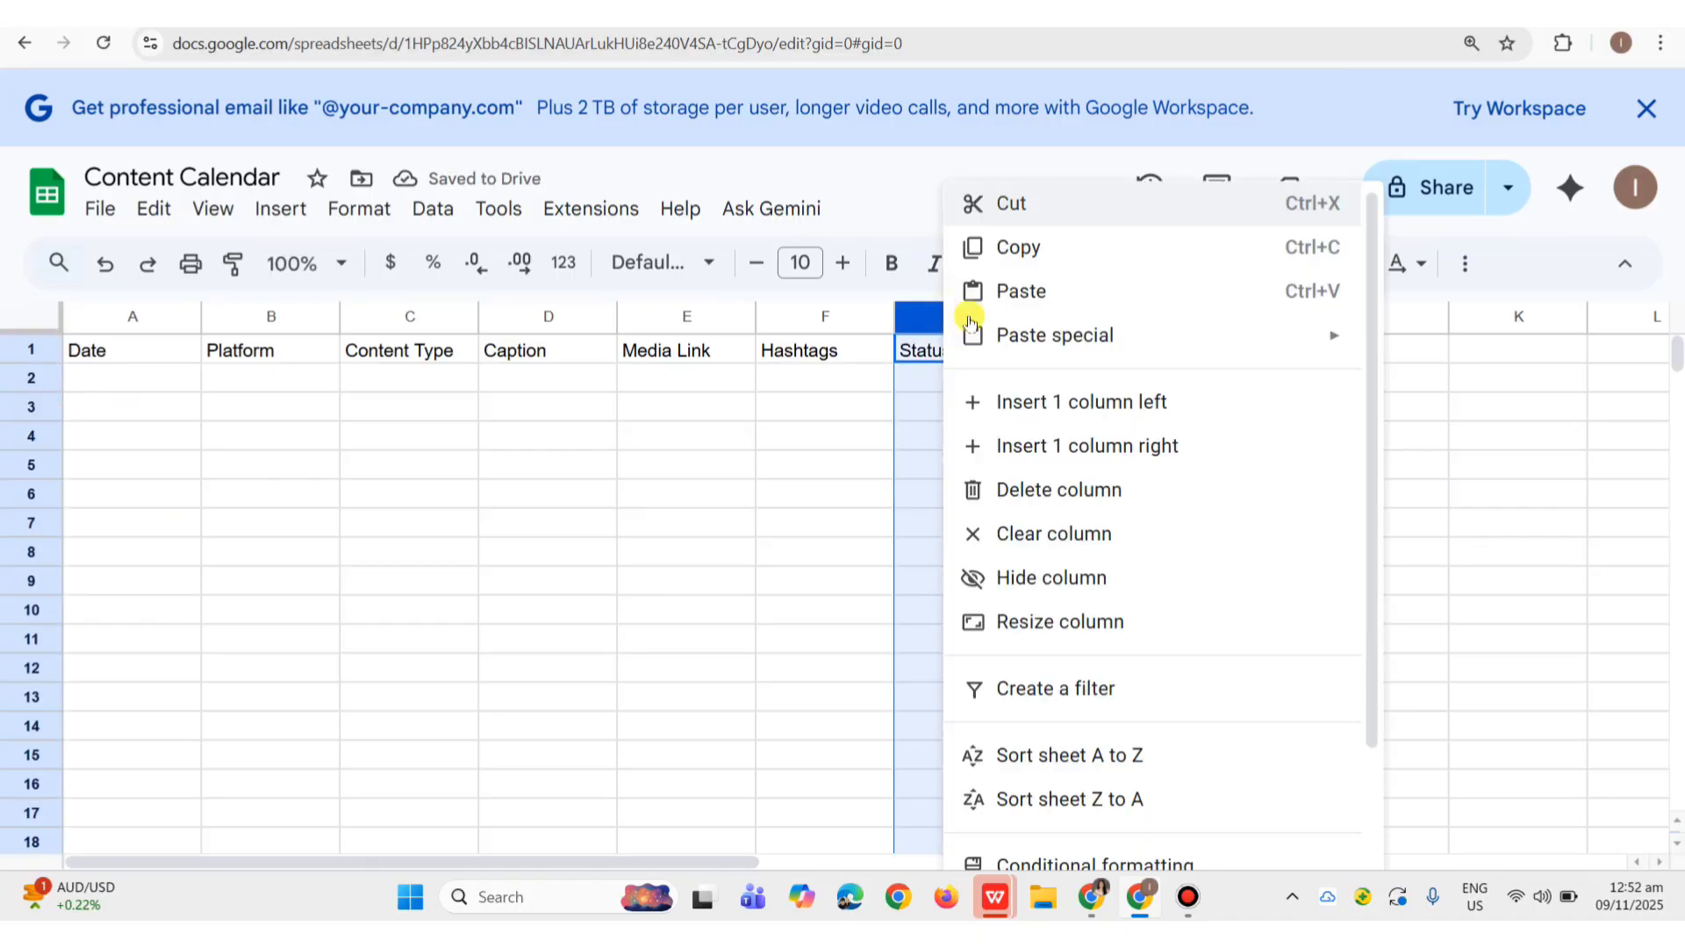
click(904, 377)
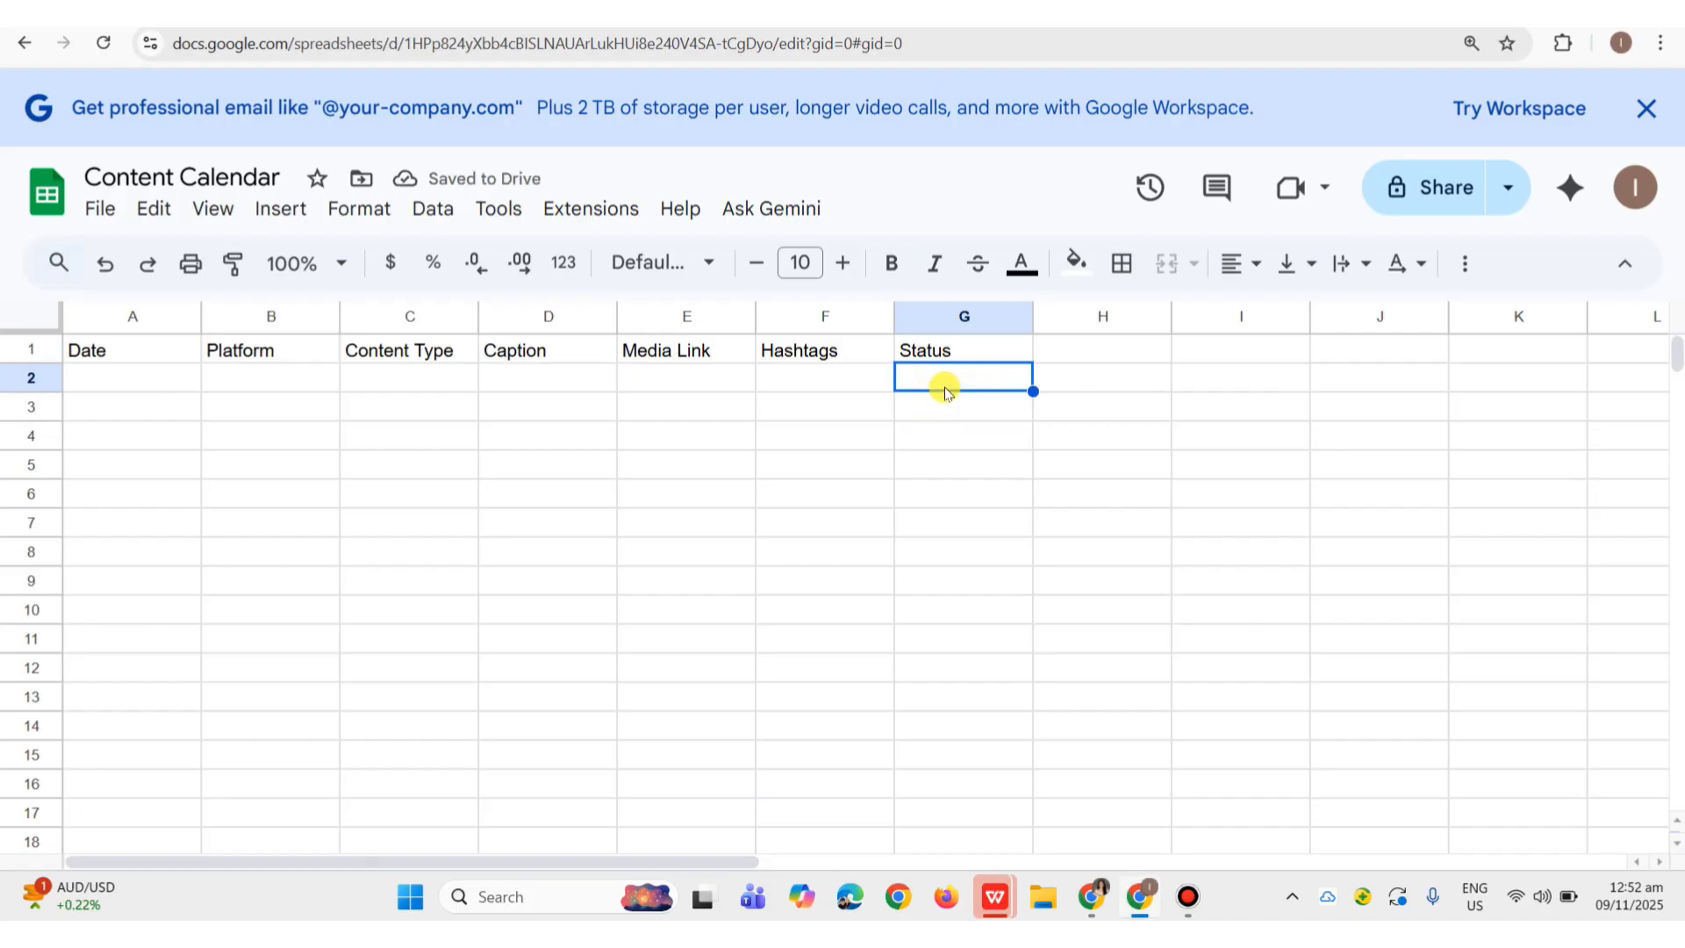
drag(944, 384, 942, 587)
scroll(942, 569, down, 2)
scroll(942, 587, up, 2)
click(947, 525)
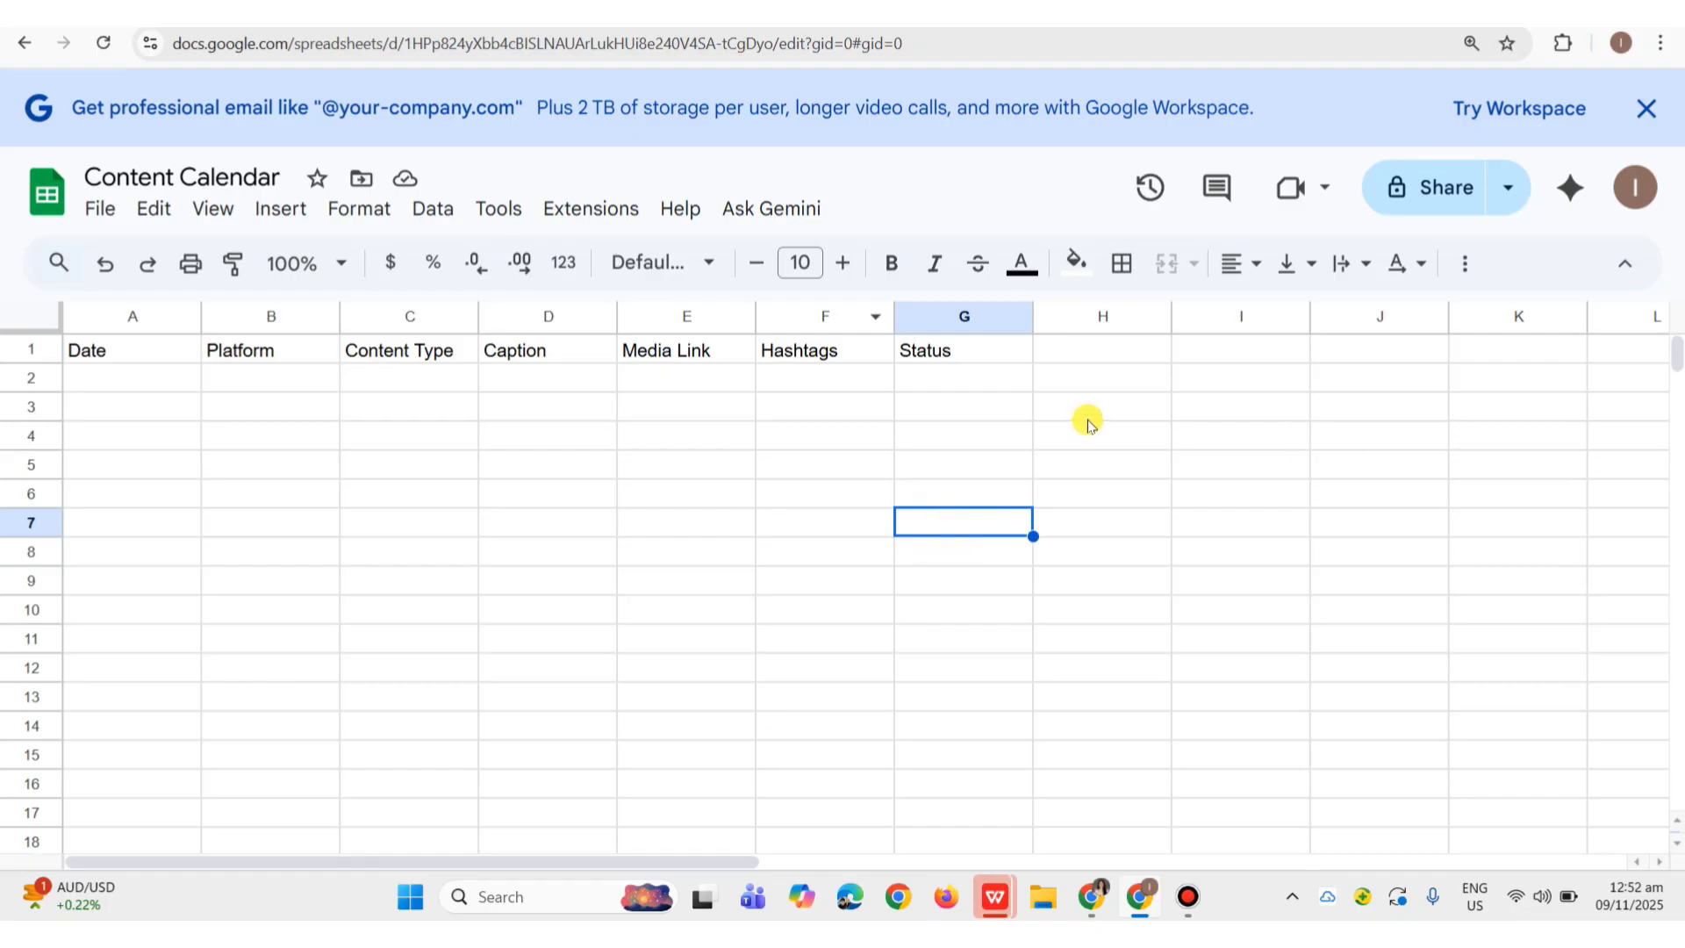
Insert a dropdown in cell G2 under Status with the options In Progress, Posted and Deleted.
click(1009, 378)
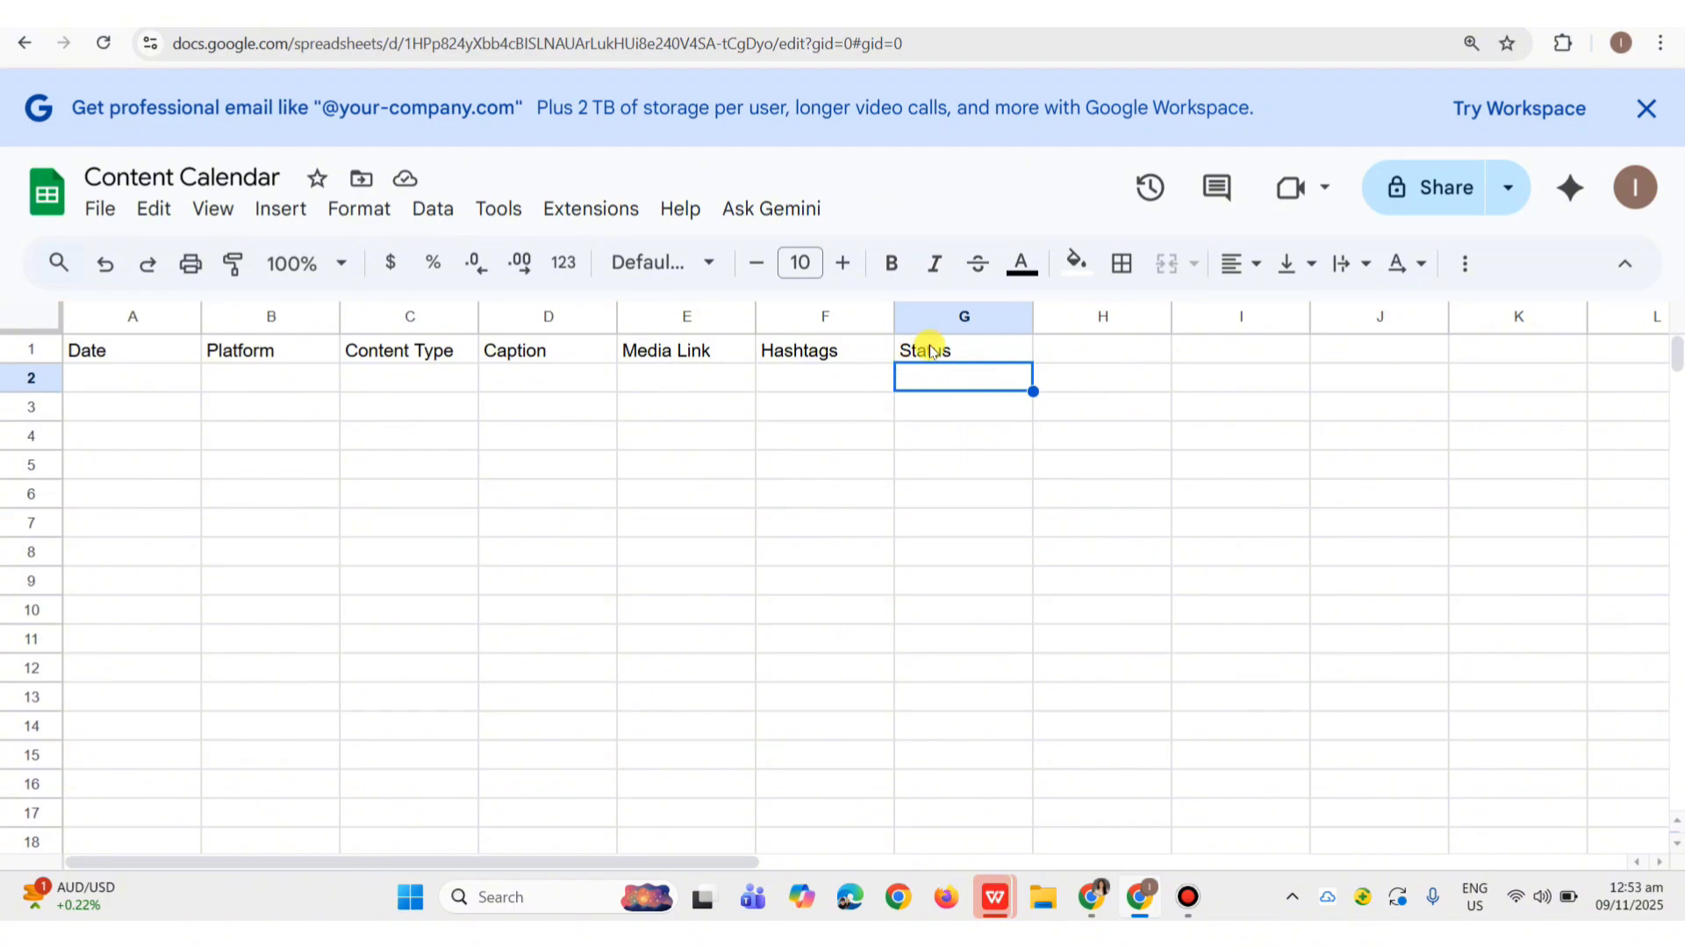
click(282, 215)
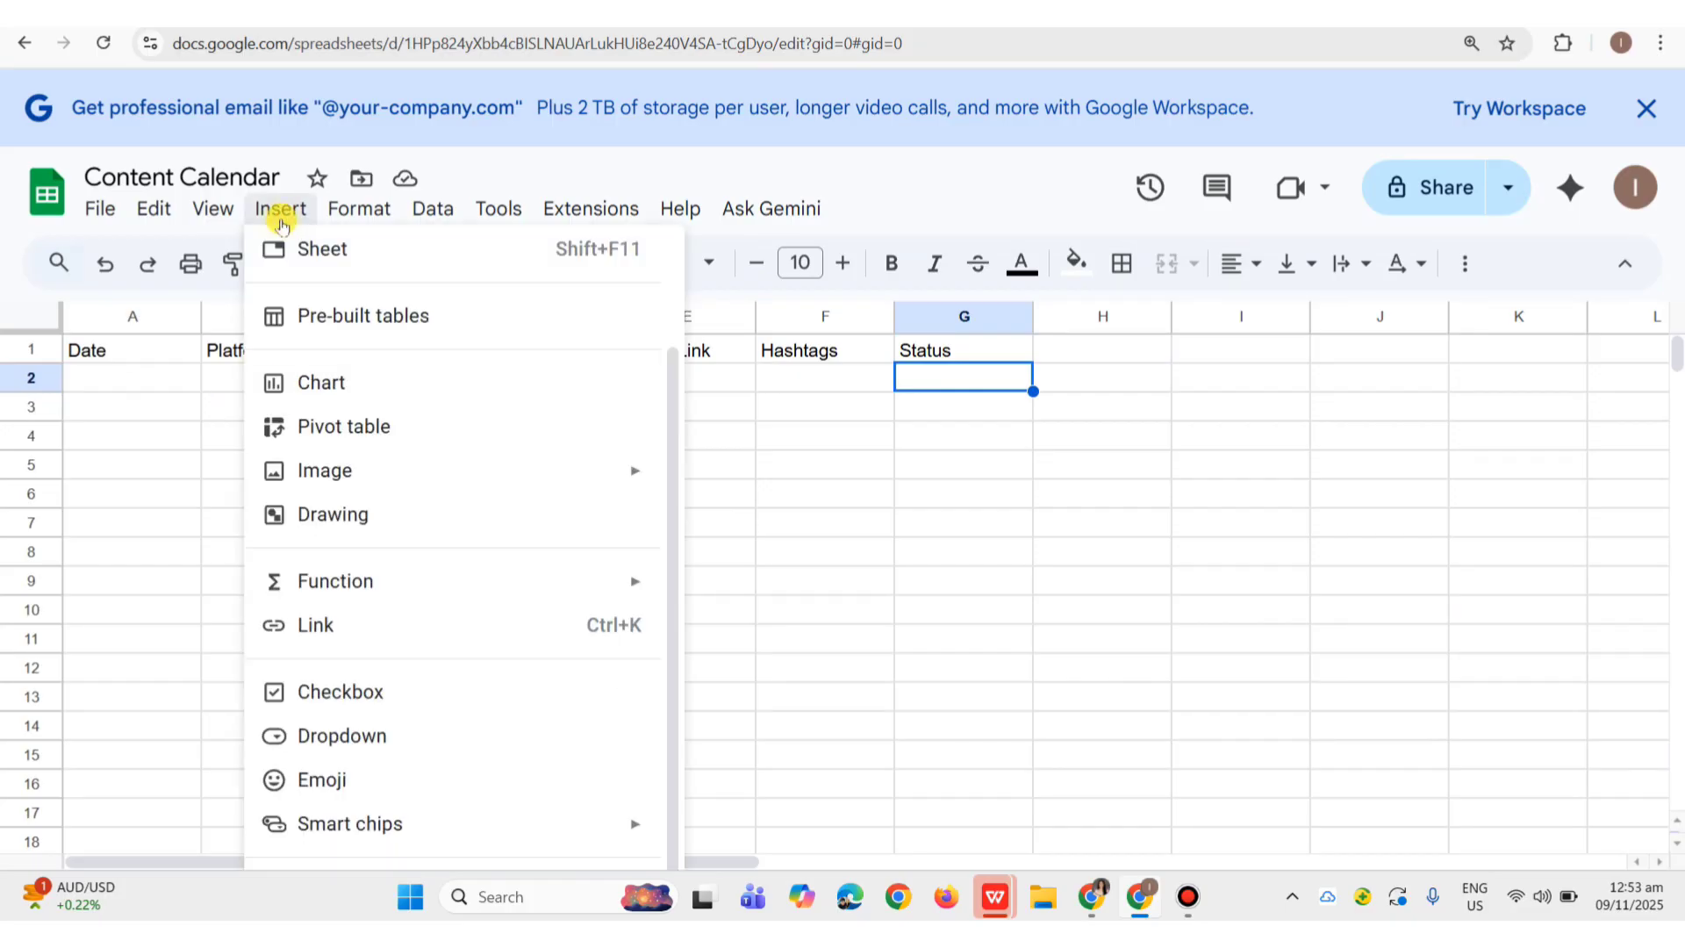
click(386, 735)
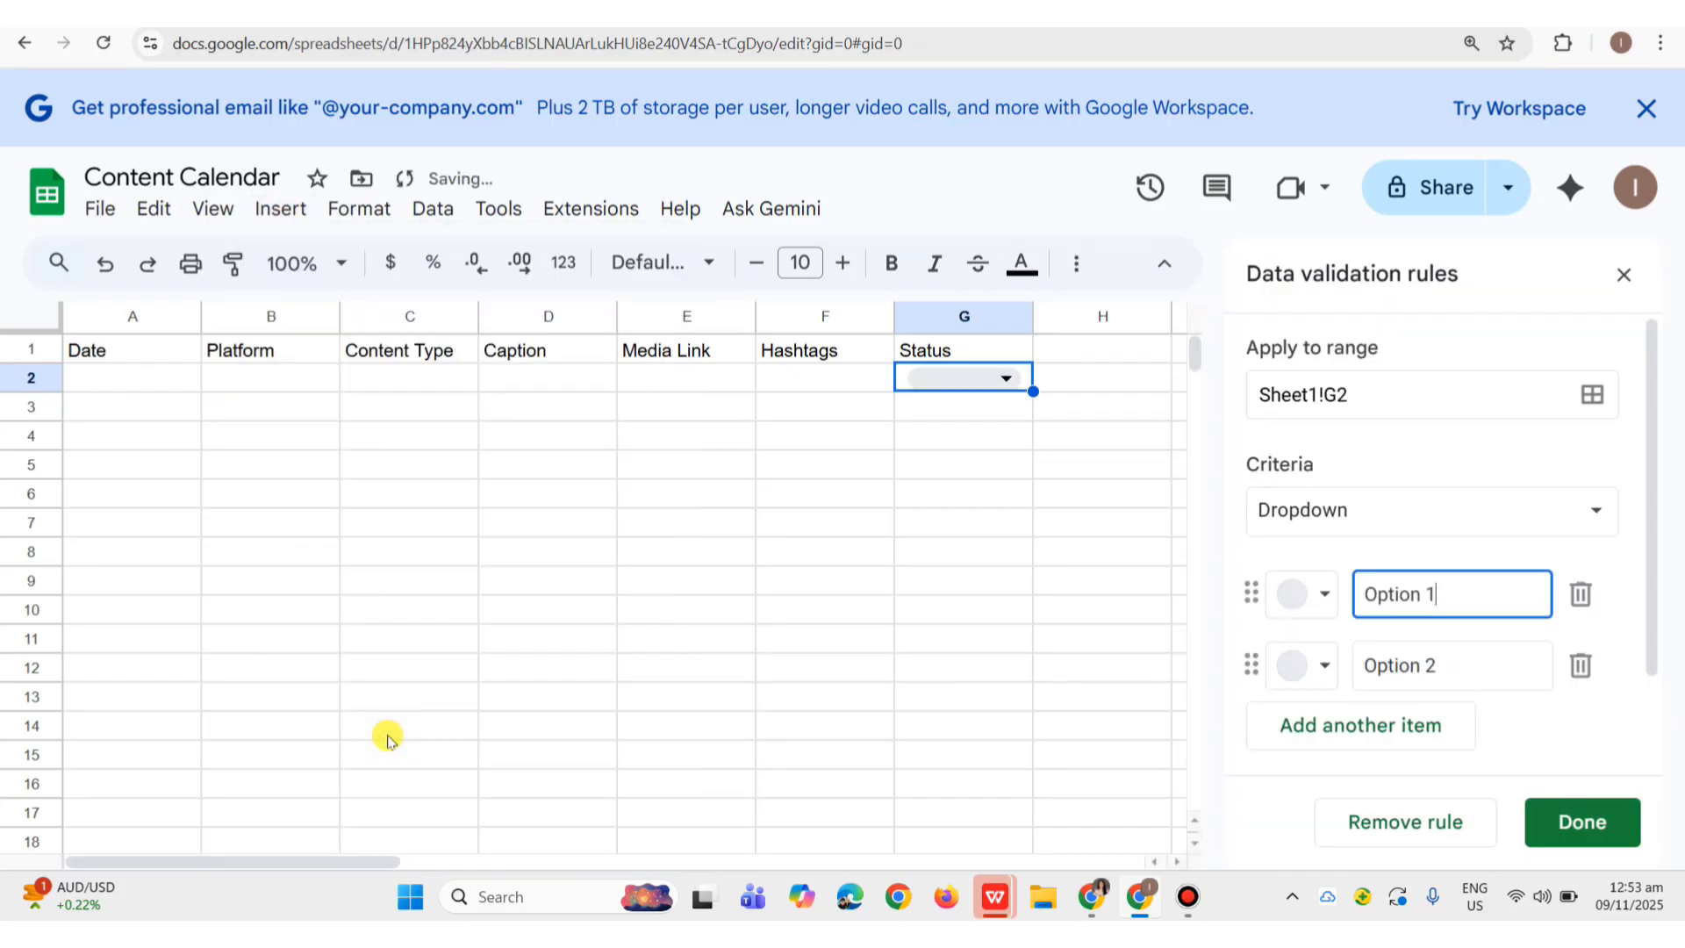
triple_click(1434, 593)
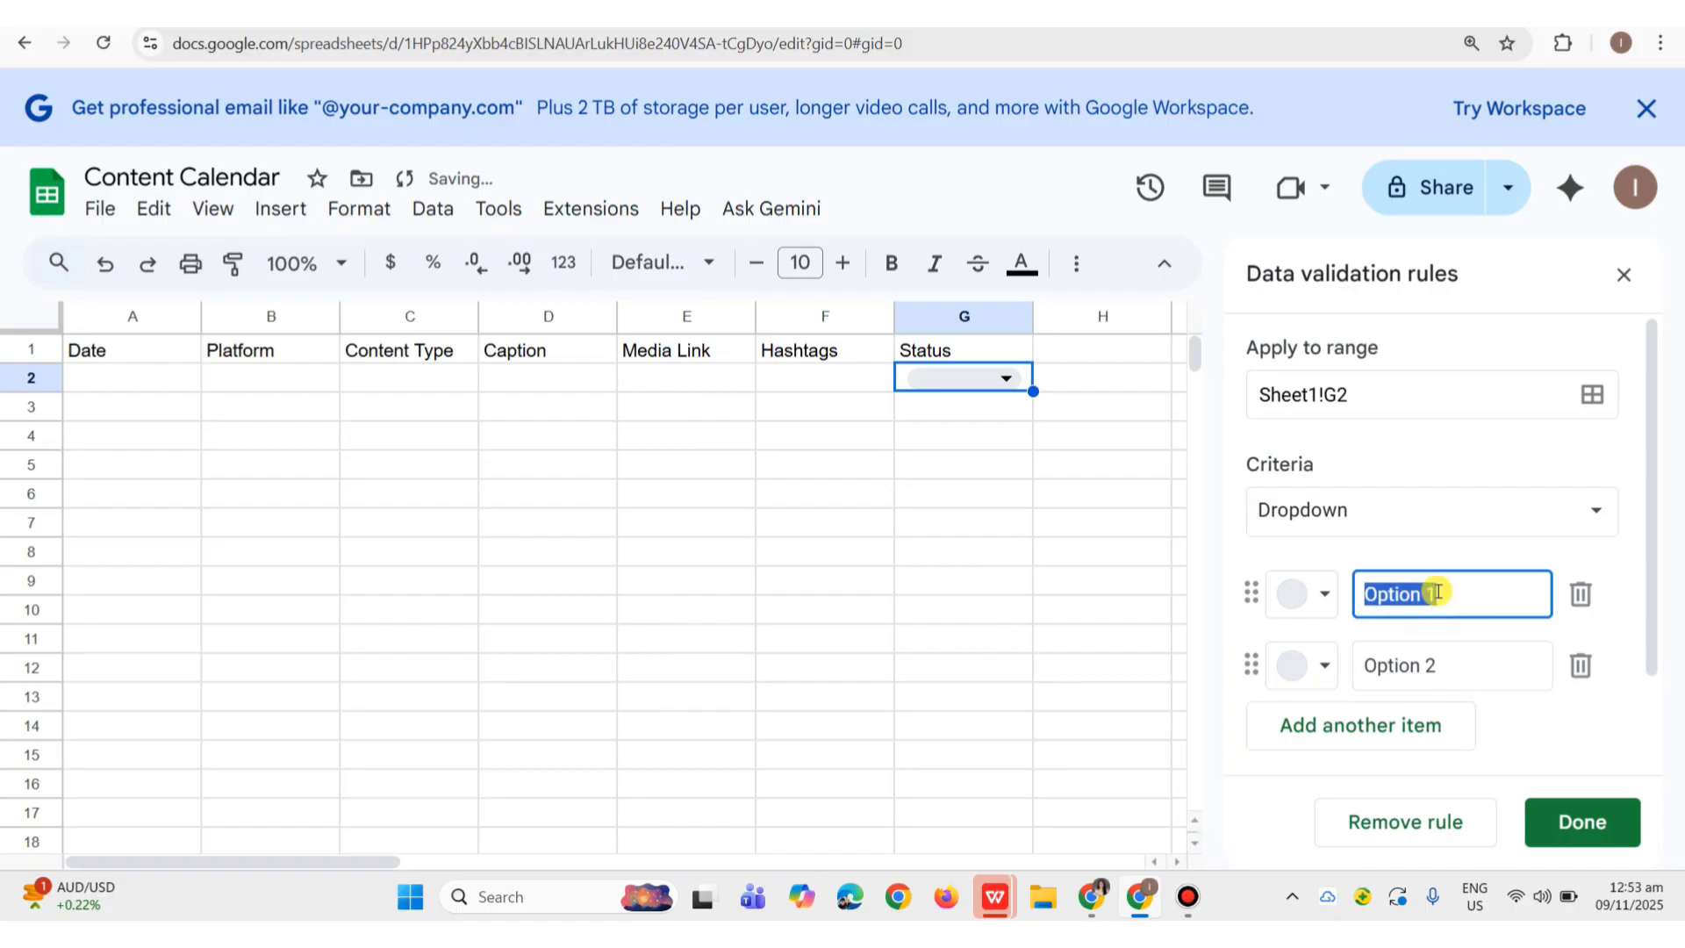
text(In P)
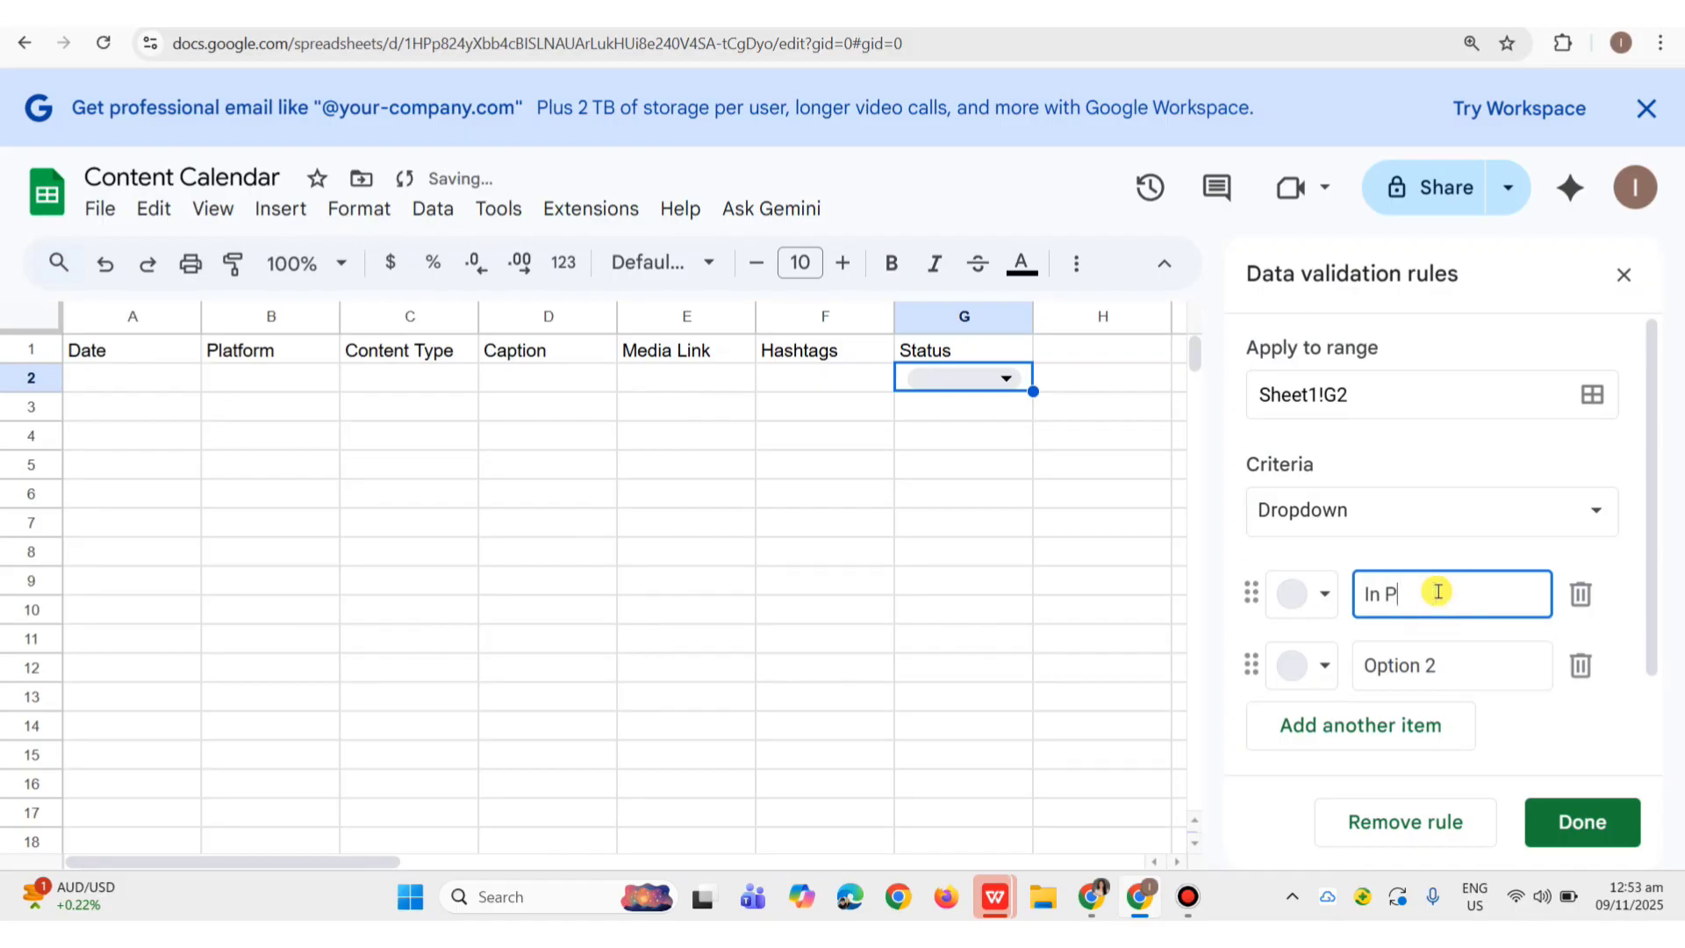
text(rogress)
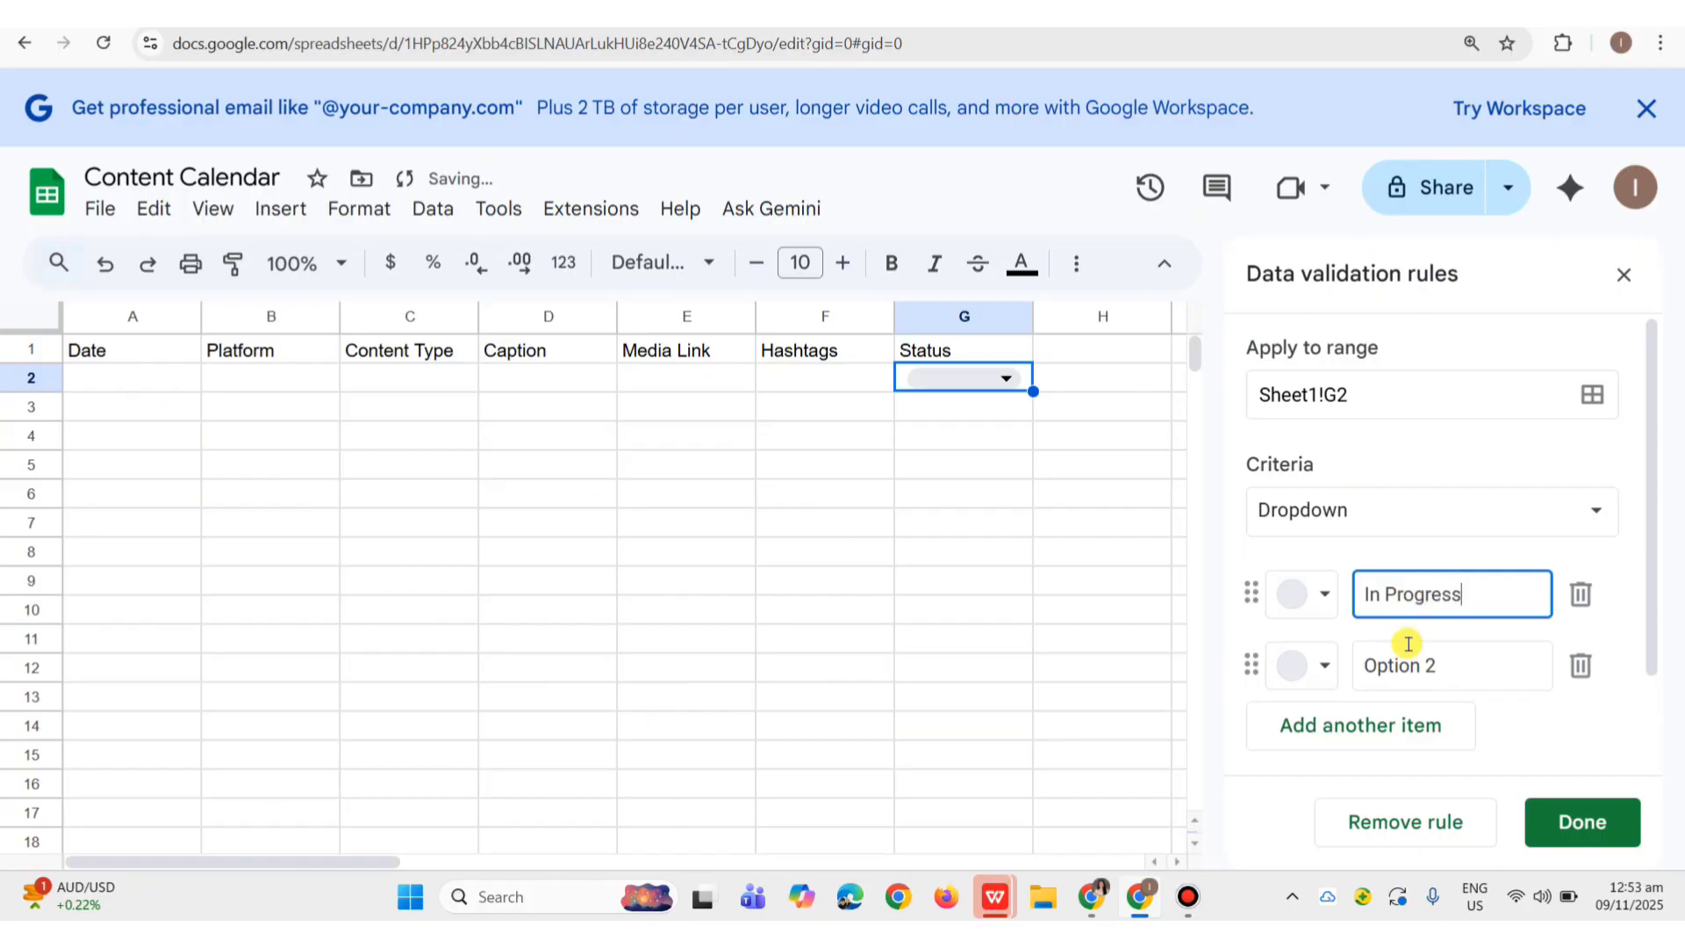
triple_click(1408, 657)
text(Po)
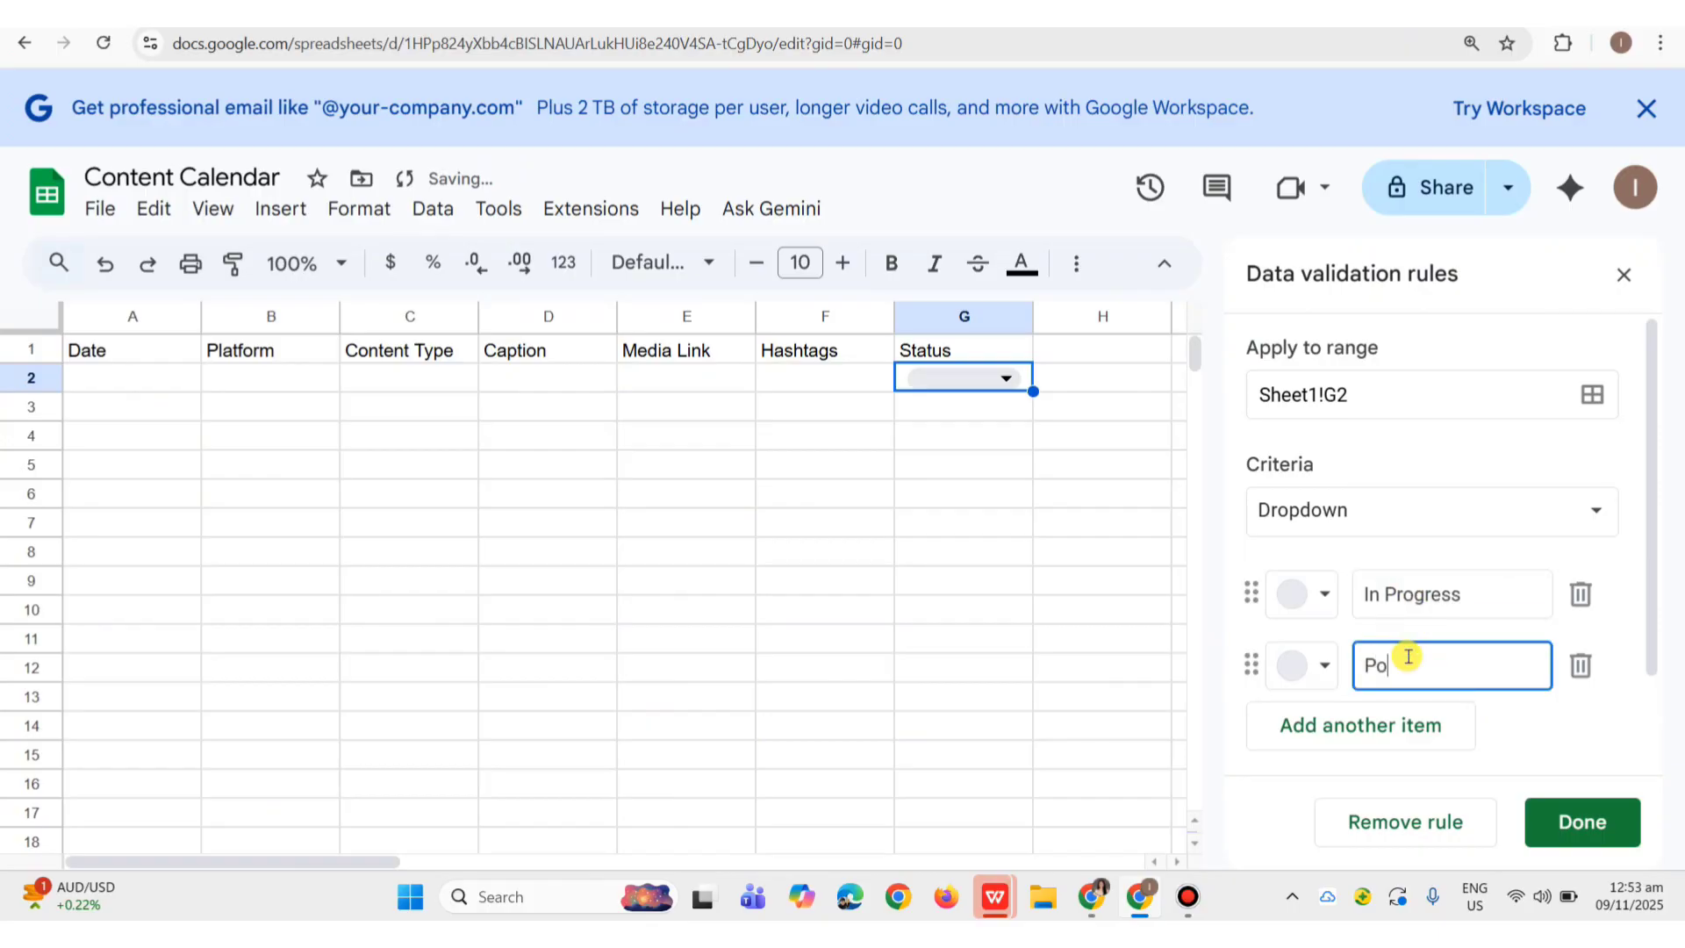
text(sted)
click(1333, 725)
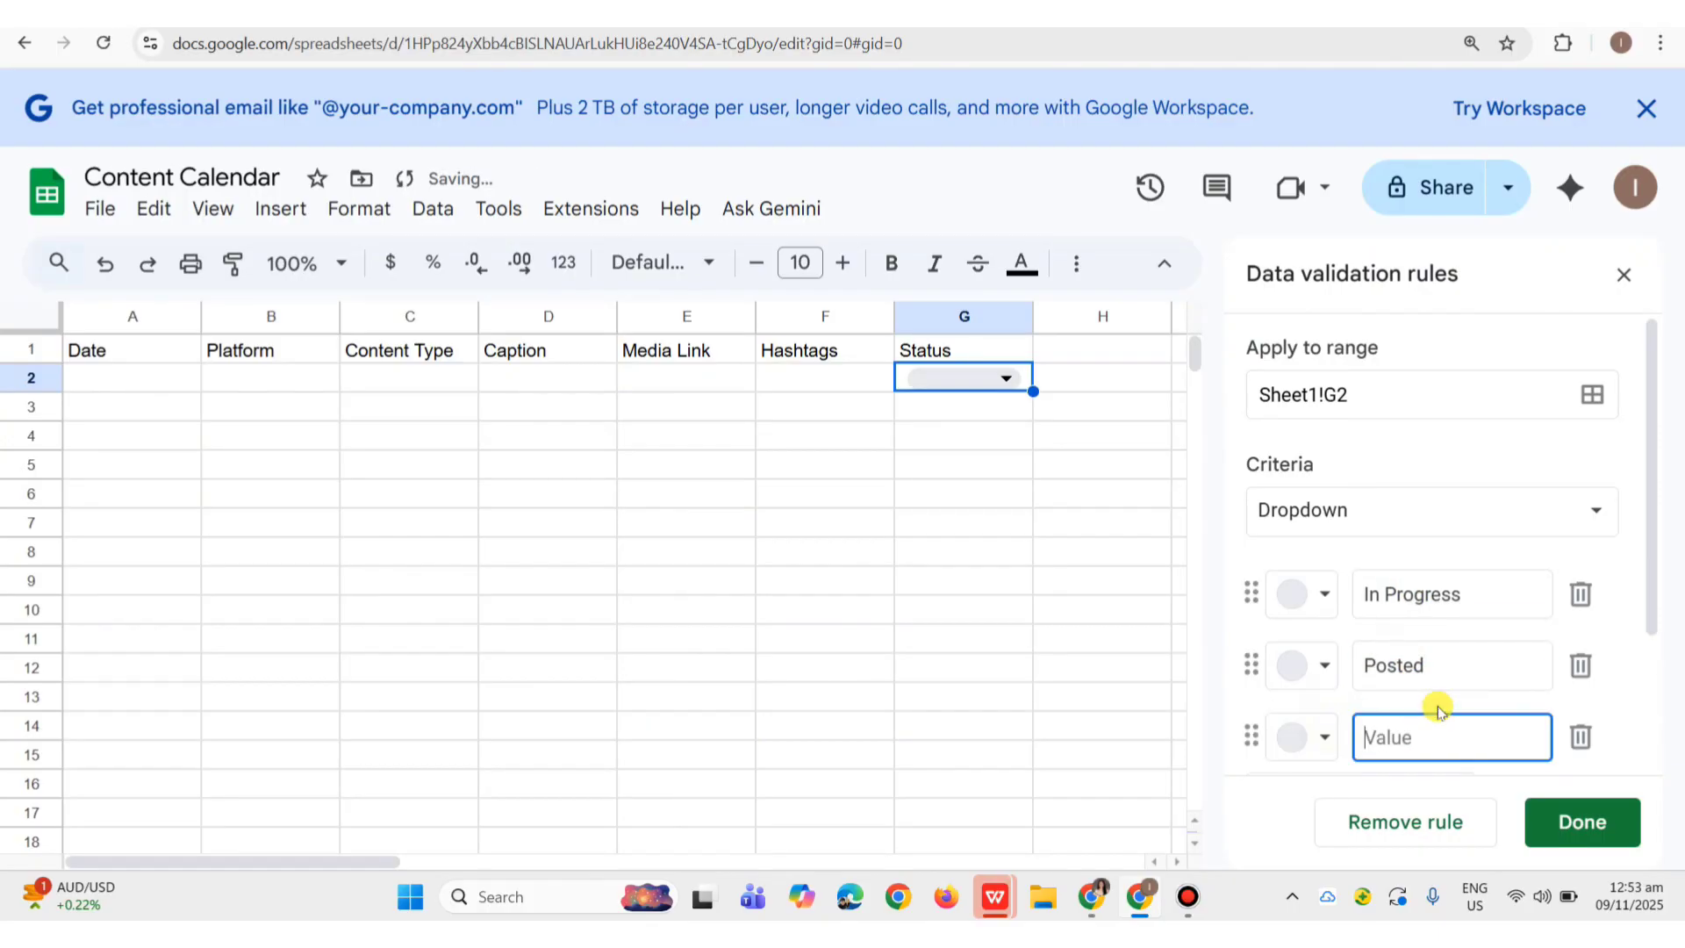
text(Deleted)
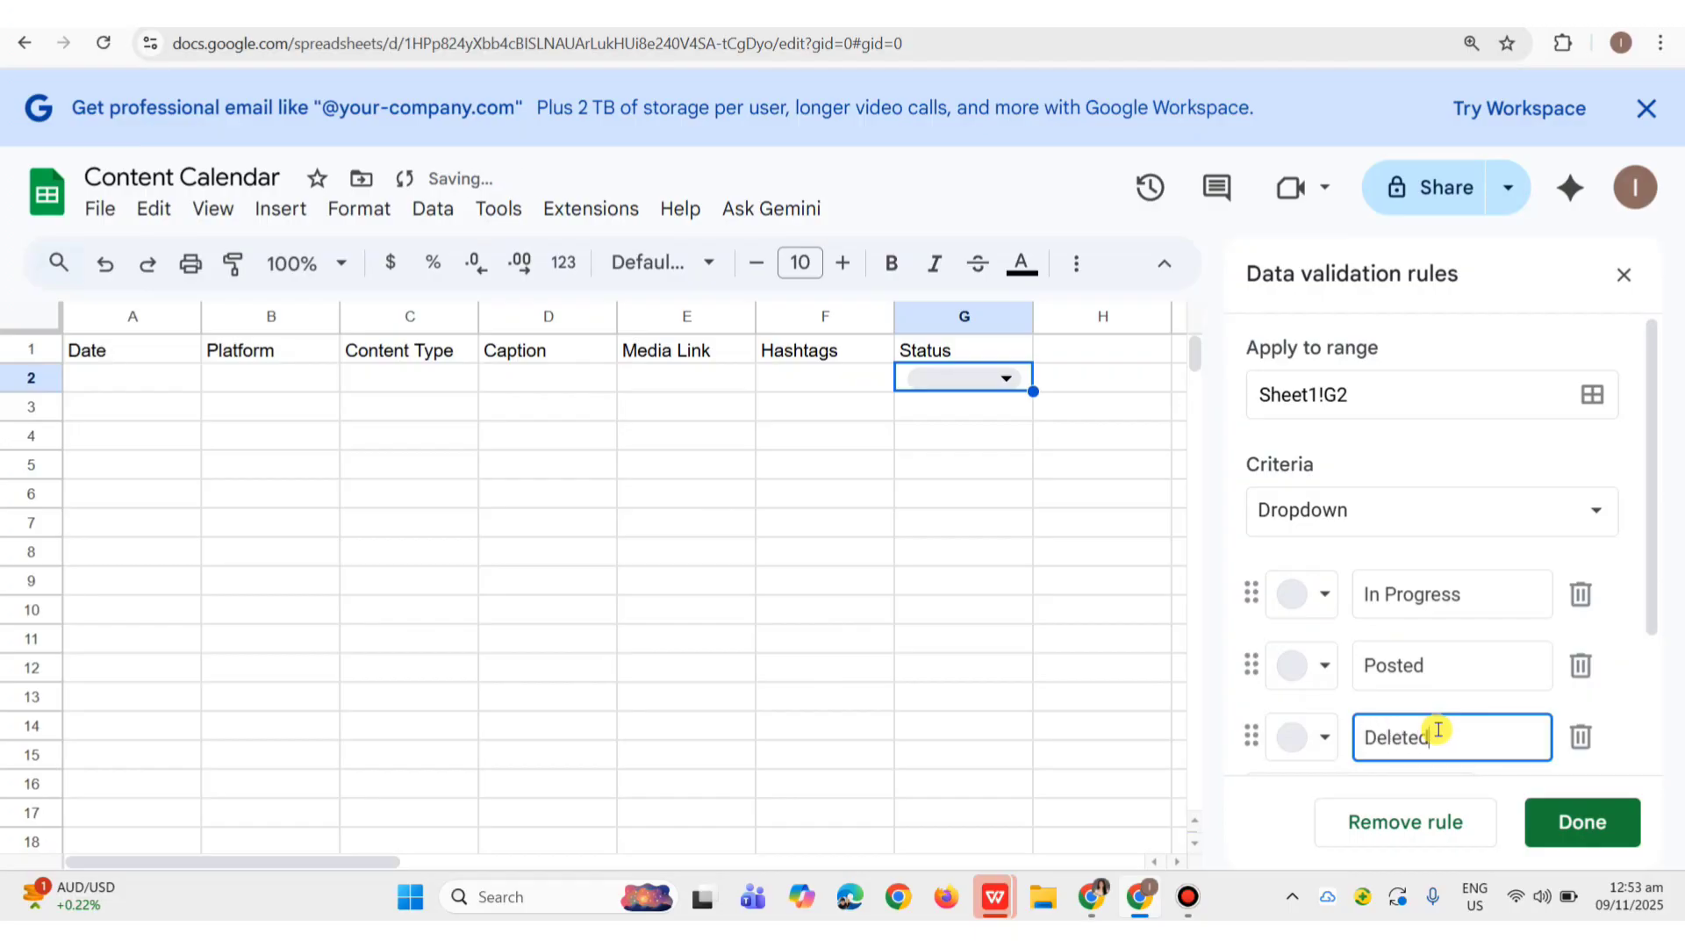
Colour the dropdown option Posted light green and the option In Progress light red.
click(1324, 667)
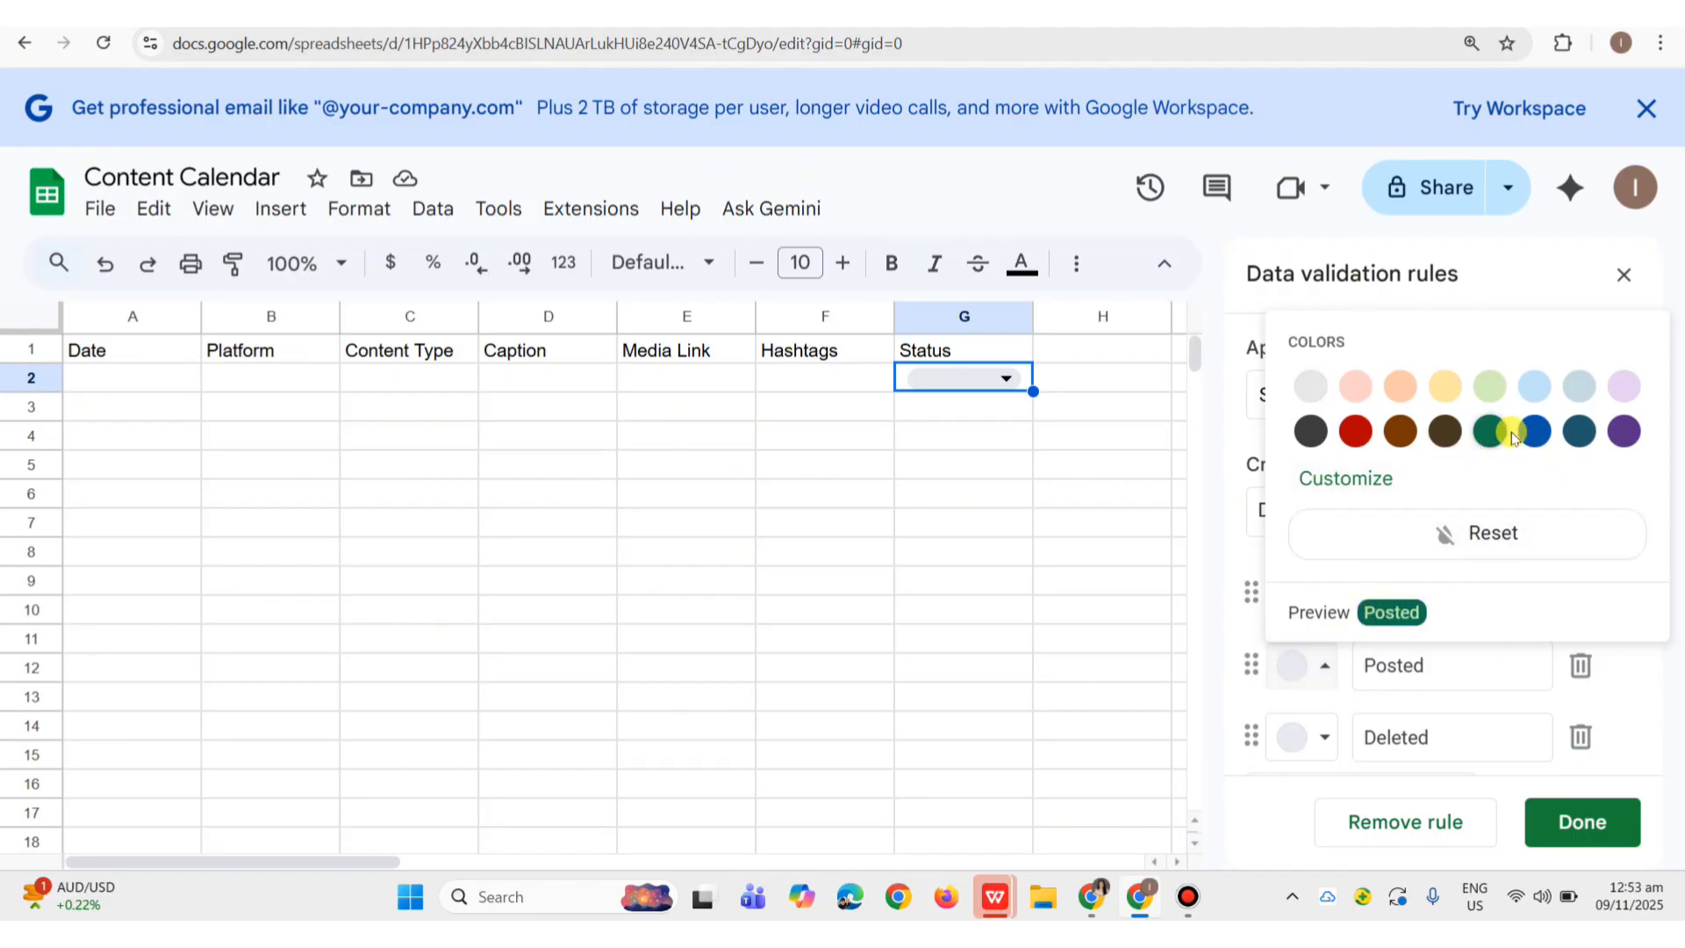
click(1492, 388)
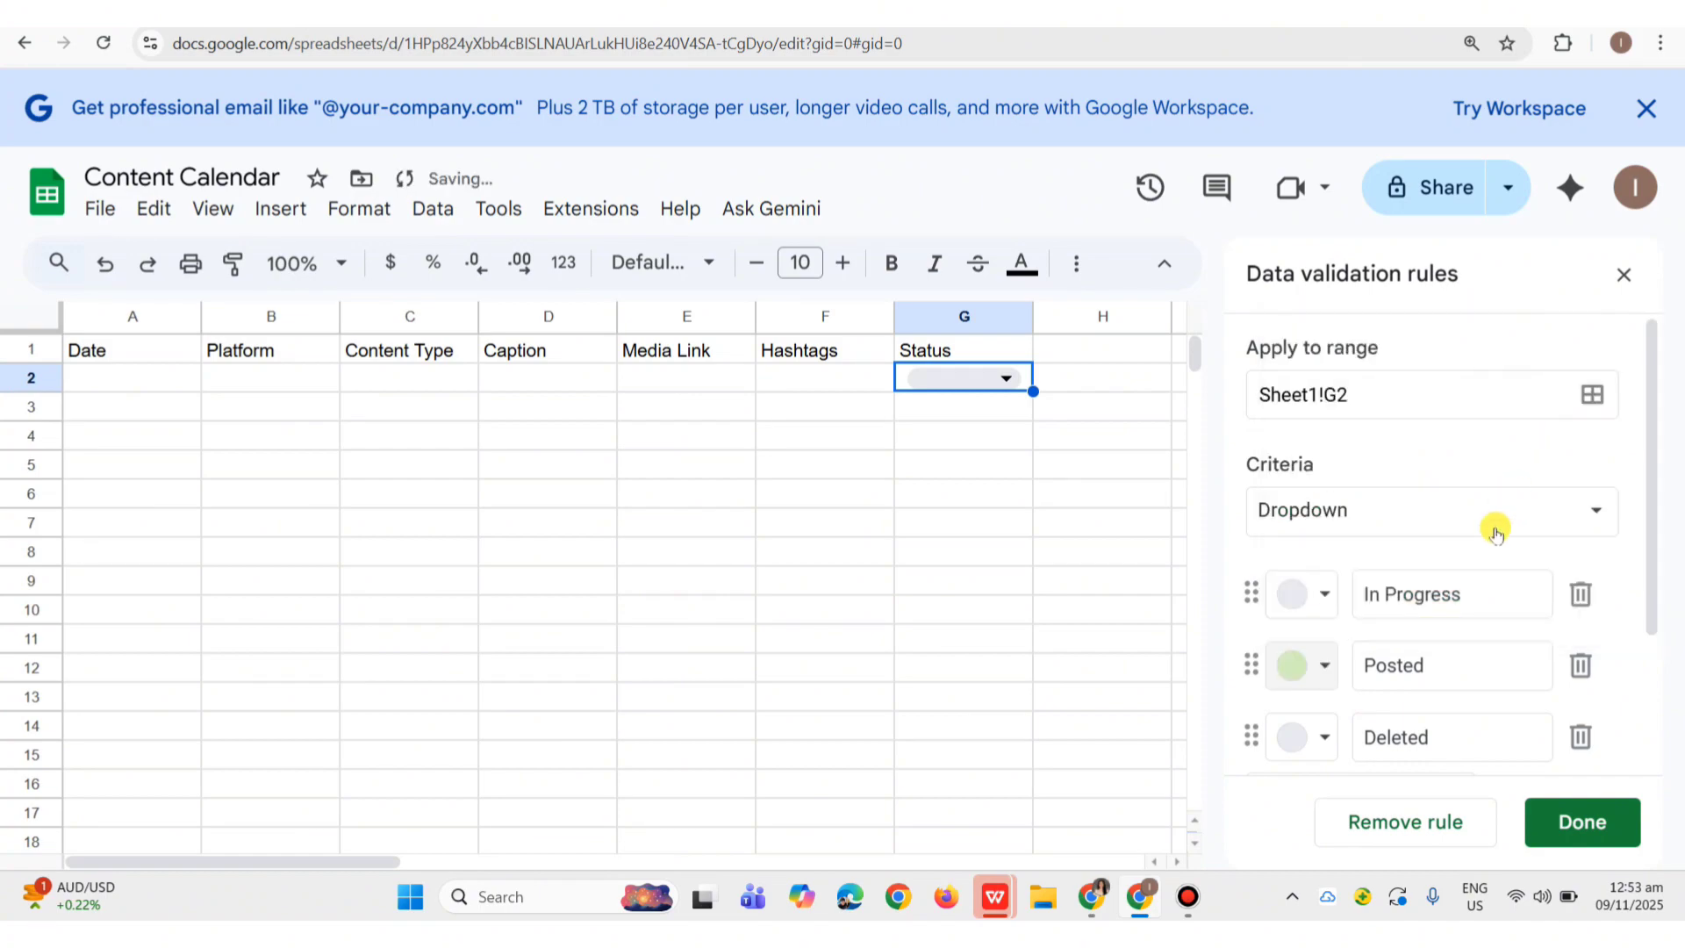
click(1300, 599)
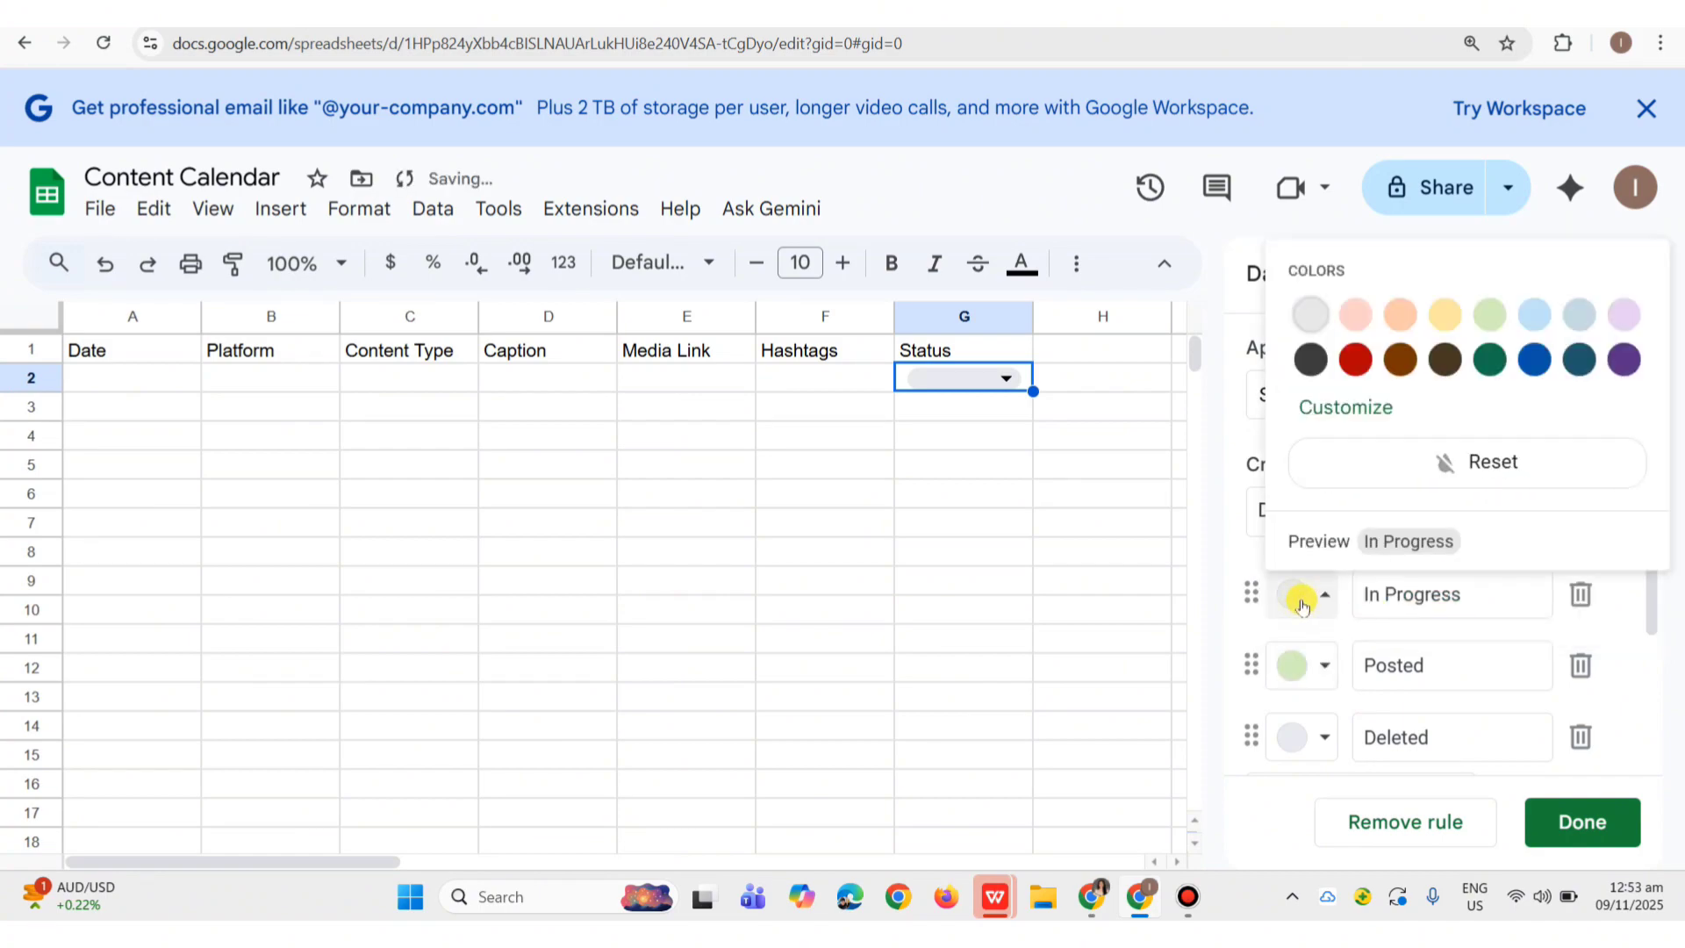
click(1358, 316)
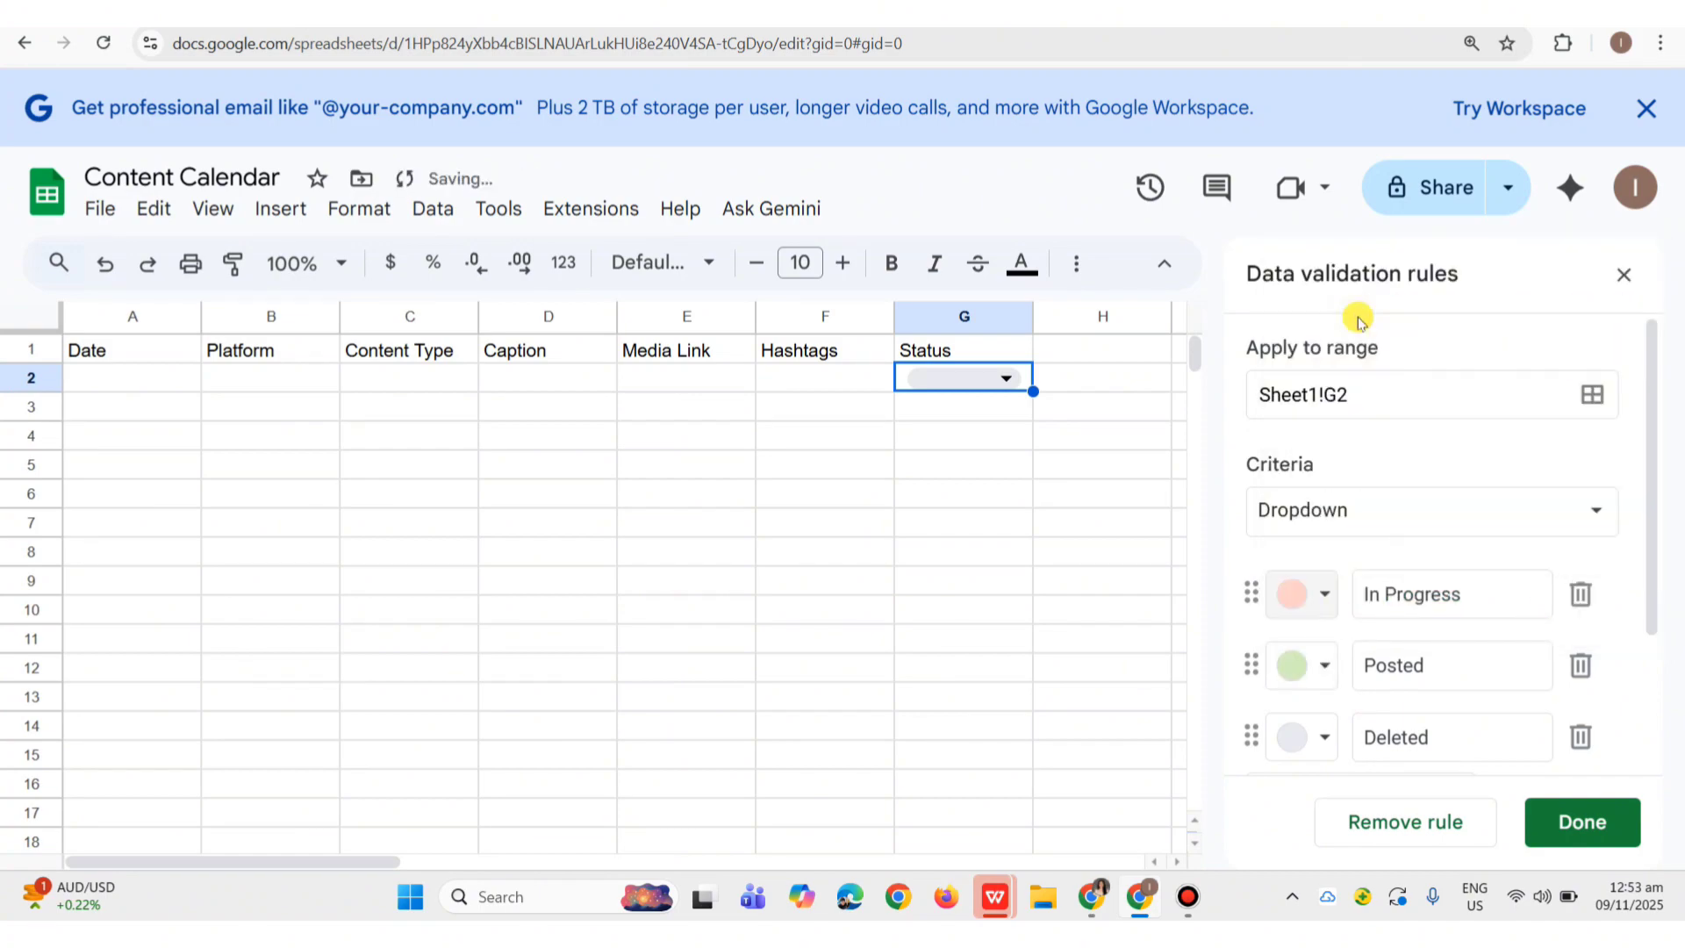
Colour the Status dropdown option Deleted dark gray, then save and close the validation rule.
click(1303, 733)
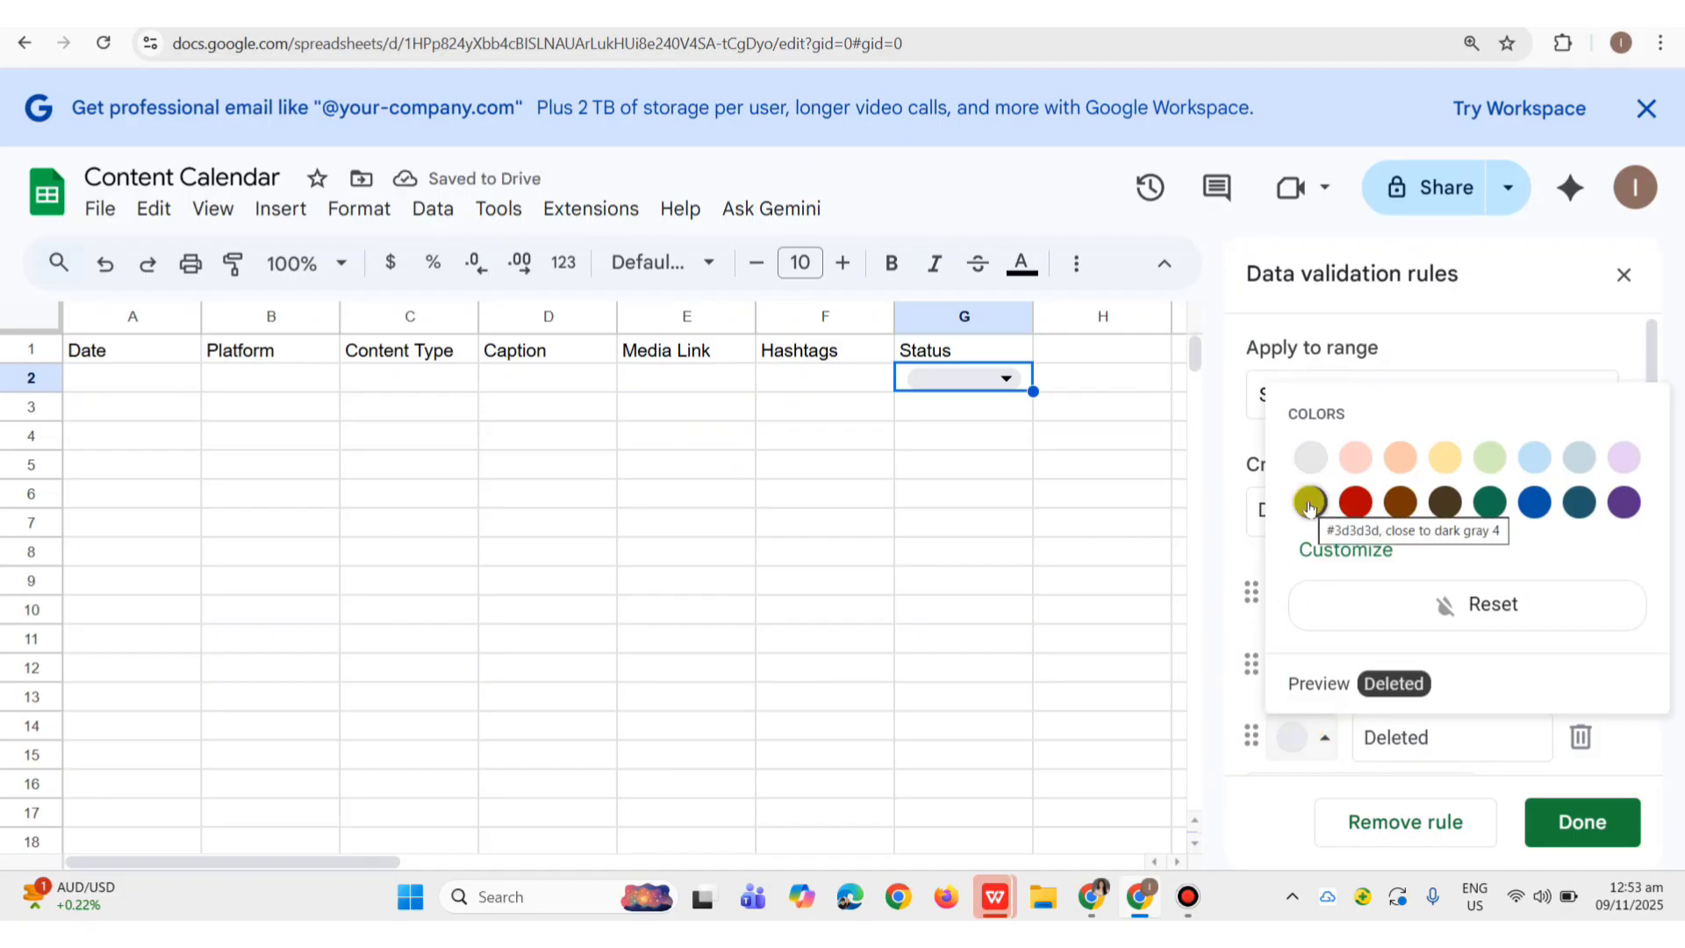
click(1309, 505)
click(1580, 820)
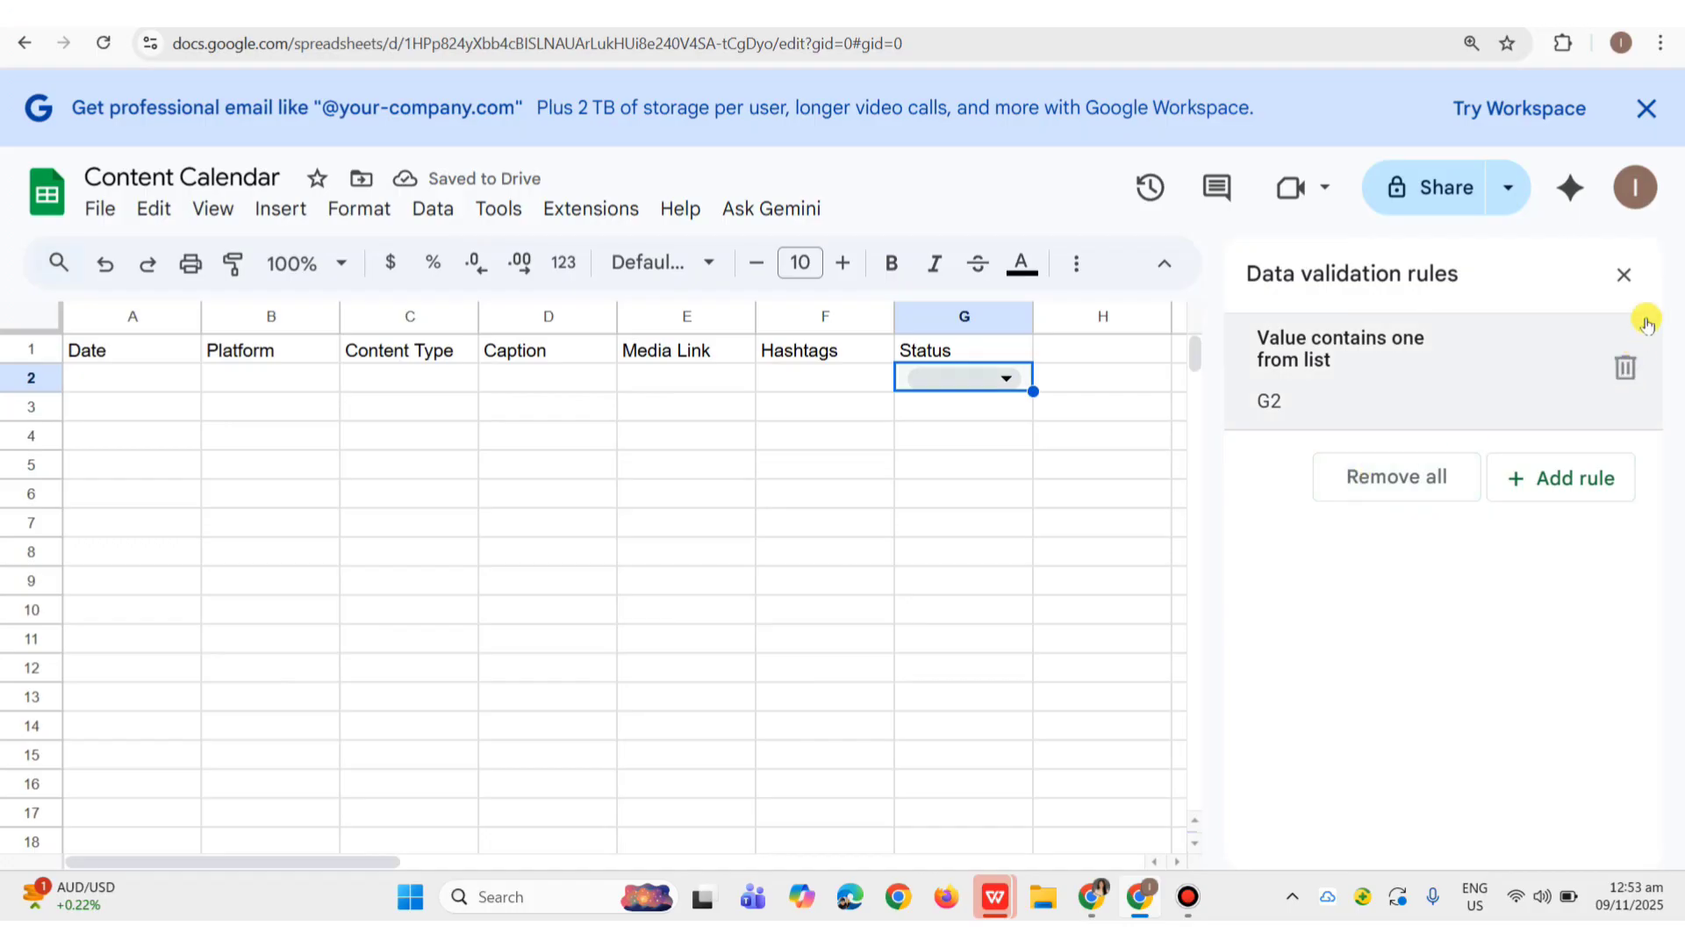
click(1623, 274)
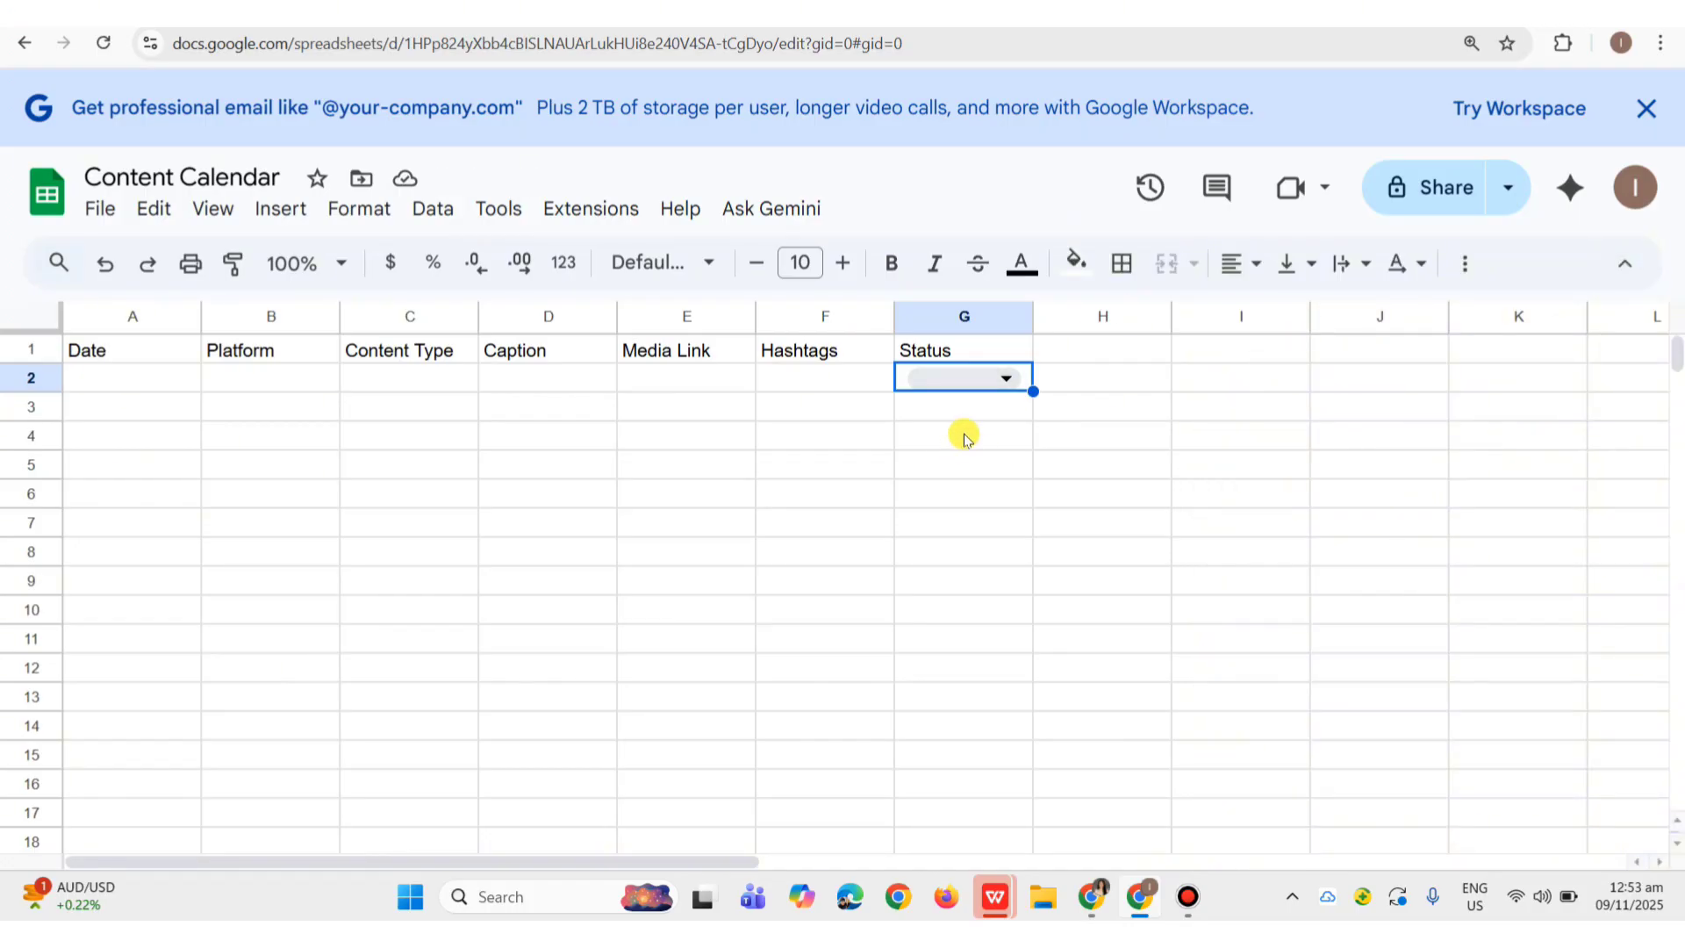
Copy the Status dropdown from cell G2 into cells G3 to G14.
key(ctrl+c)
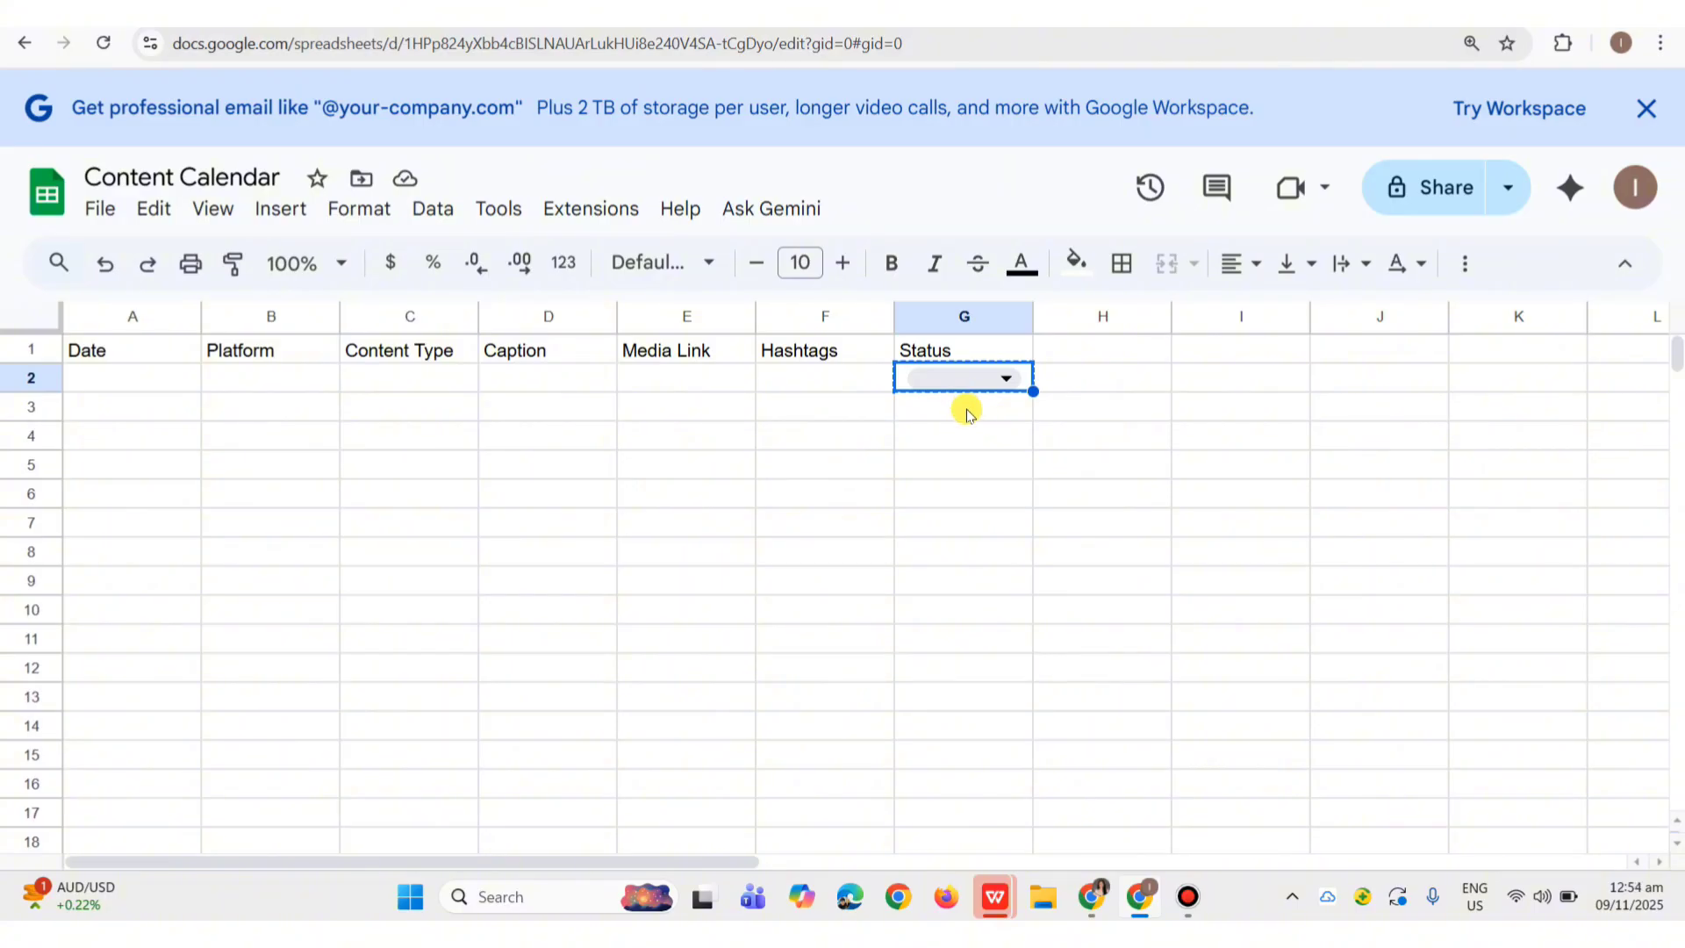
click(968, 410)
scroll(965, 439, down, 3)
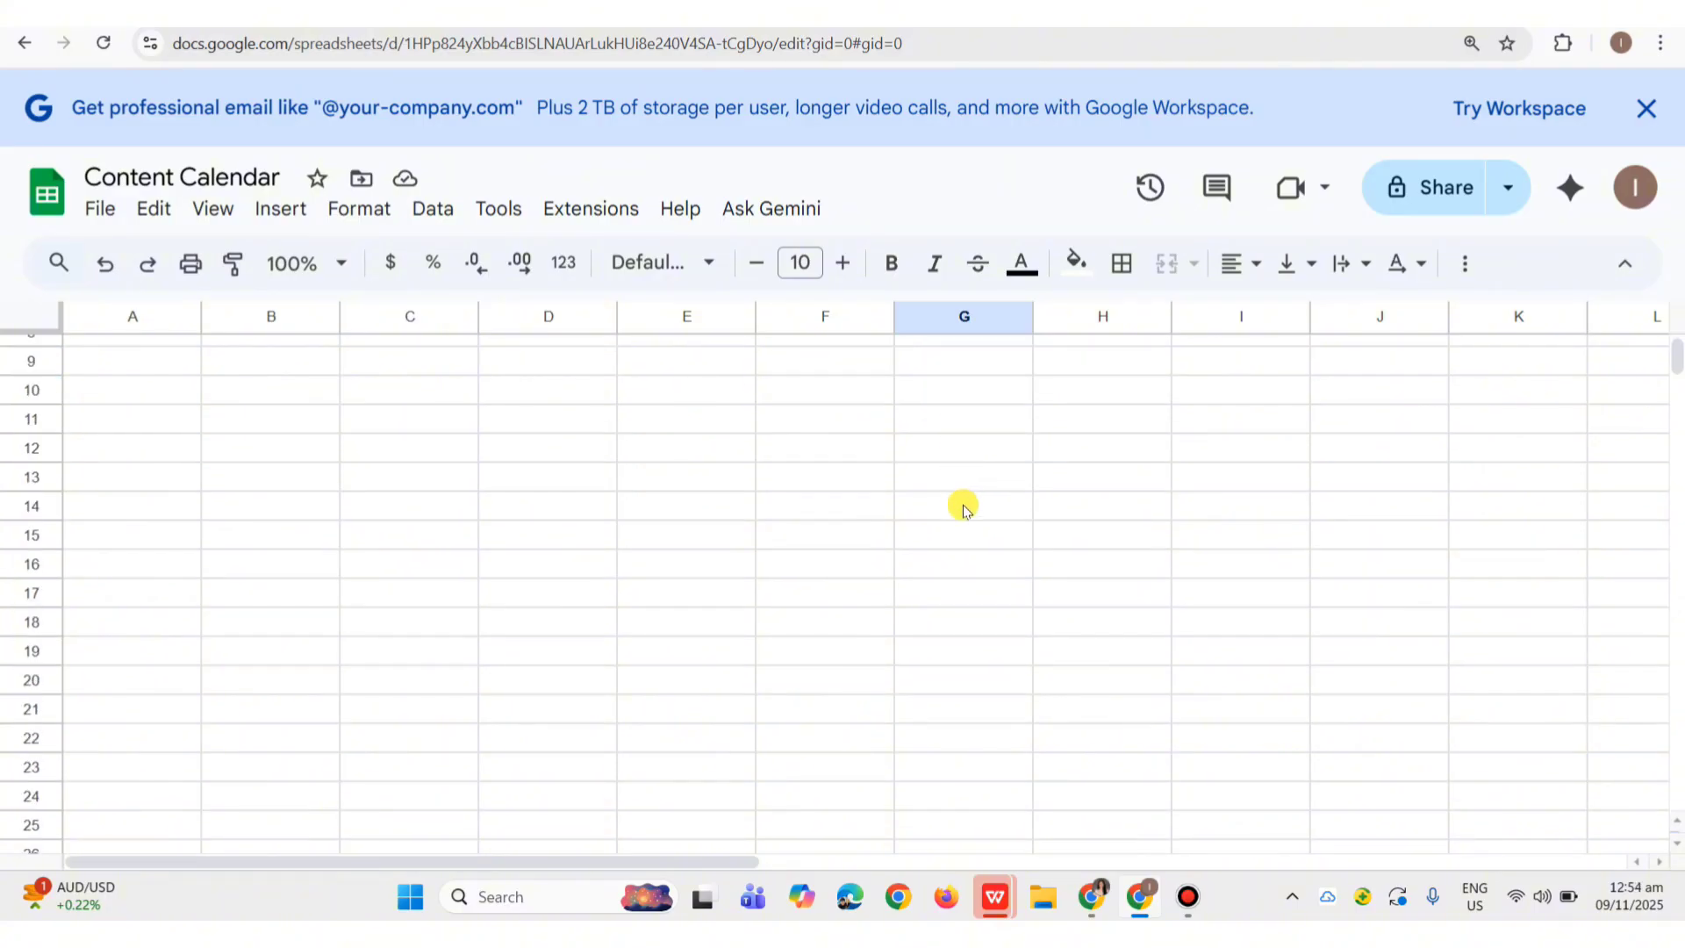
shift+click(964, 509)
key(ctrl+v)
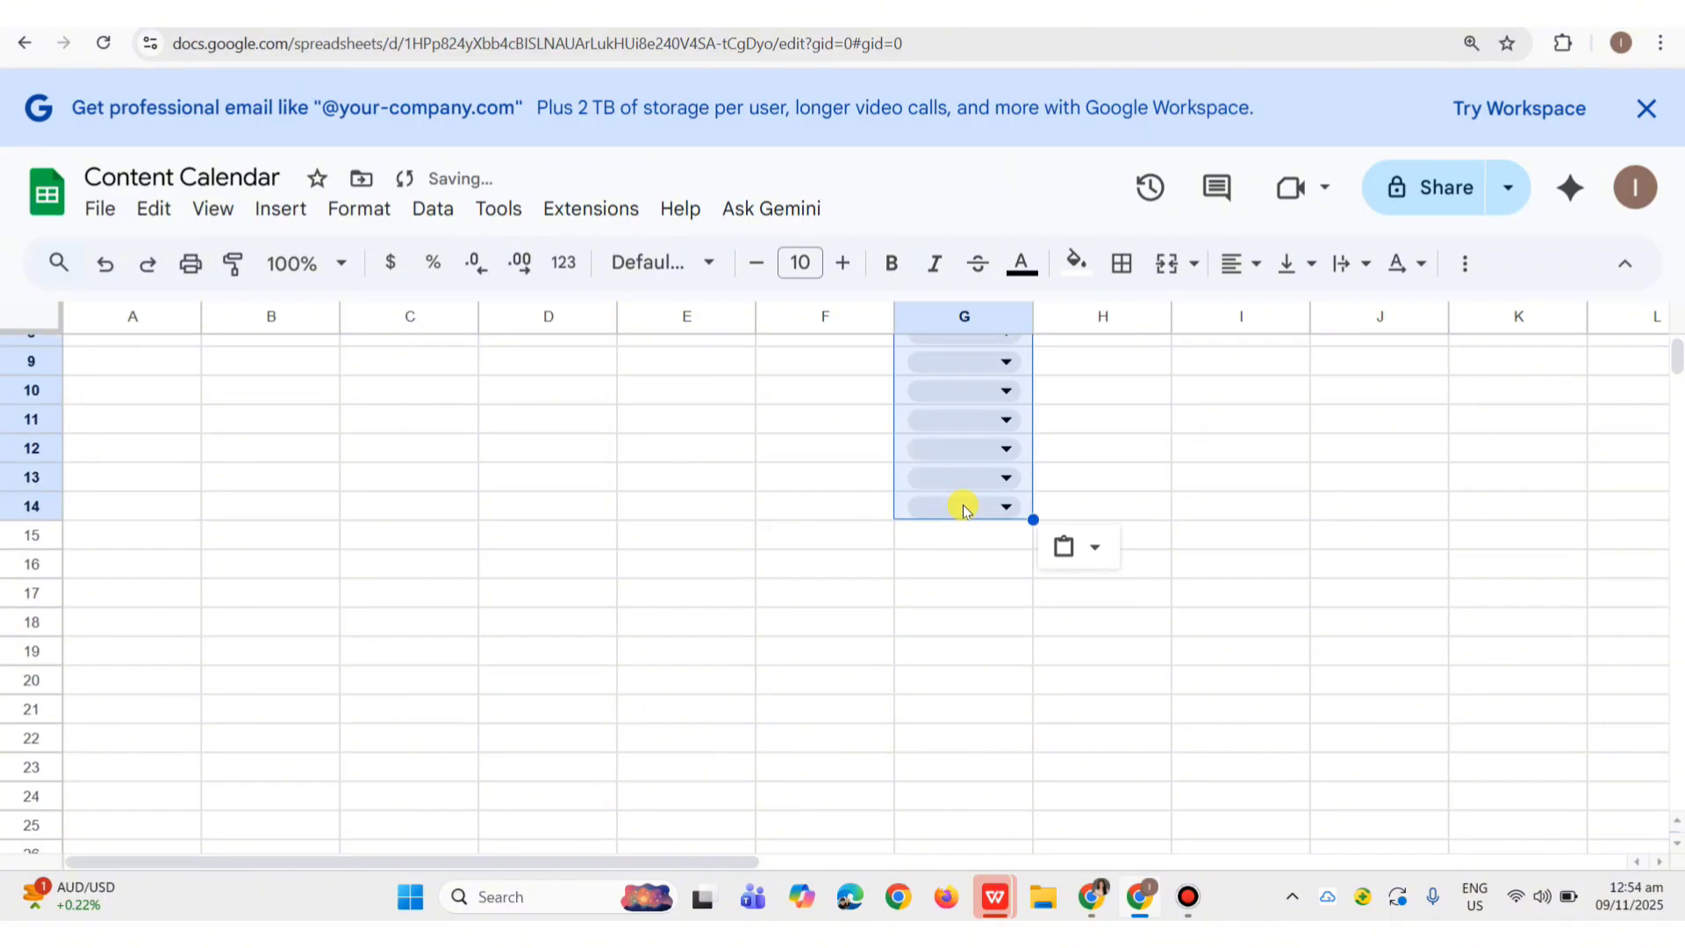
scroll(964, 505, up, 3)
click(829, 443)
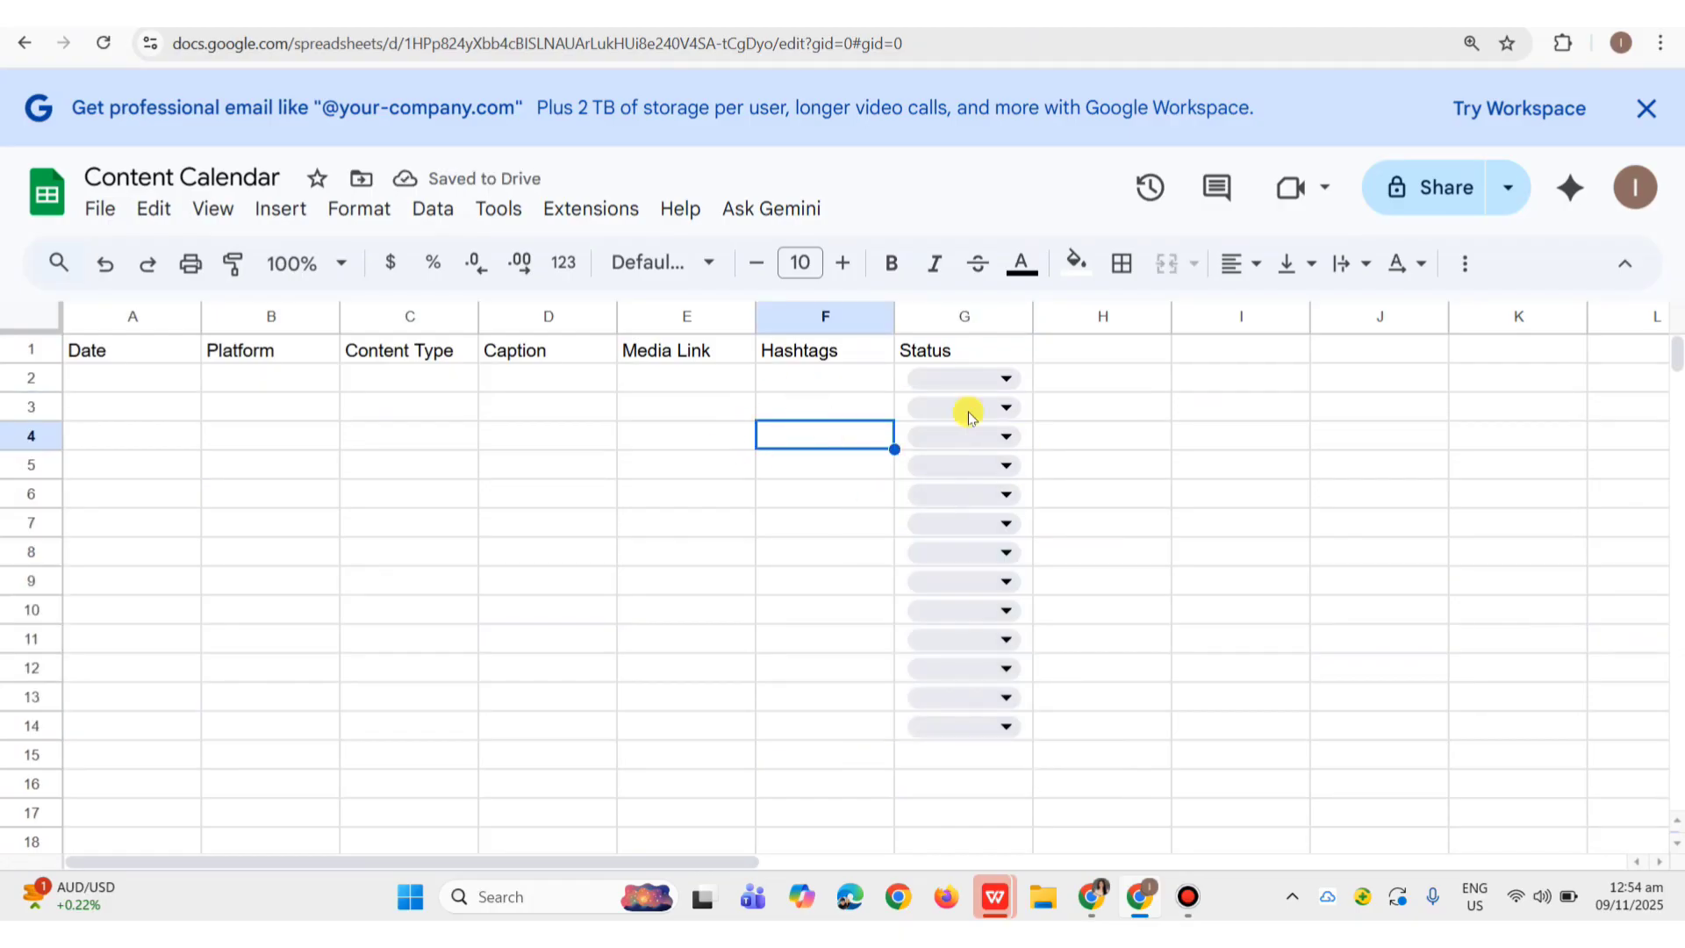
click(808, 380)
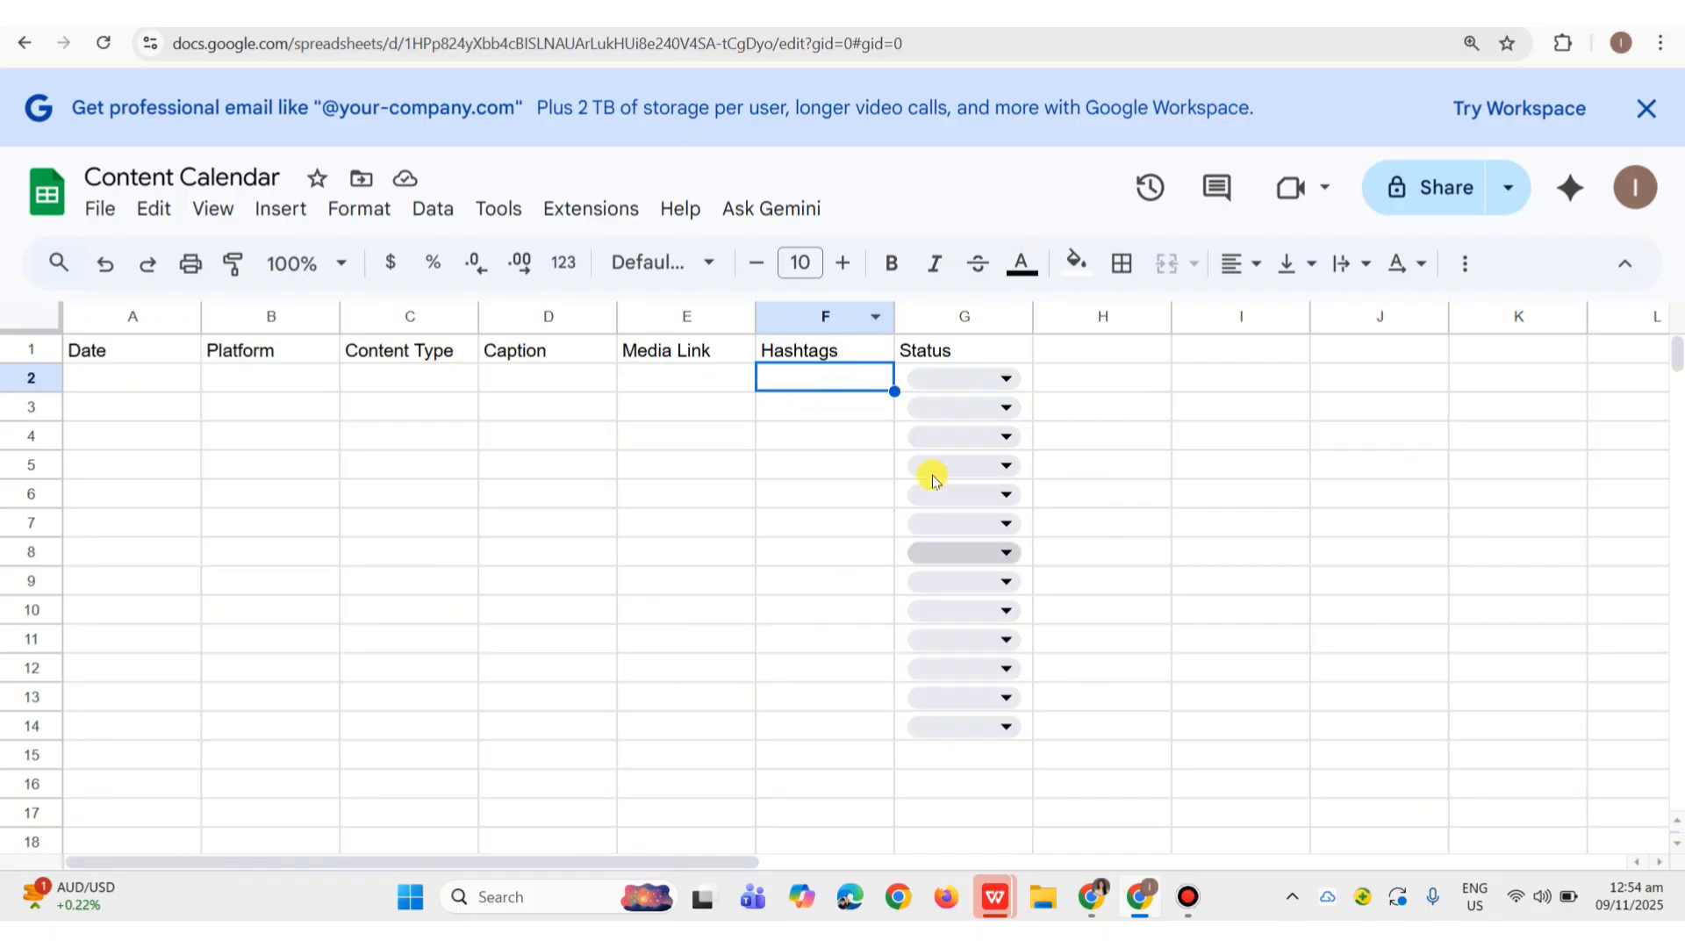
click(650, 379)
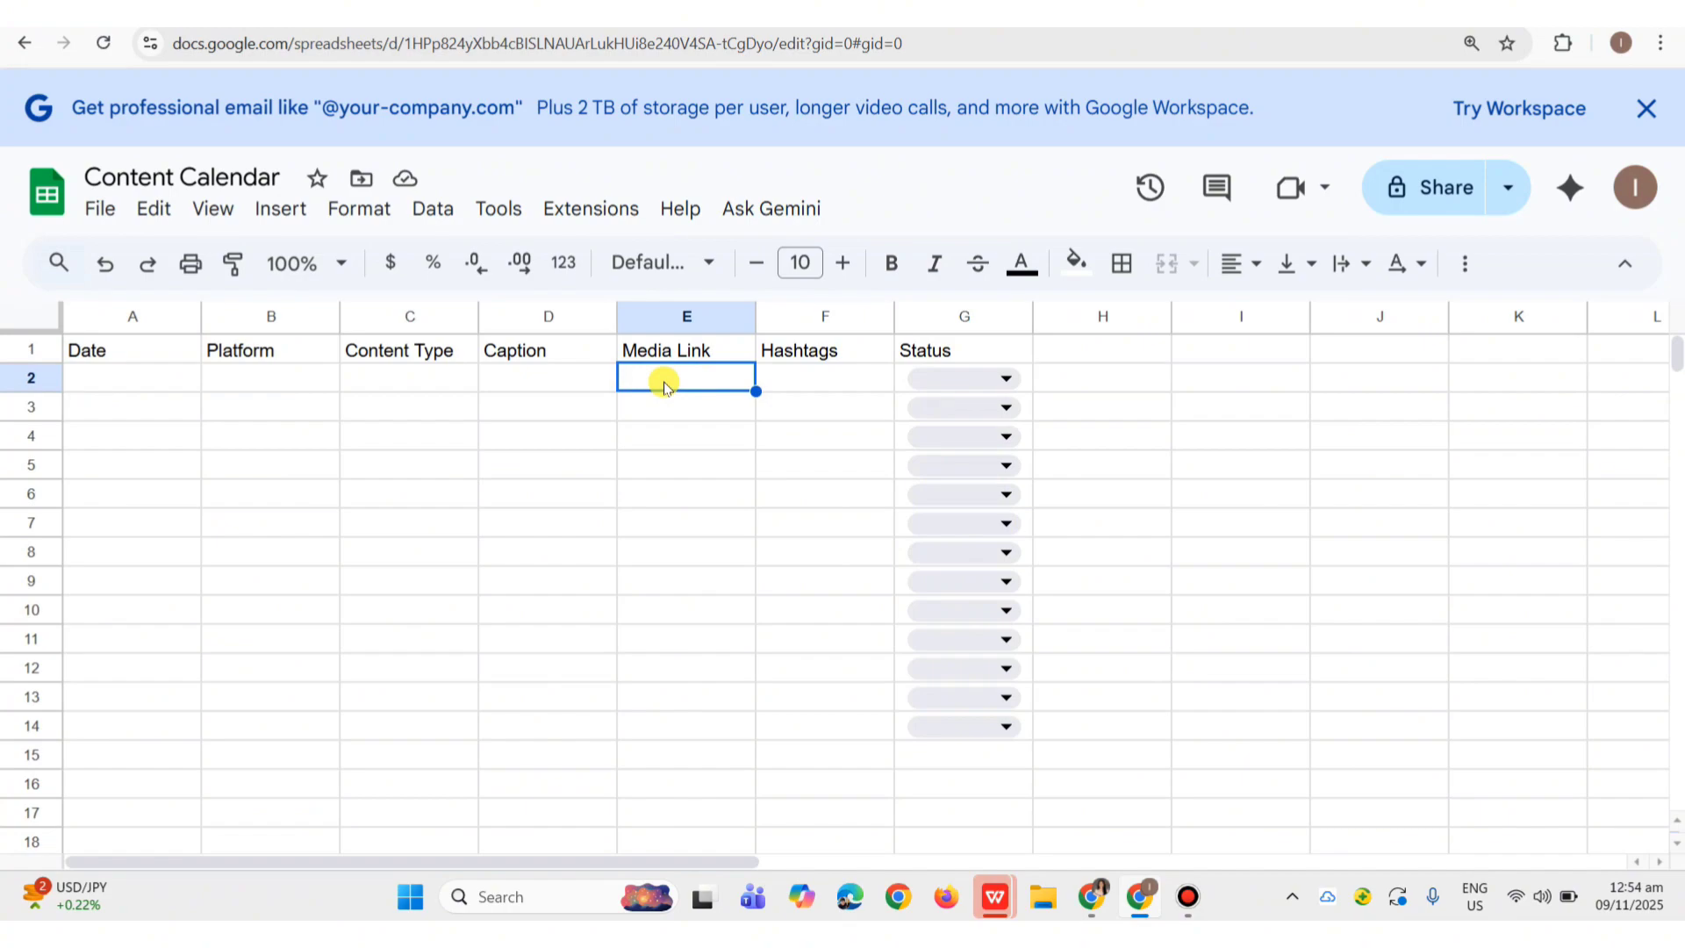
click(559, 387)
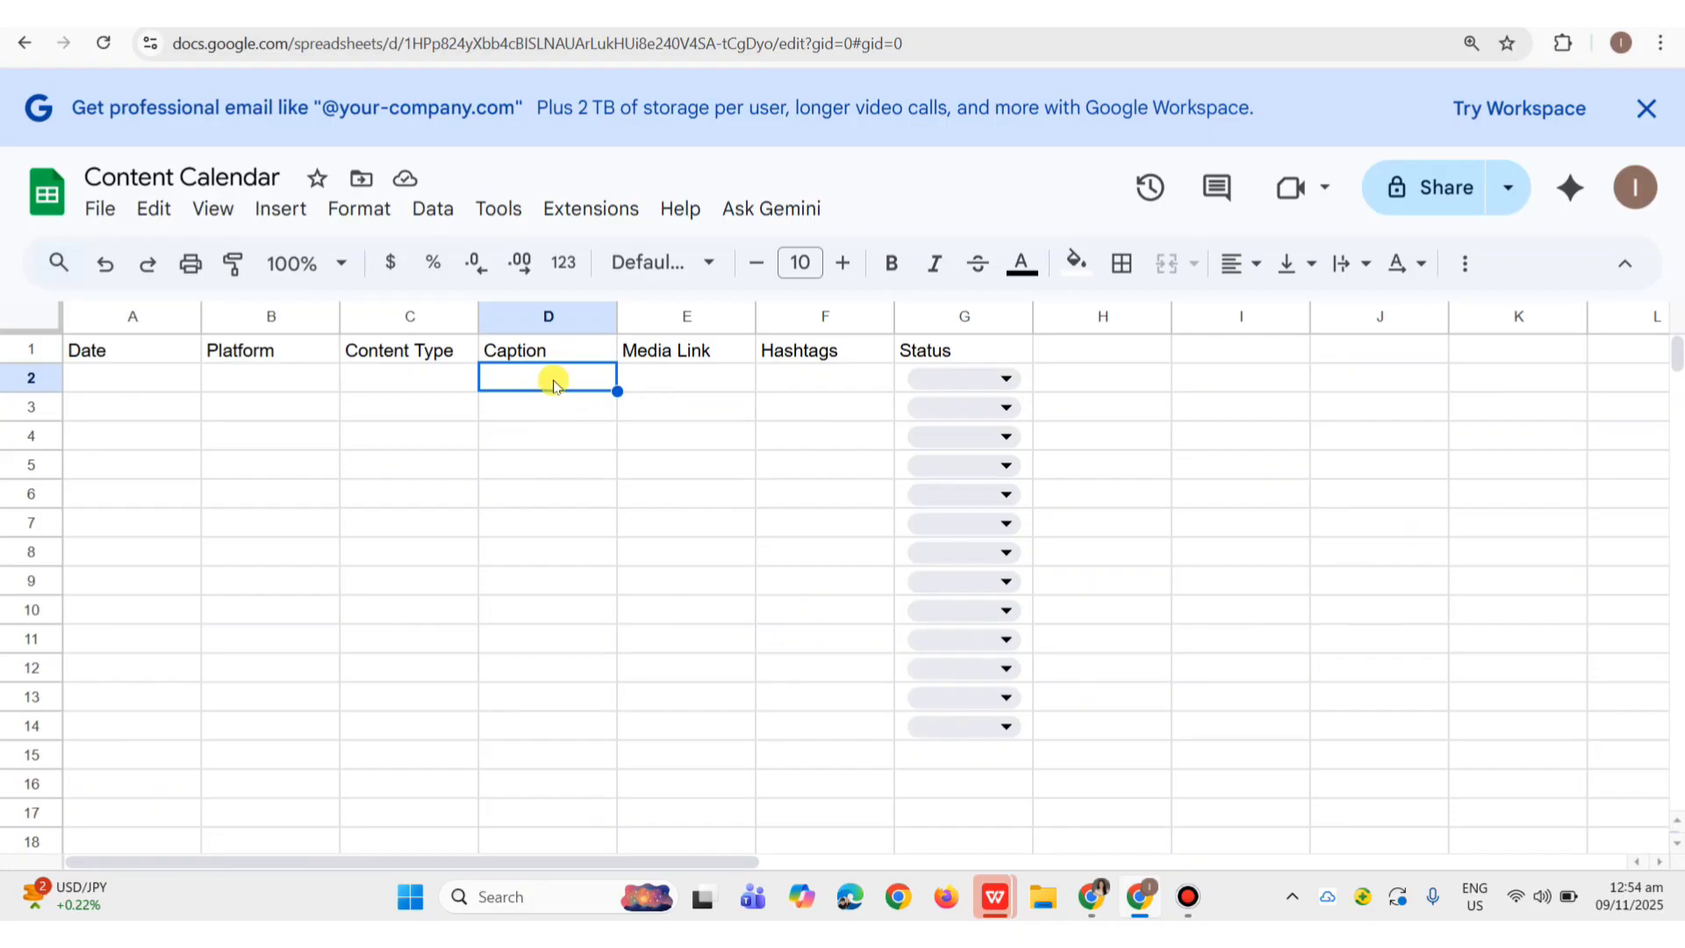
Insert a dropdown in cell C2 under Content Type with the options Reels and Photo.
click(358, 378)
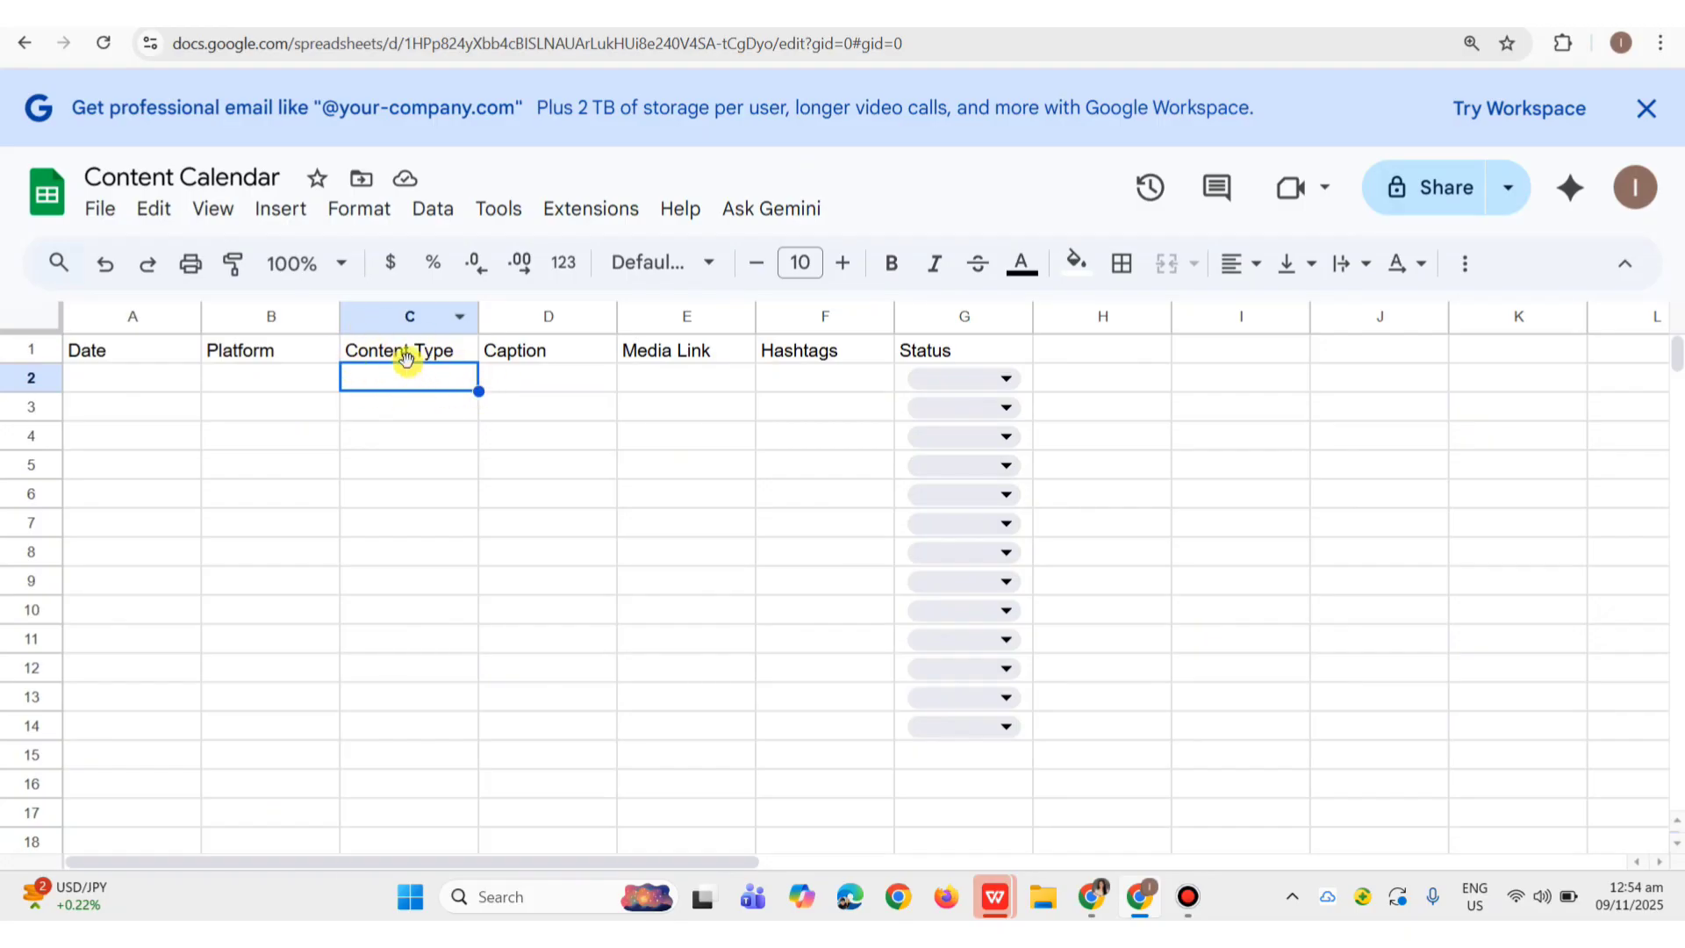
click(298, 222)
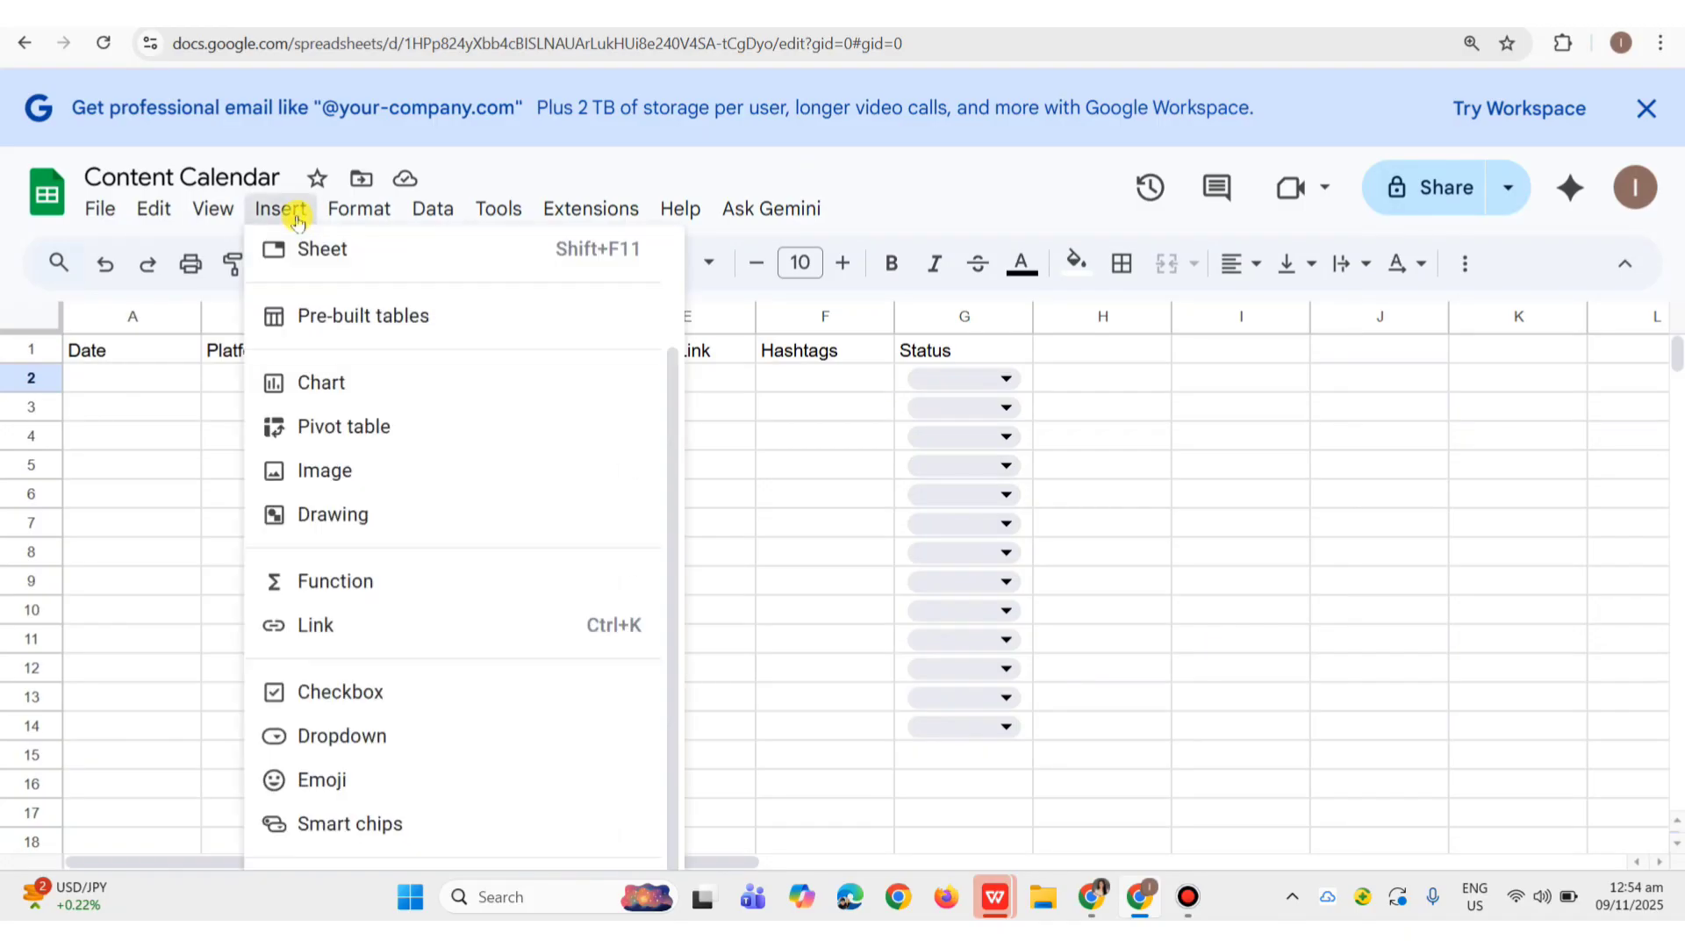
click(356, 736)
click(403, 375)
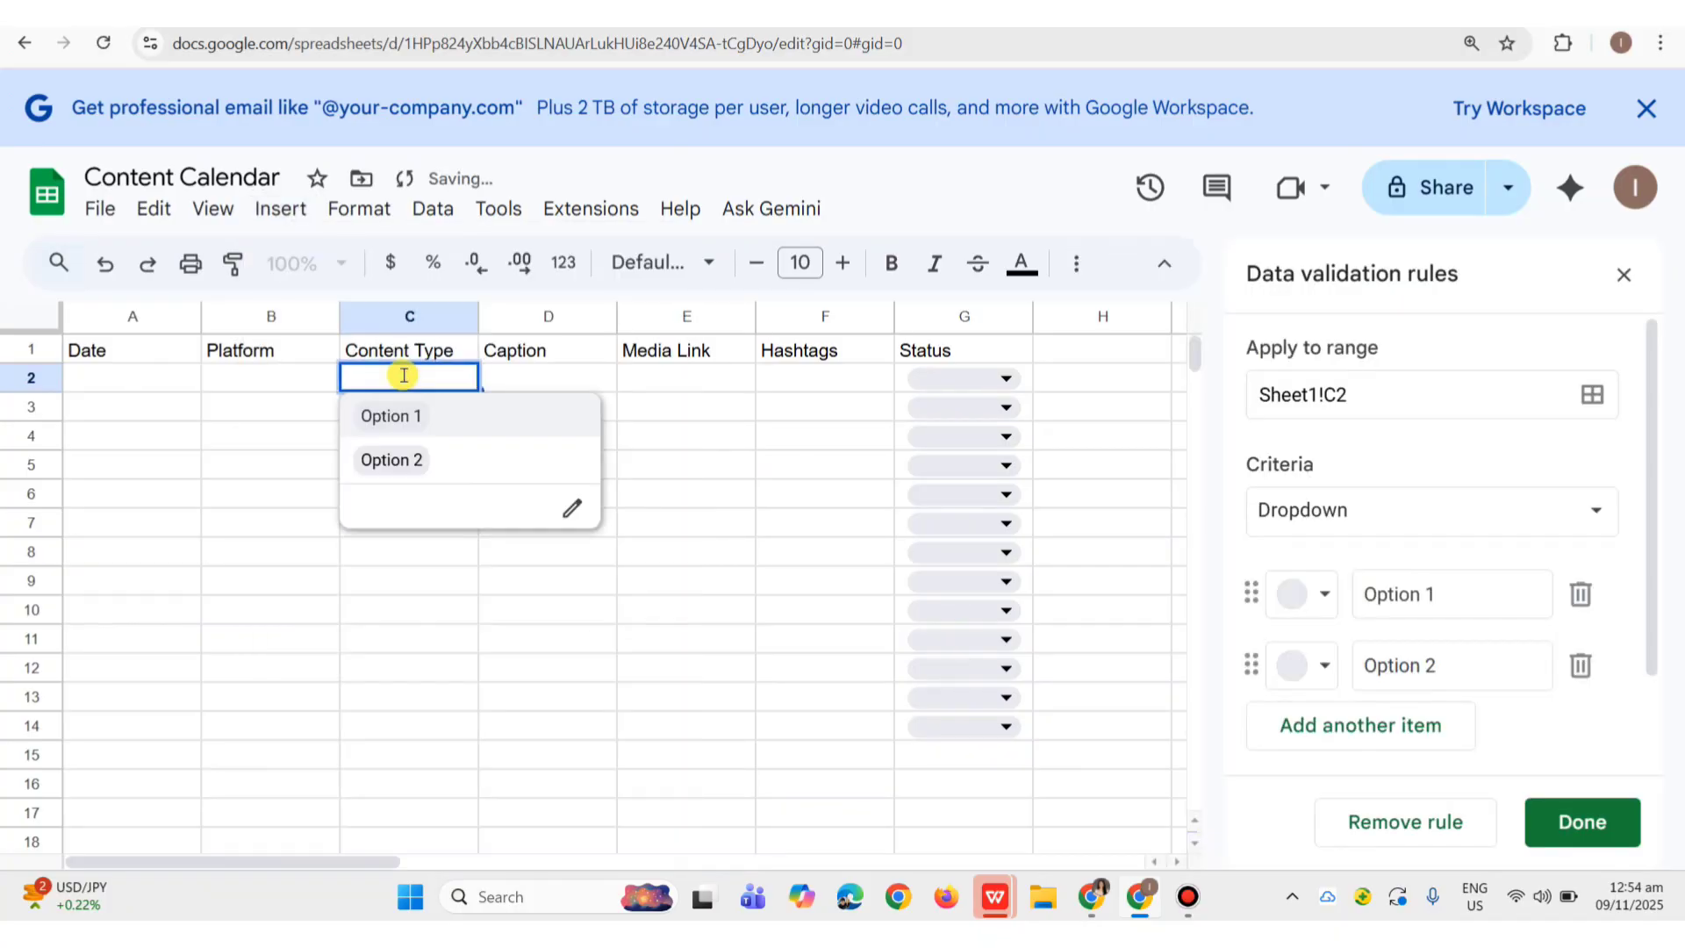
triple_click(1376, 588)
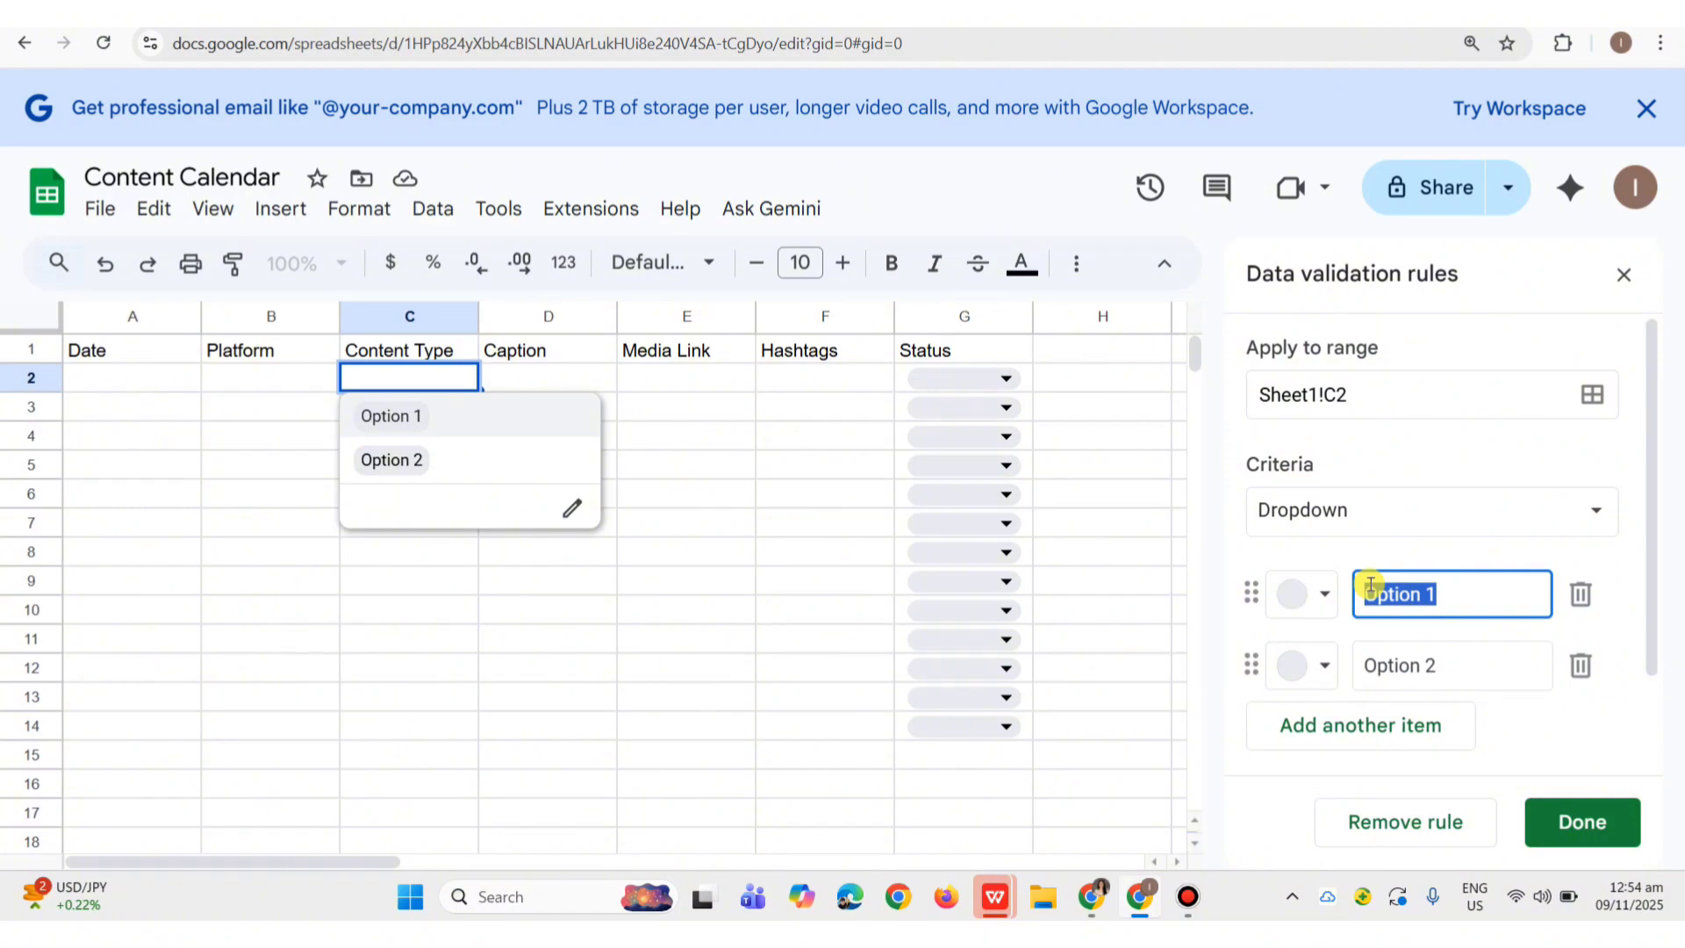
text(Reels)
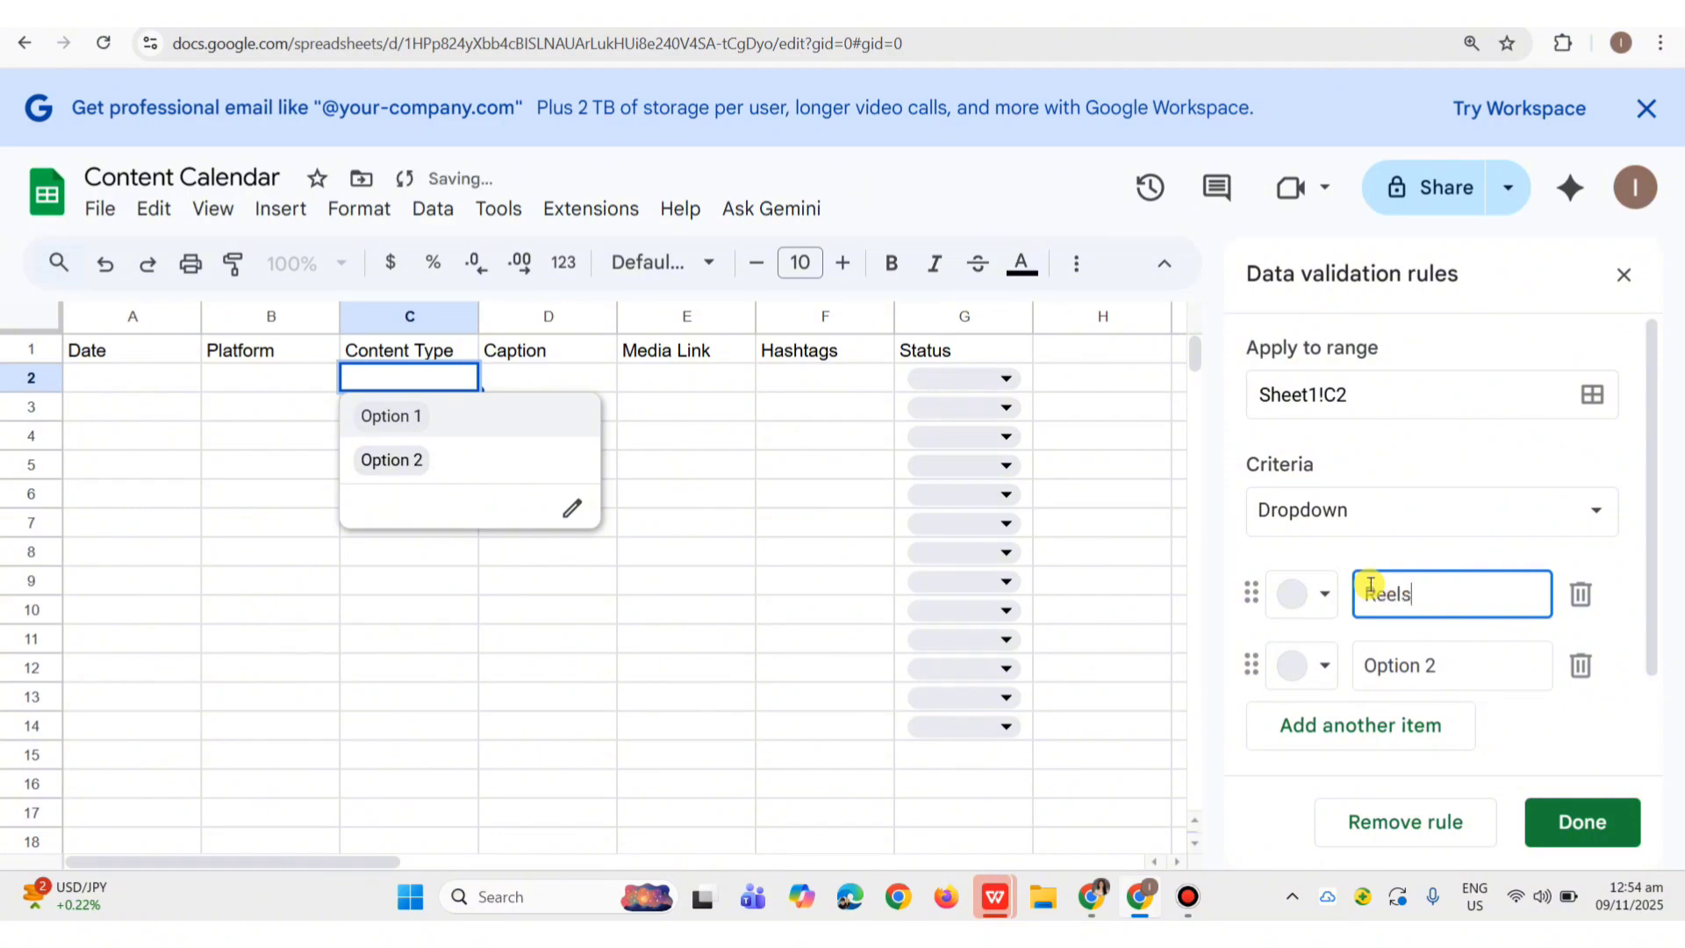
click(1443, 643)
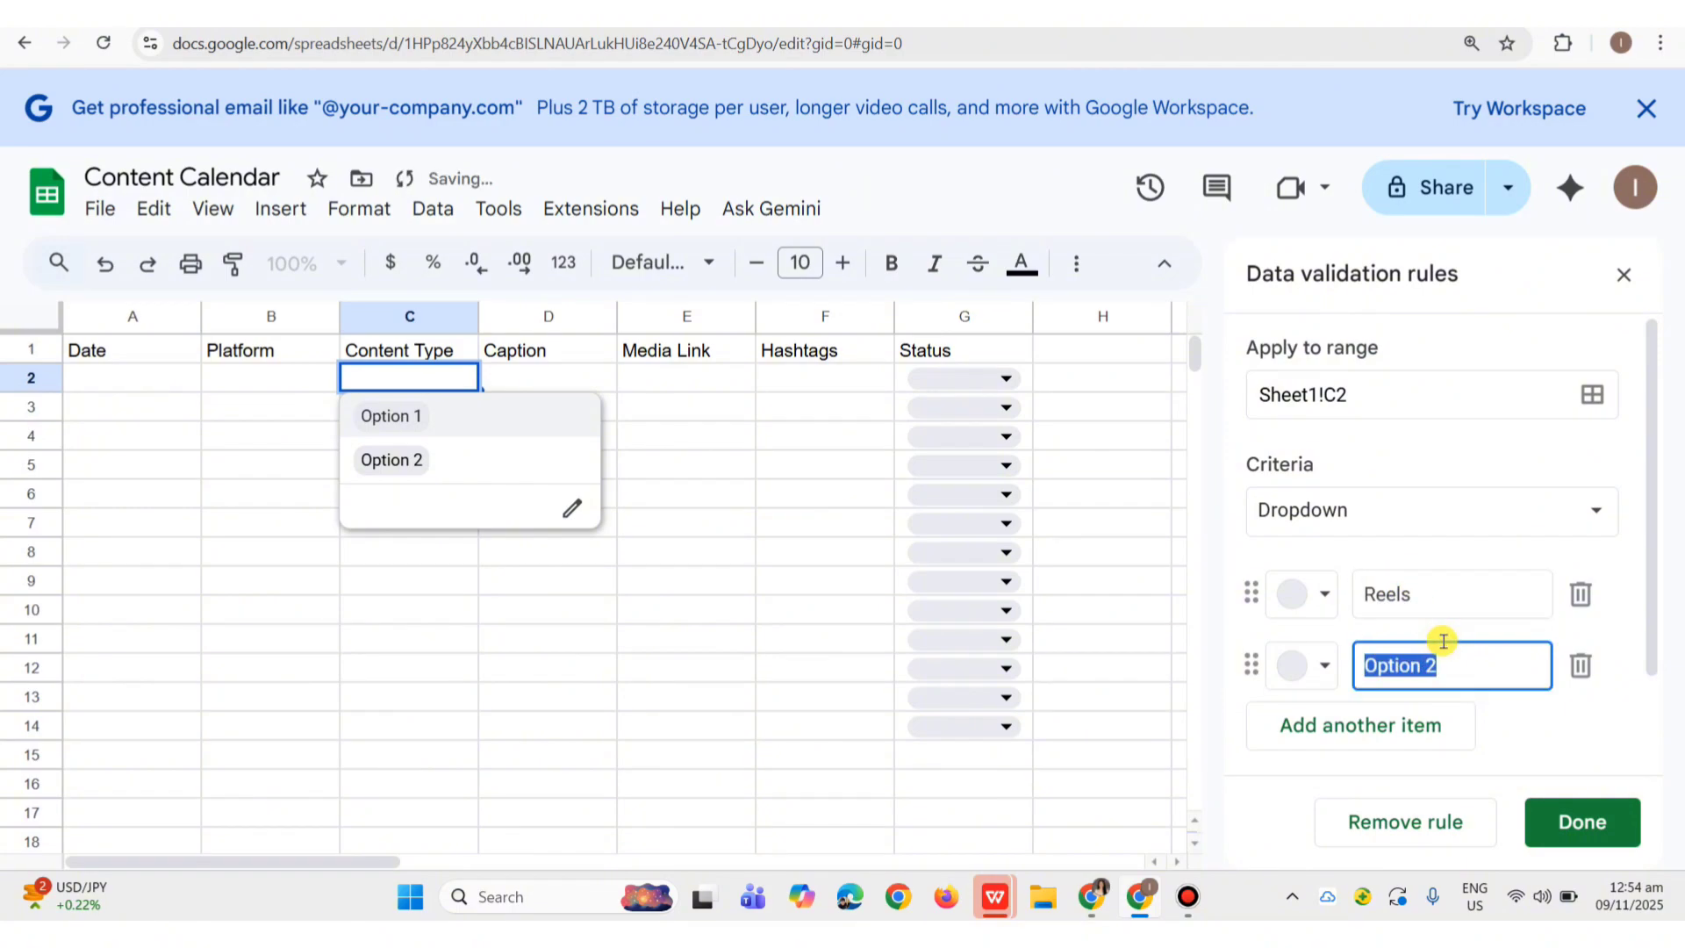
text(Photo)
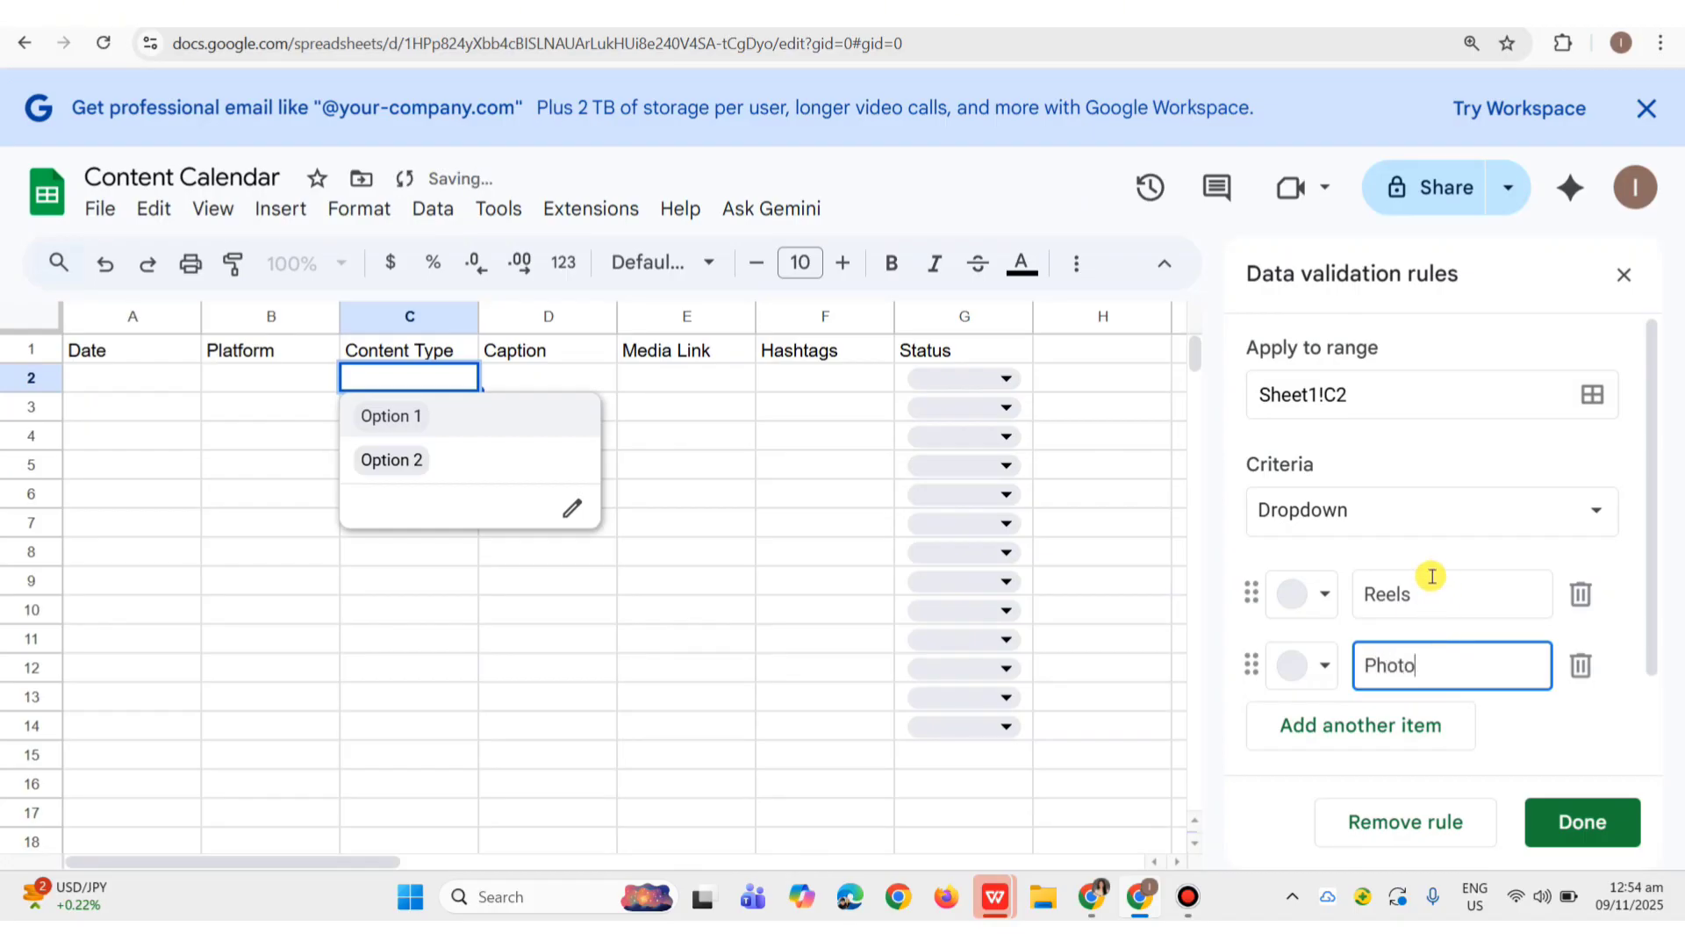
Colour the Content Type option Reels light purple and Photo light red, and save the dropdown rule.
click(1308, 605)
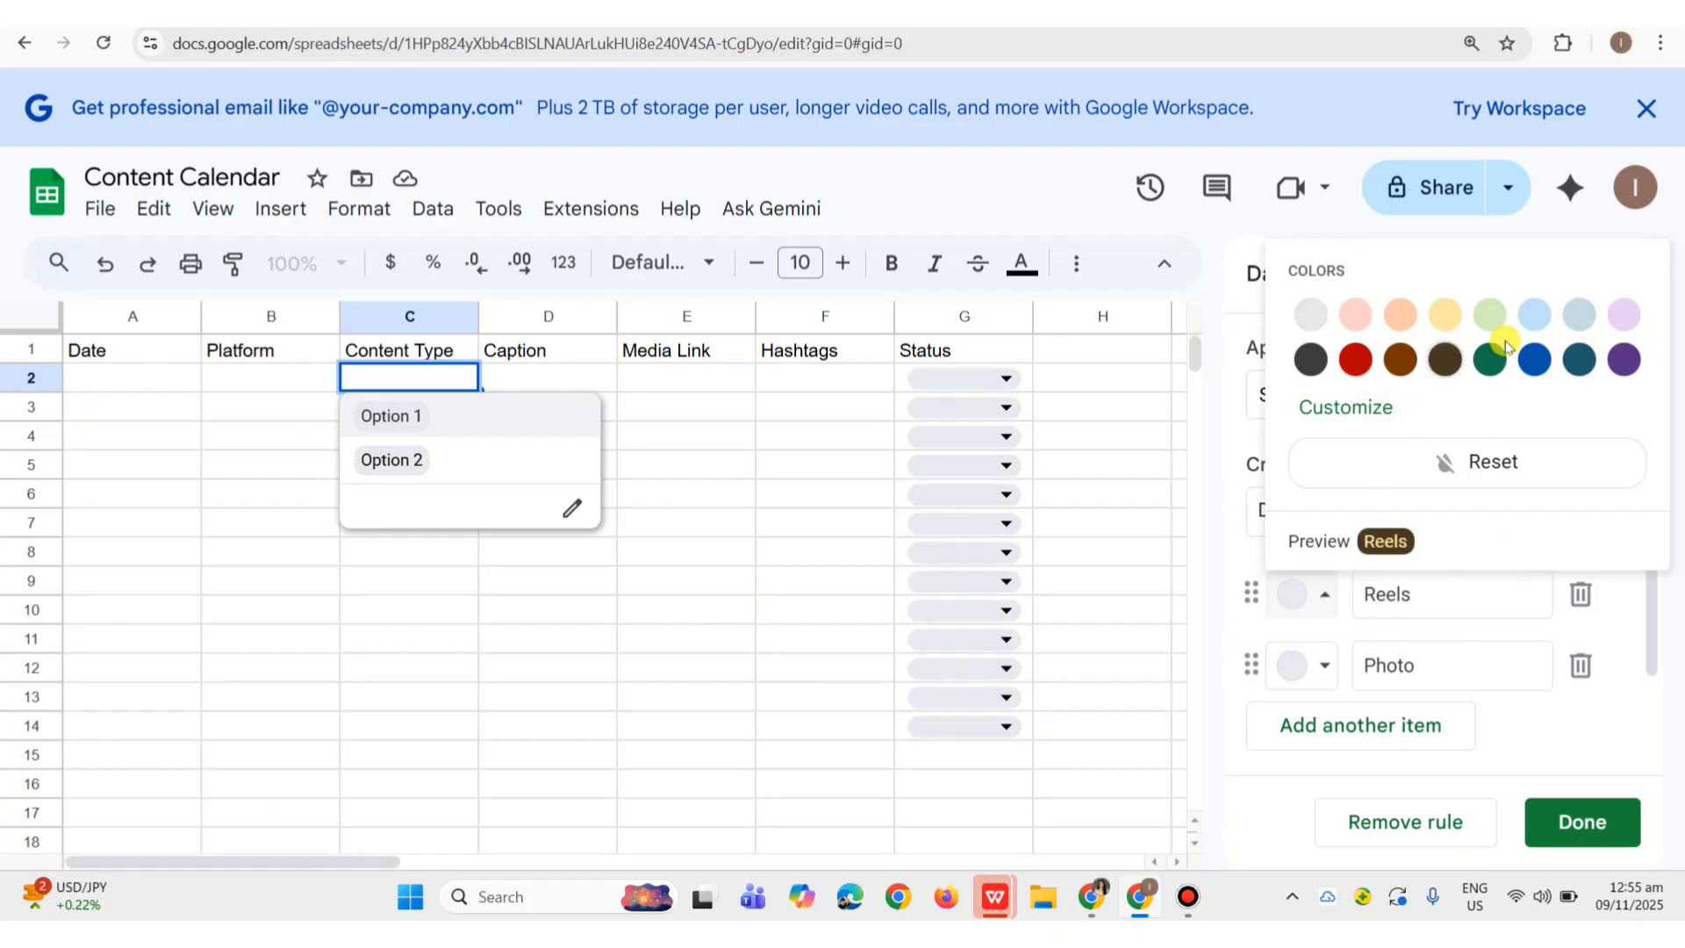
click(1625, 311)
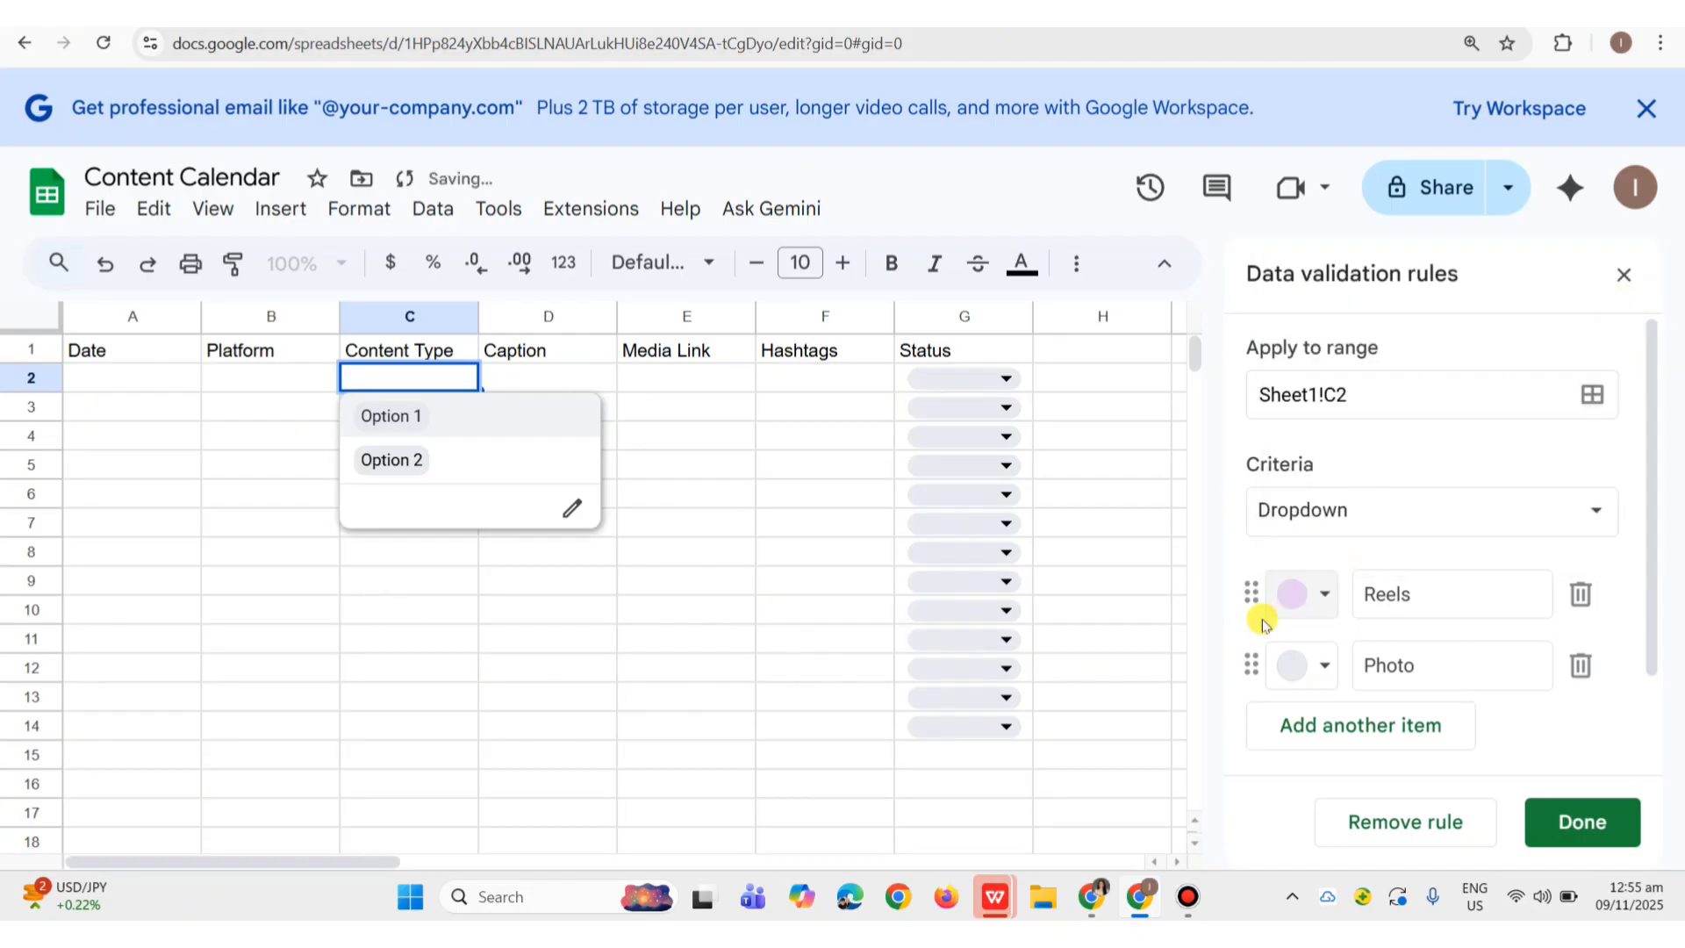
click(1302, 665)
click(1362, 390)
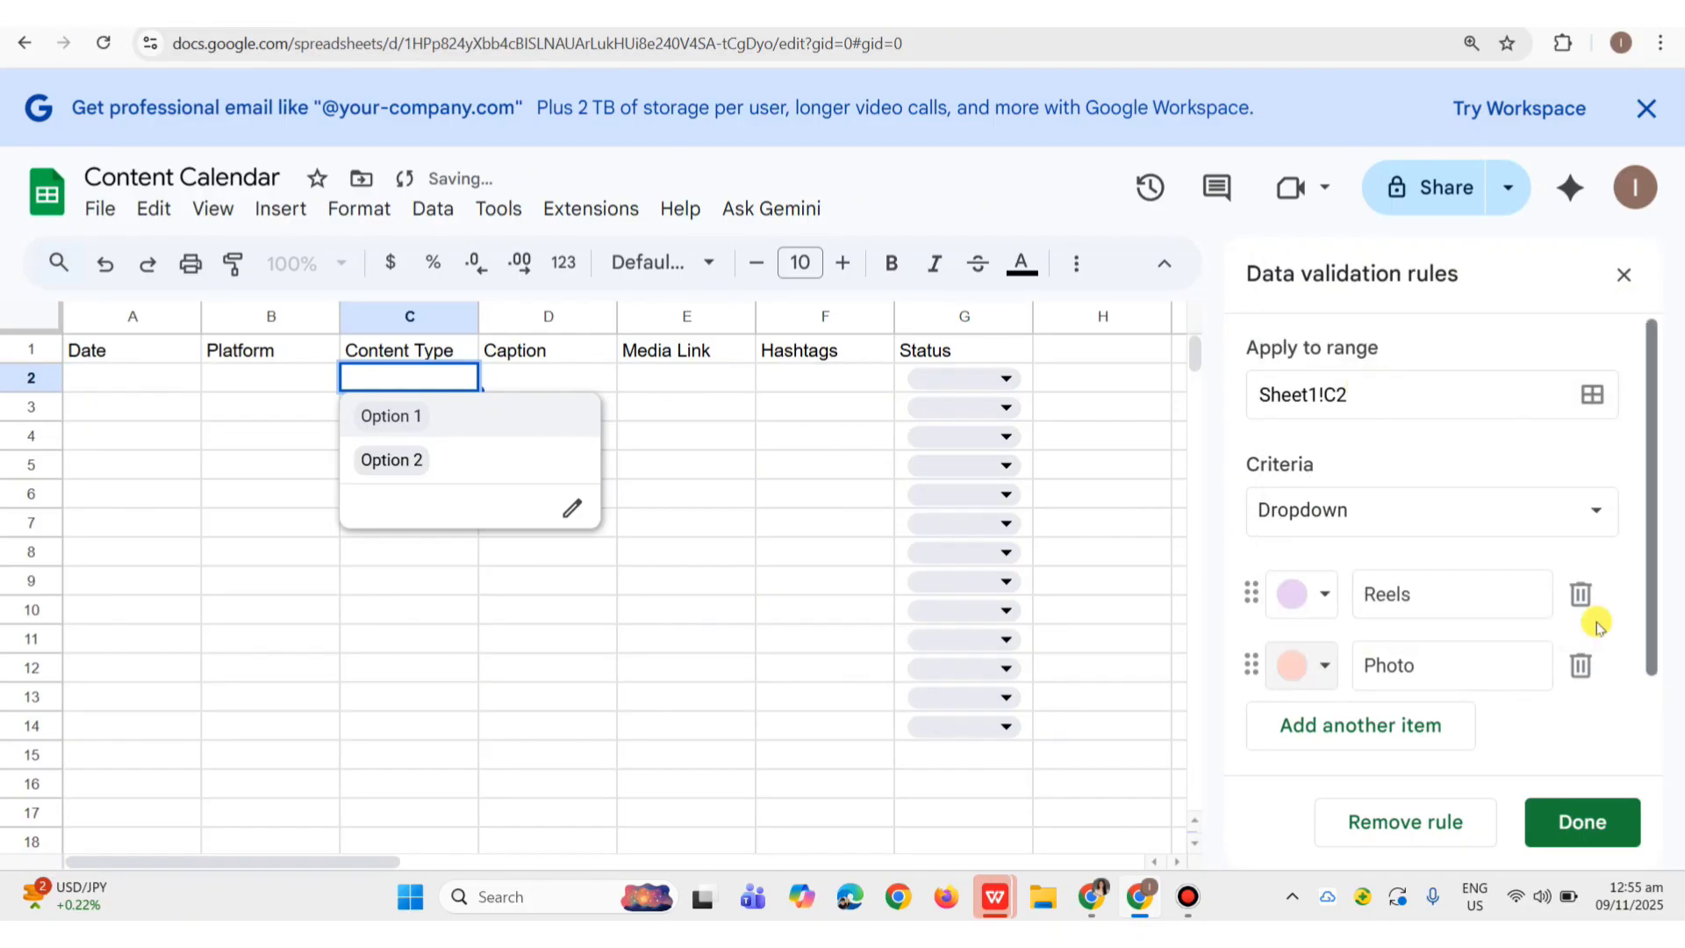
click(1583, 822)
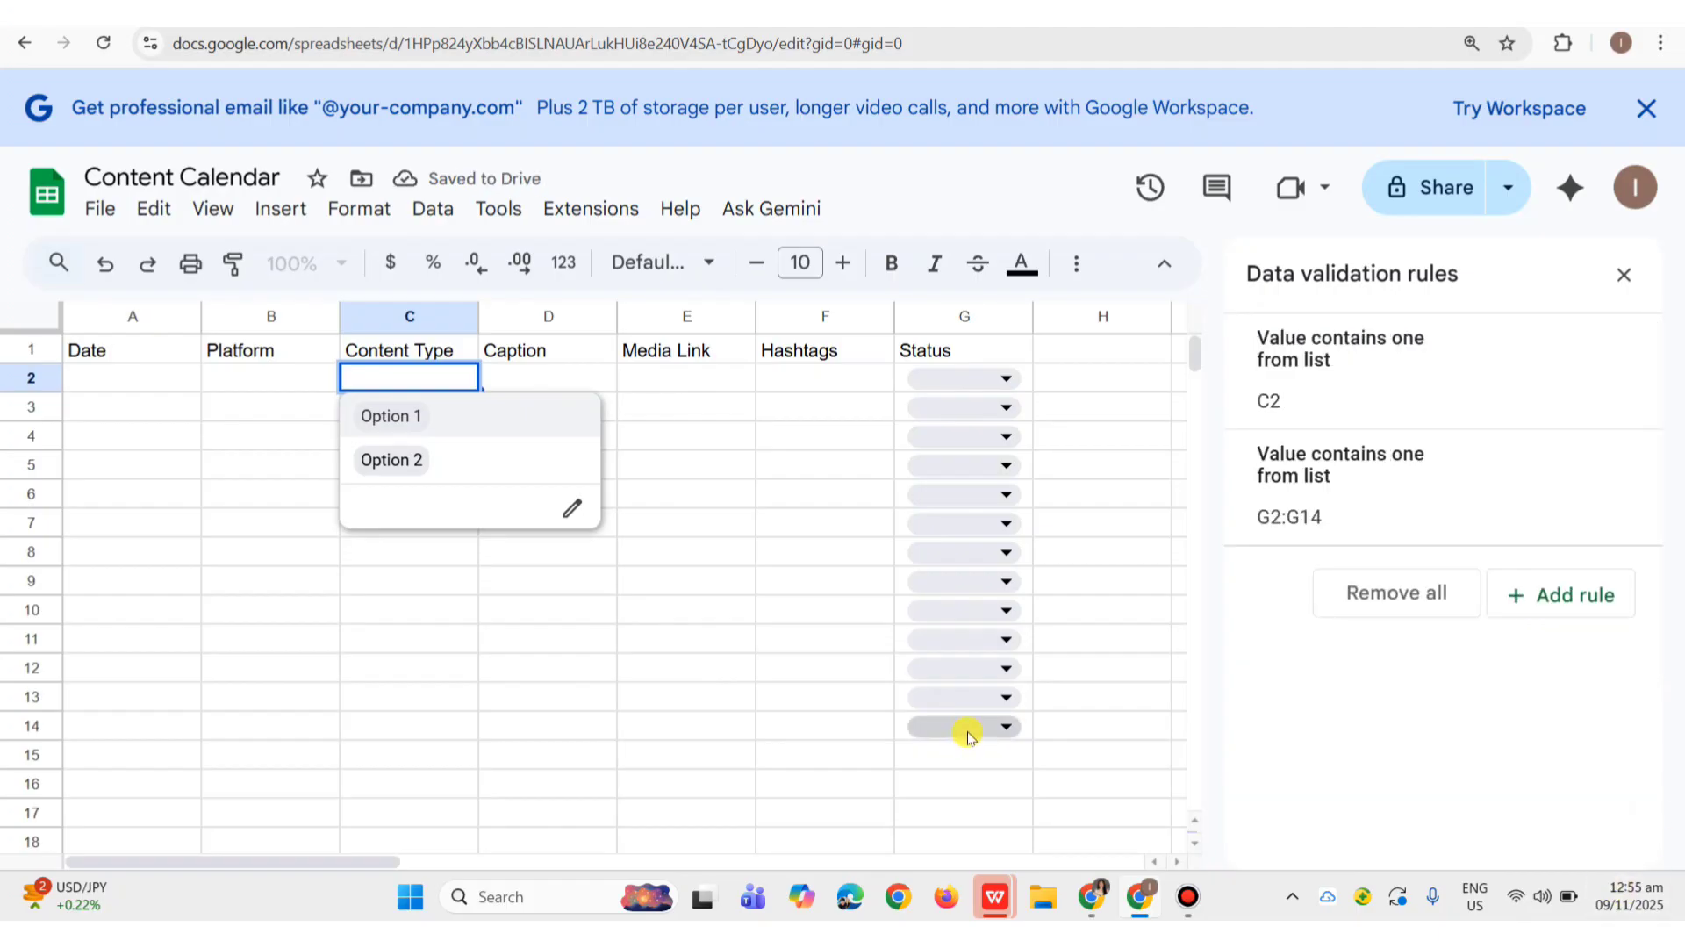
click(298, 417)
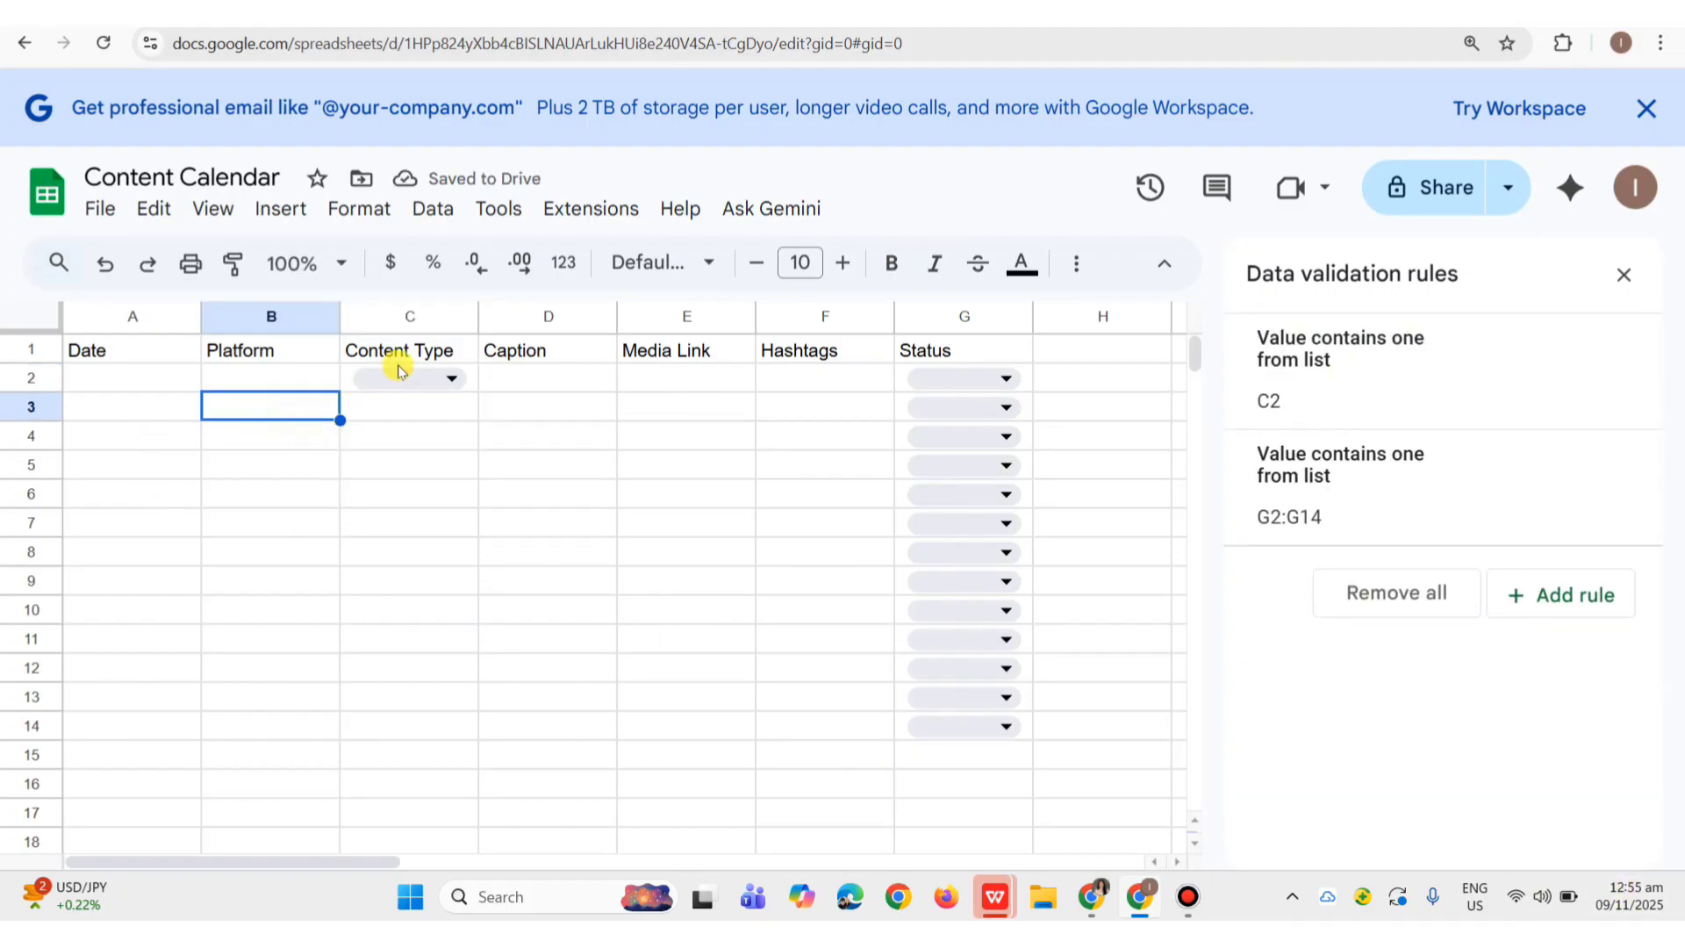
Select cell B2 under Platform and close the data validation rules.
click(397, 376)
click(303, 405)
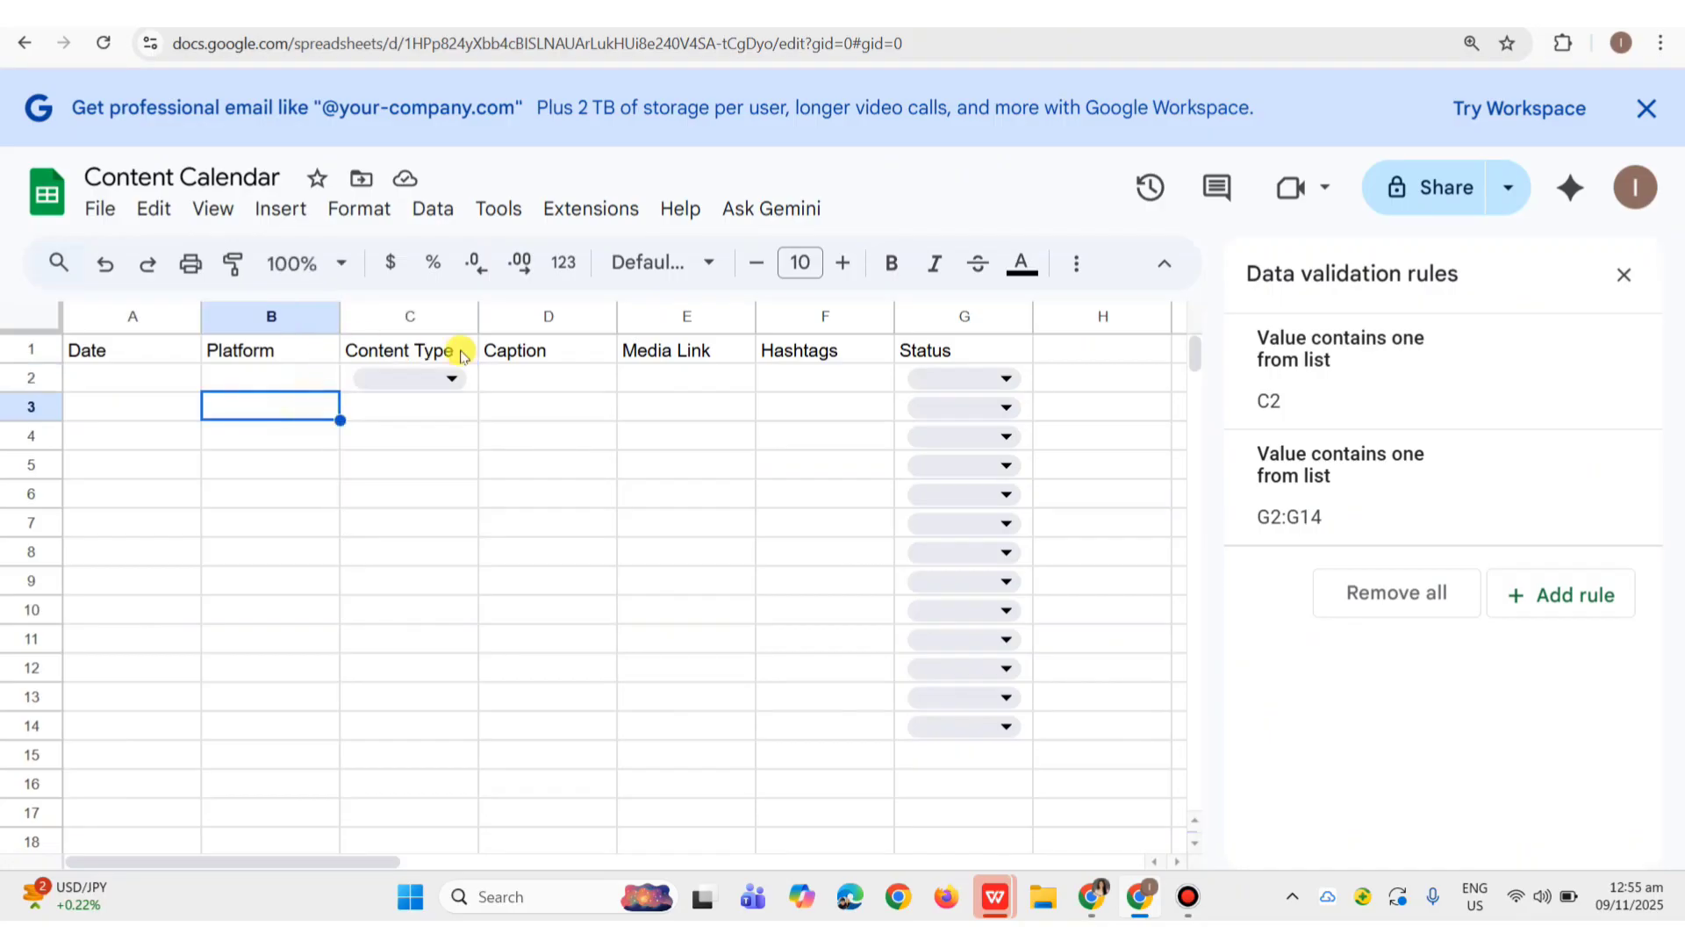
click(1013, 375)
click(505, 375)
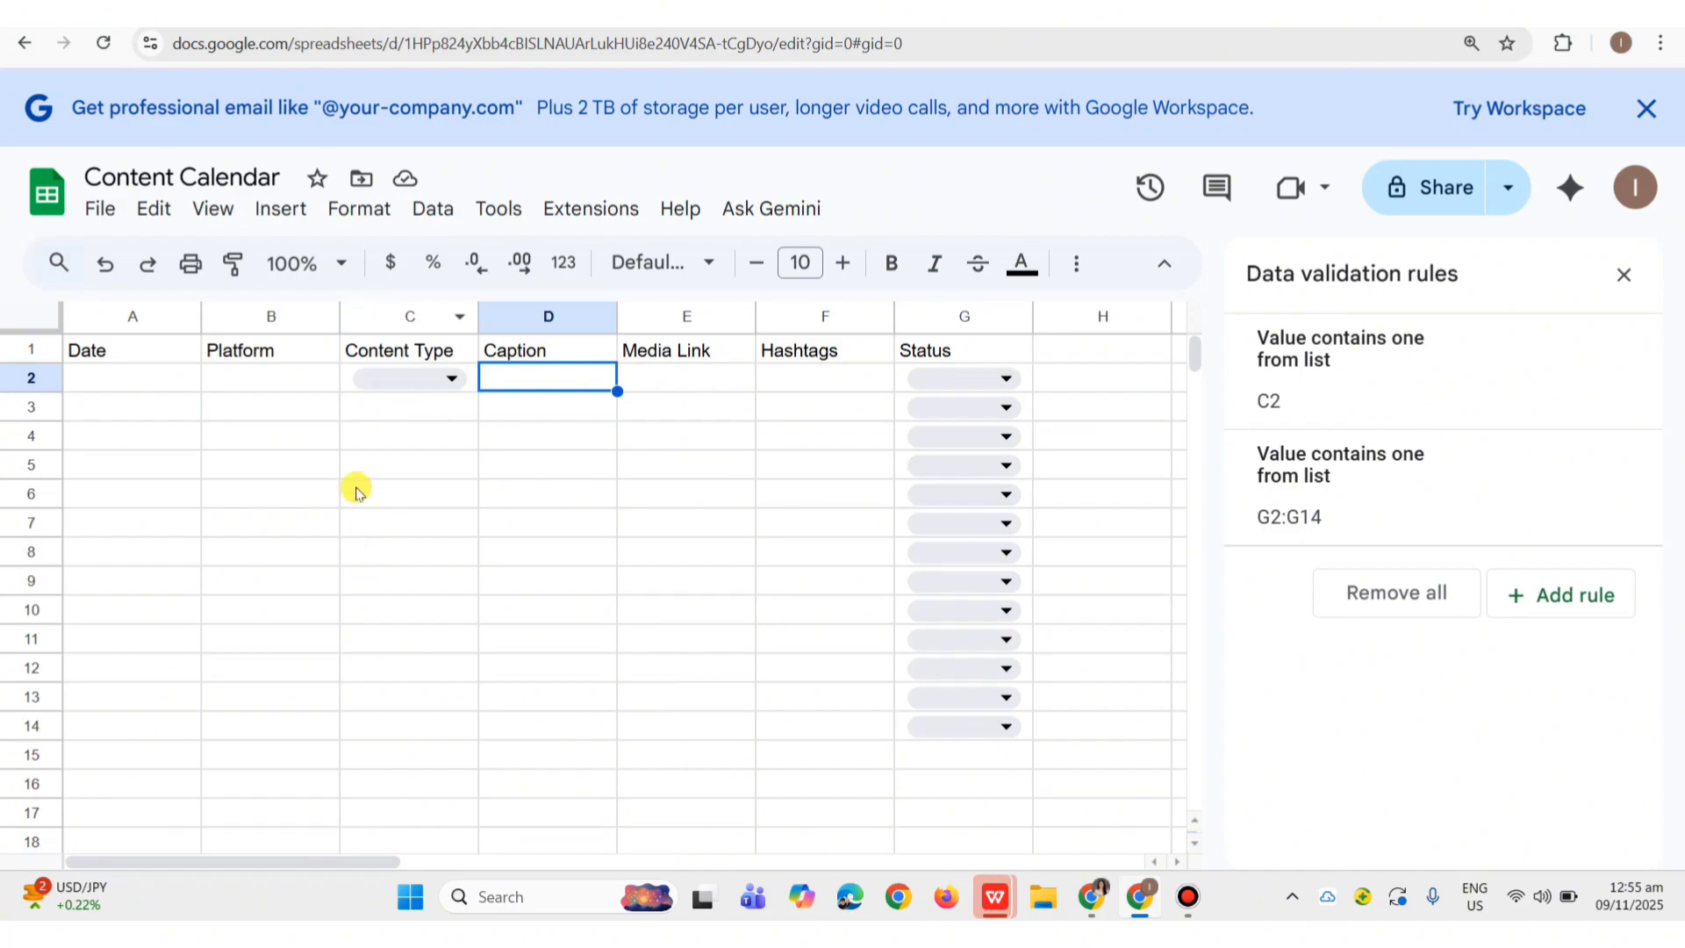
click(288, 377)
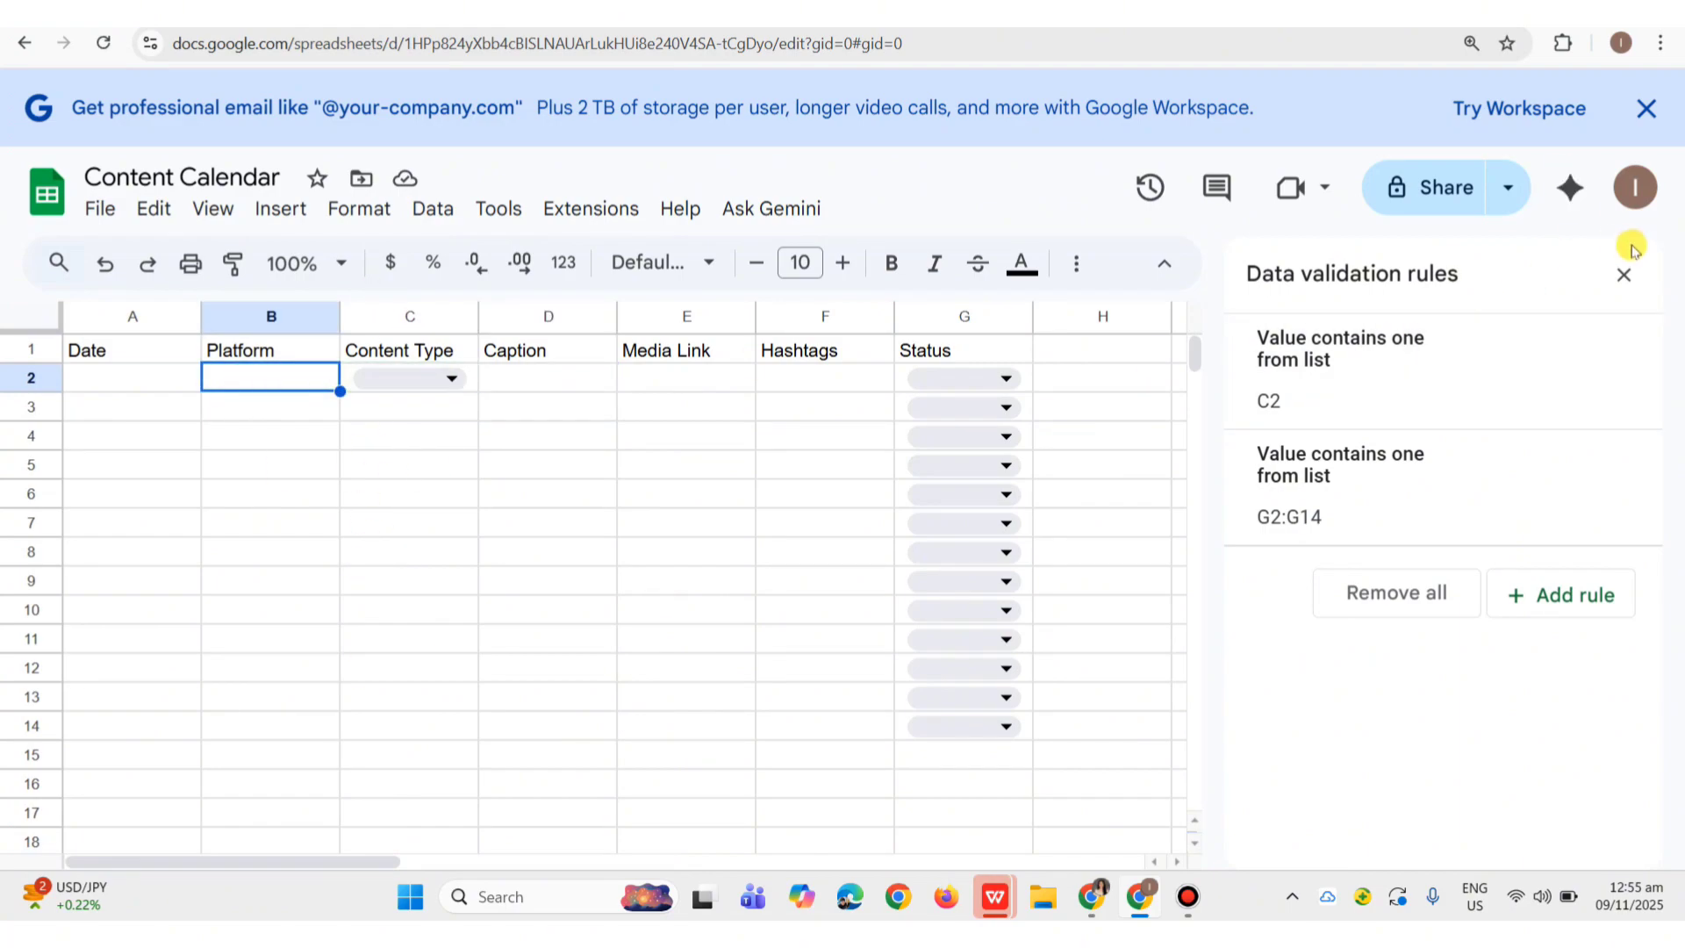
click(1623, 274)
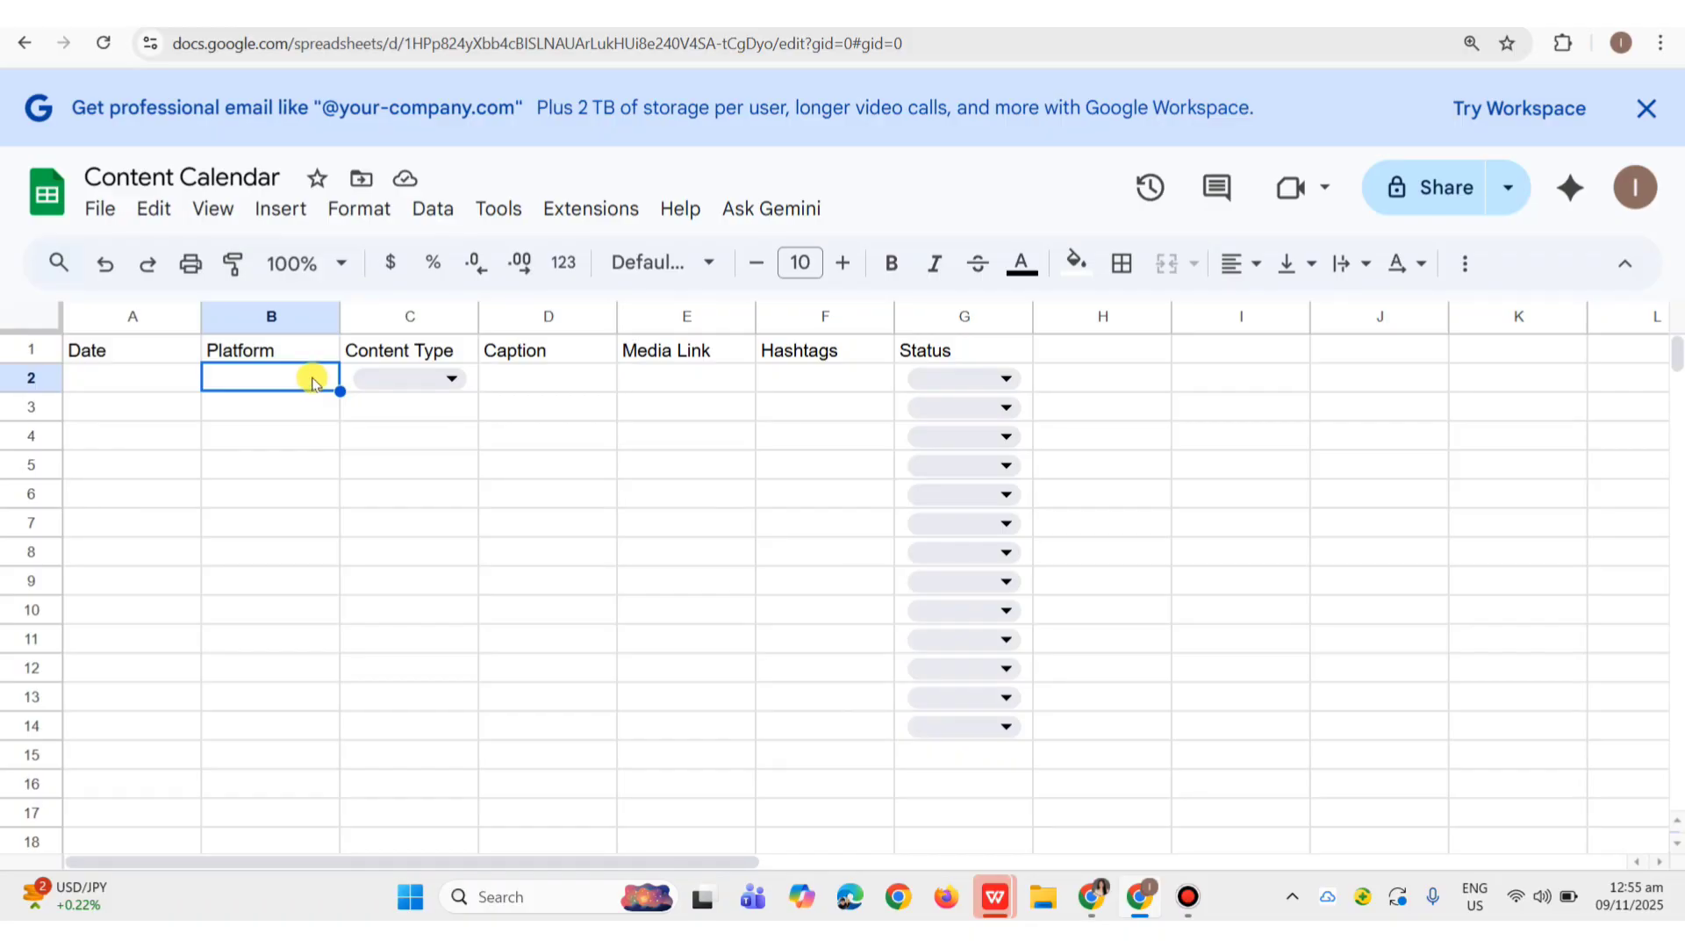
click(372, 389)
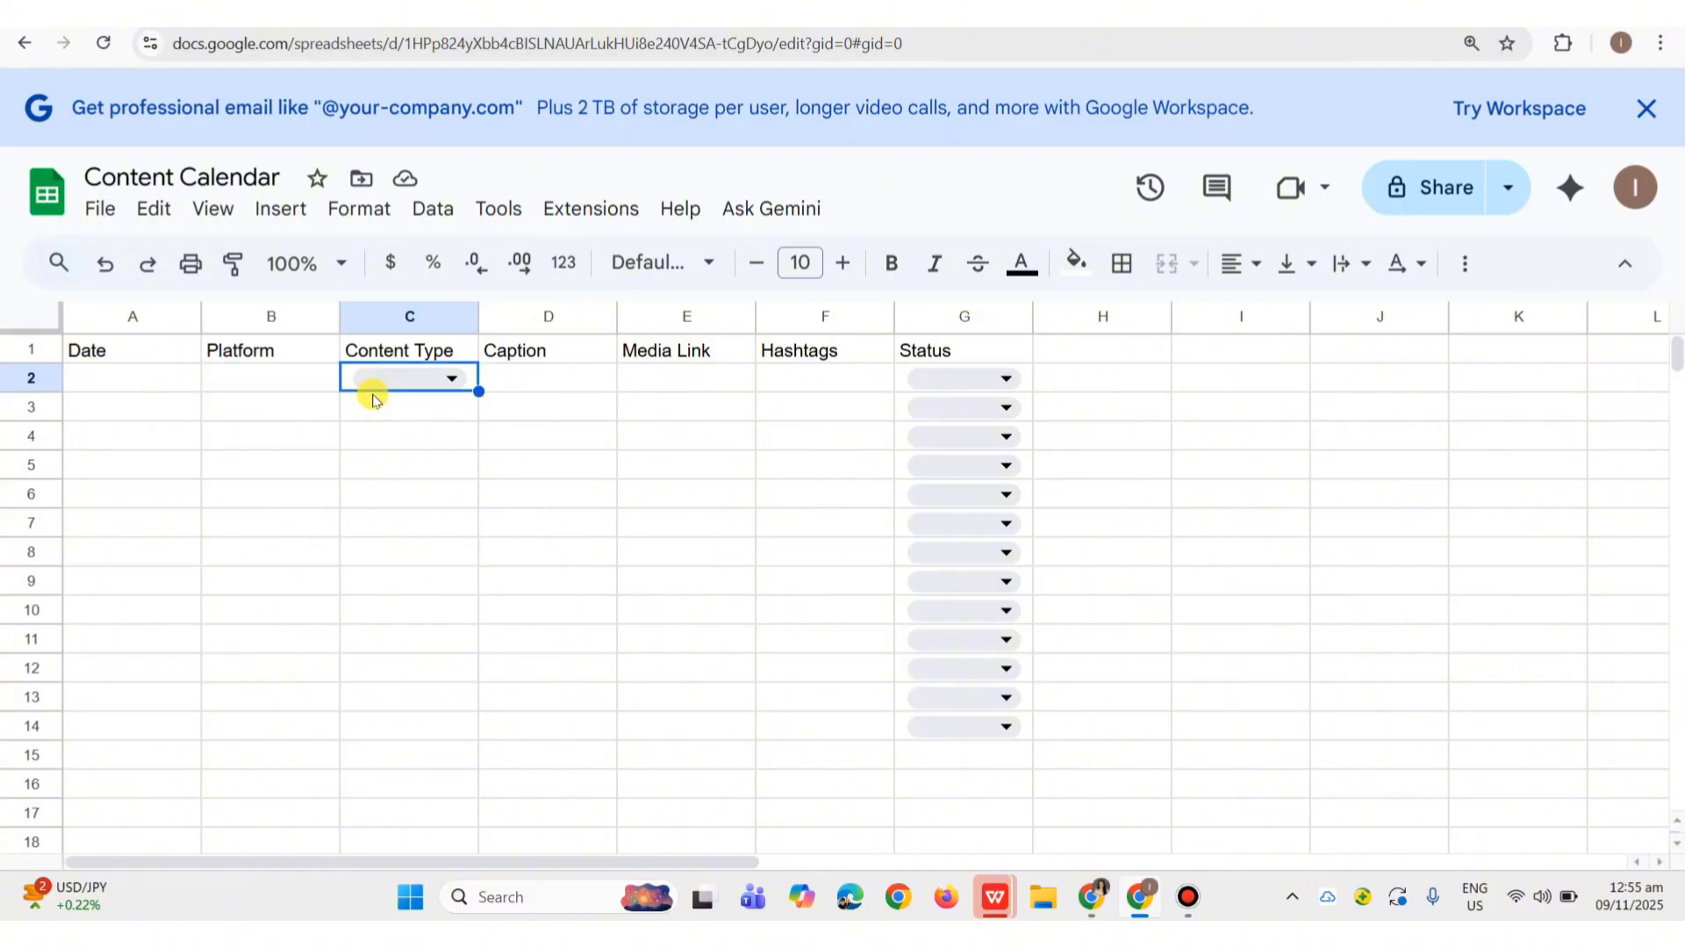
click(234, 387)
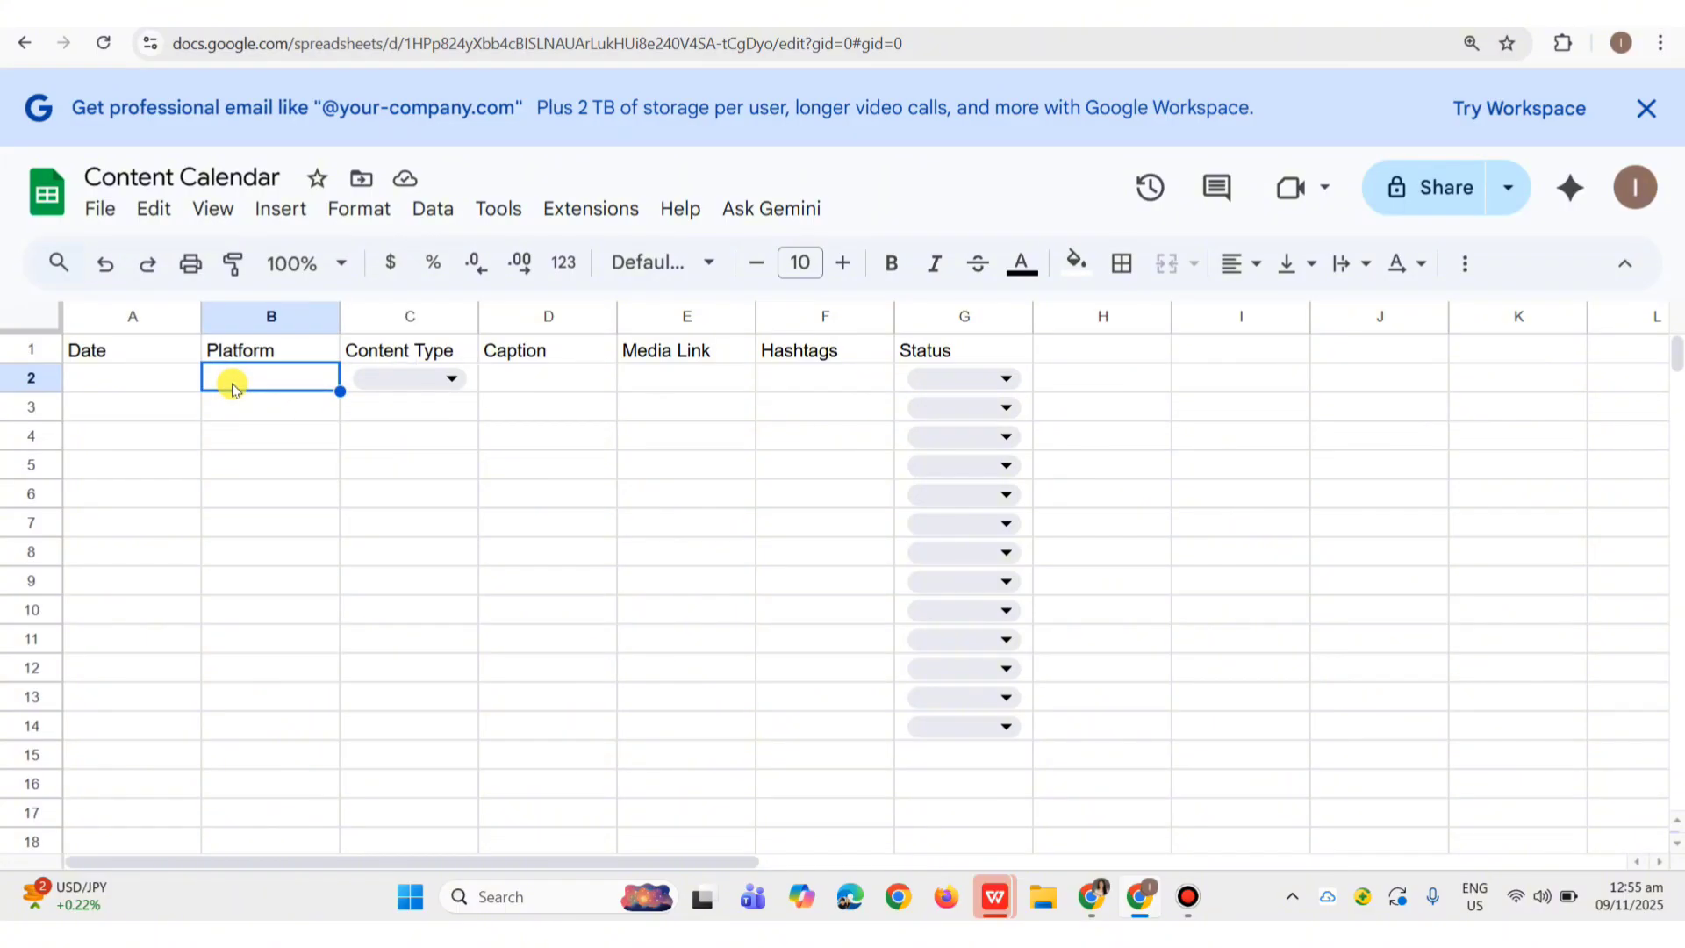
click(141, 388)
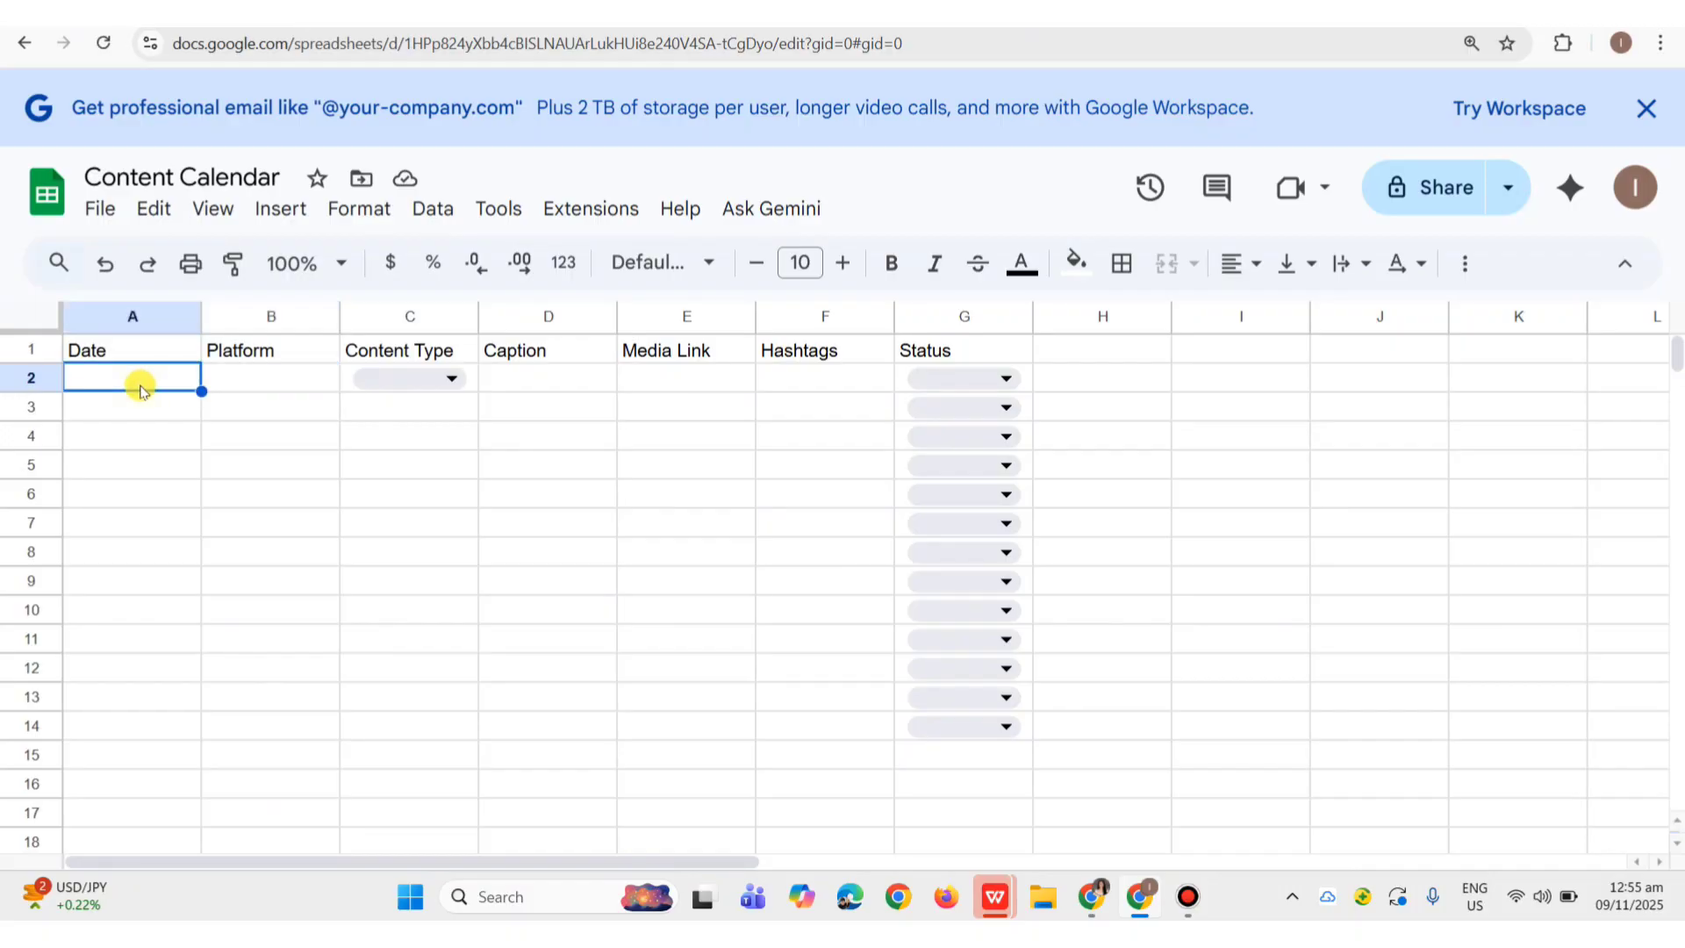
double_click(175, 384)
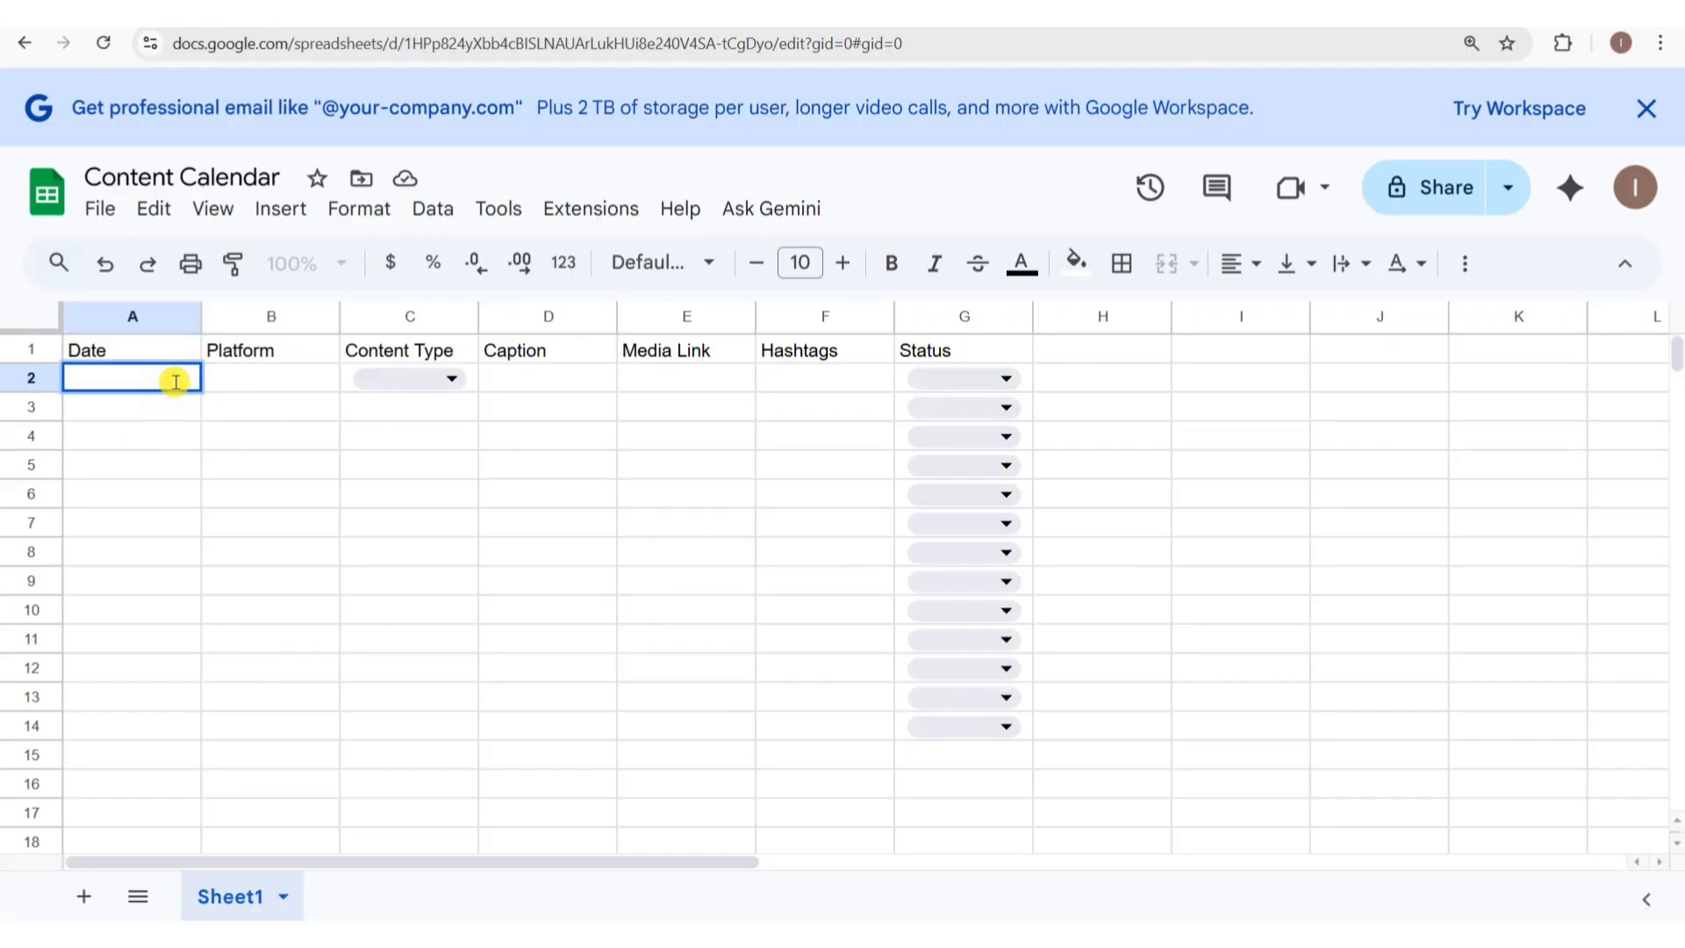
key(Return)
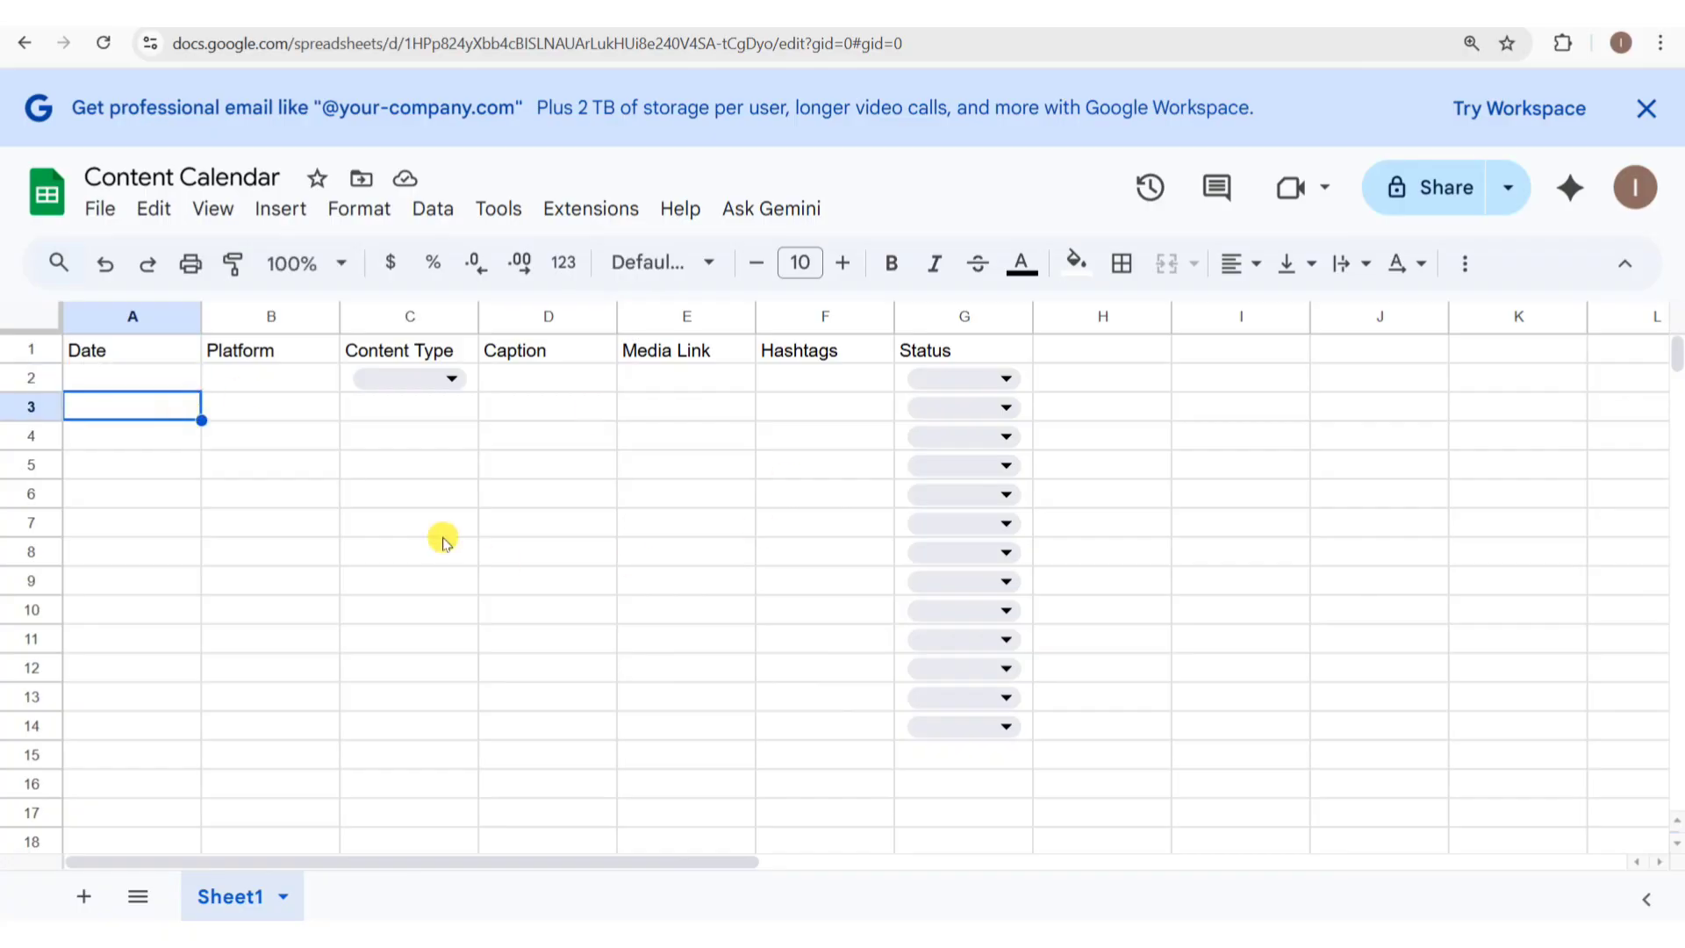